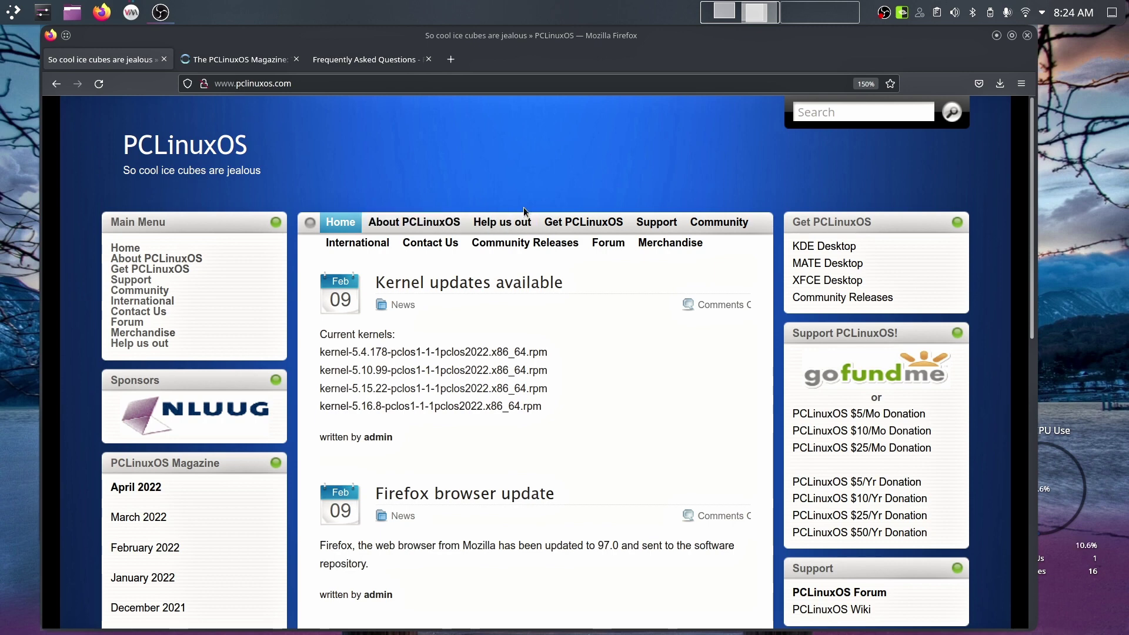
Step: Scroll the PCLinuxOS home page to read the February 9 kernel, Firefox and Thunderbird update news
{"action": "scroll", "coordinate": [670, 197], "scroll_direction": "down", "scroll_amount": 2}
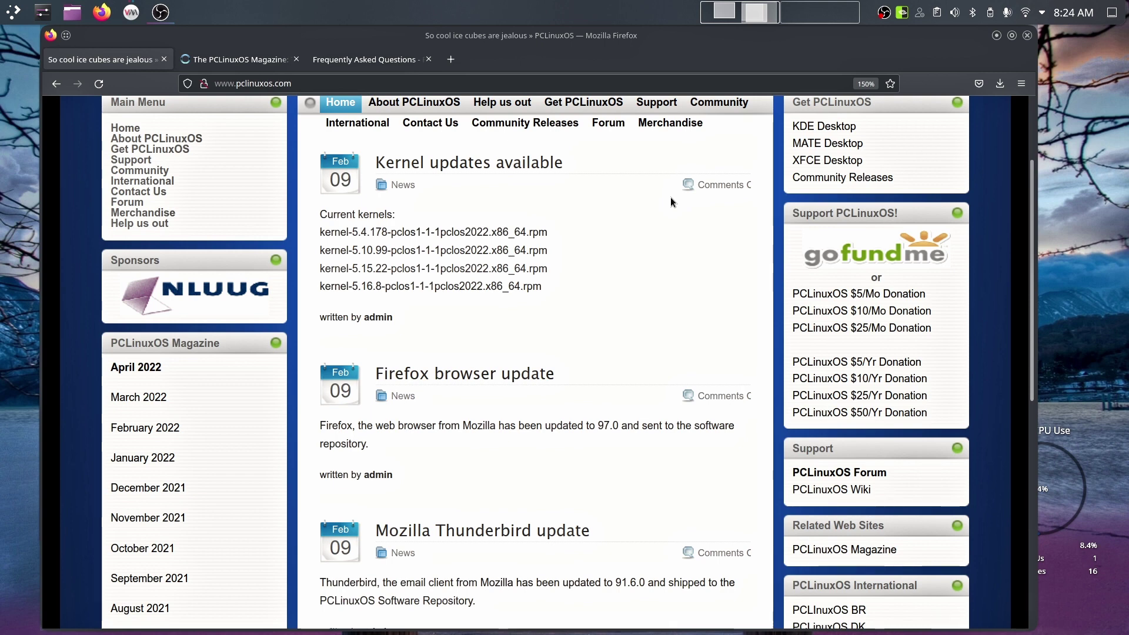
Step: Switch to the Frequently Asked Questions tab and read the General section down to help and support
{"action": "scroll", "coordinate": [671, 196], "scroll_direction": "up", "scroll_amount": 2}
{"action": "left_click", "coordinate": [368, 61]}
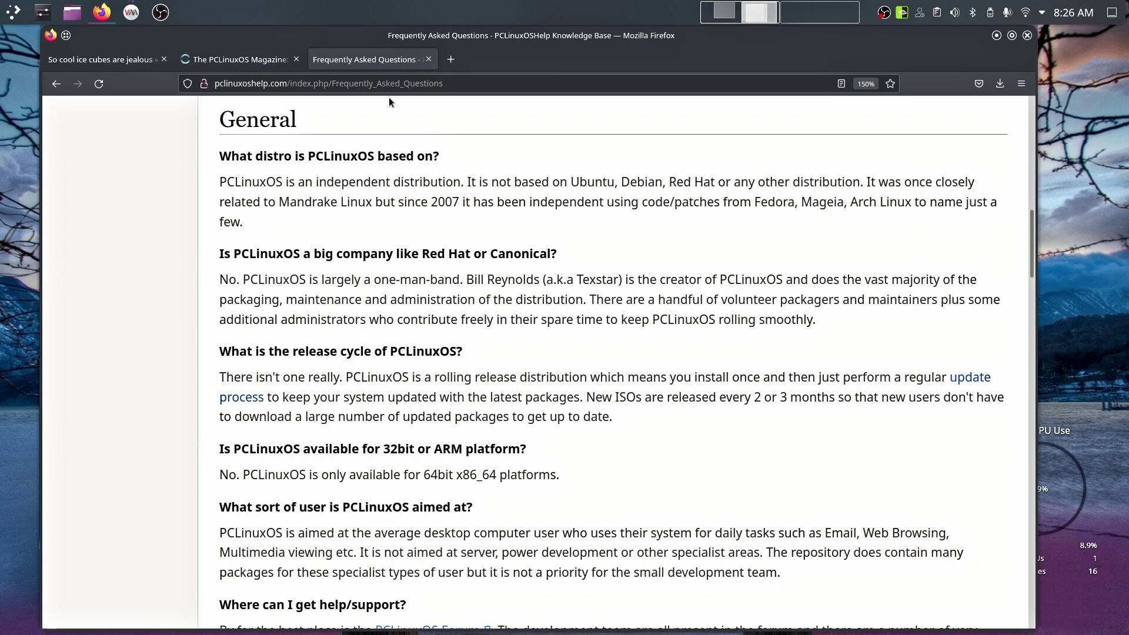
{"action": "scroll", "coordinate": [470, 297], "scroll_direction": "down", "scroll_amount": 2}
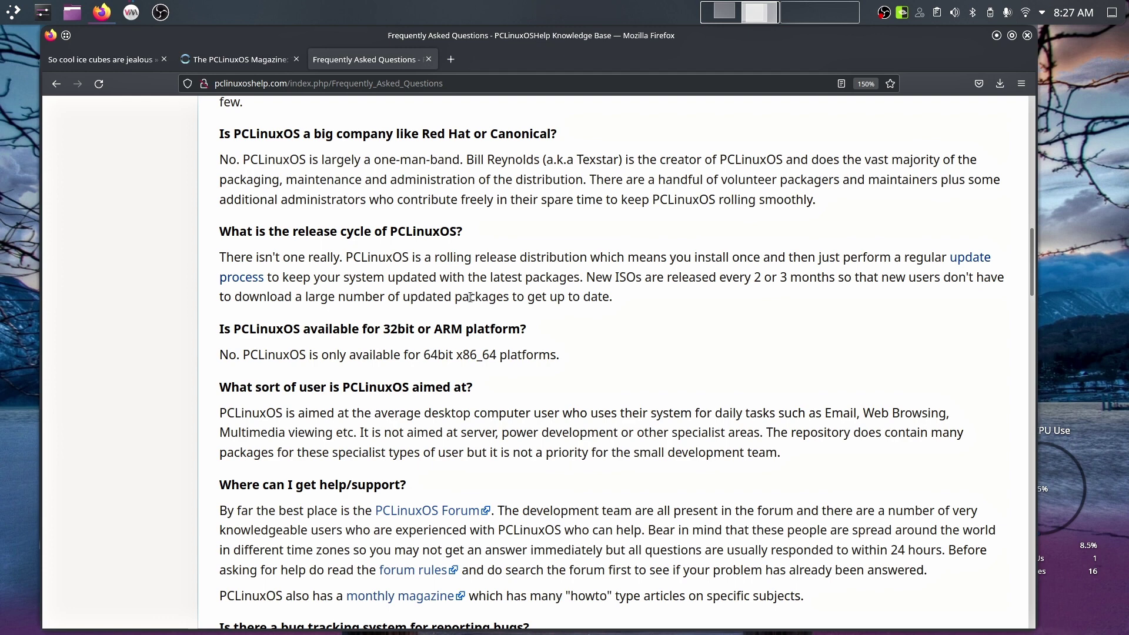
Step: Hide Firefox, show the PCLinuxOS VM console fullscreen, and boot the LiveCD option
{"action": "left_click", "coordinate": [995, 36]}
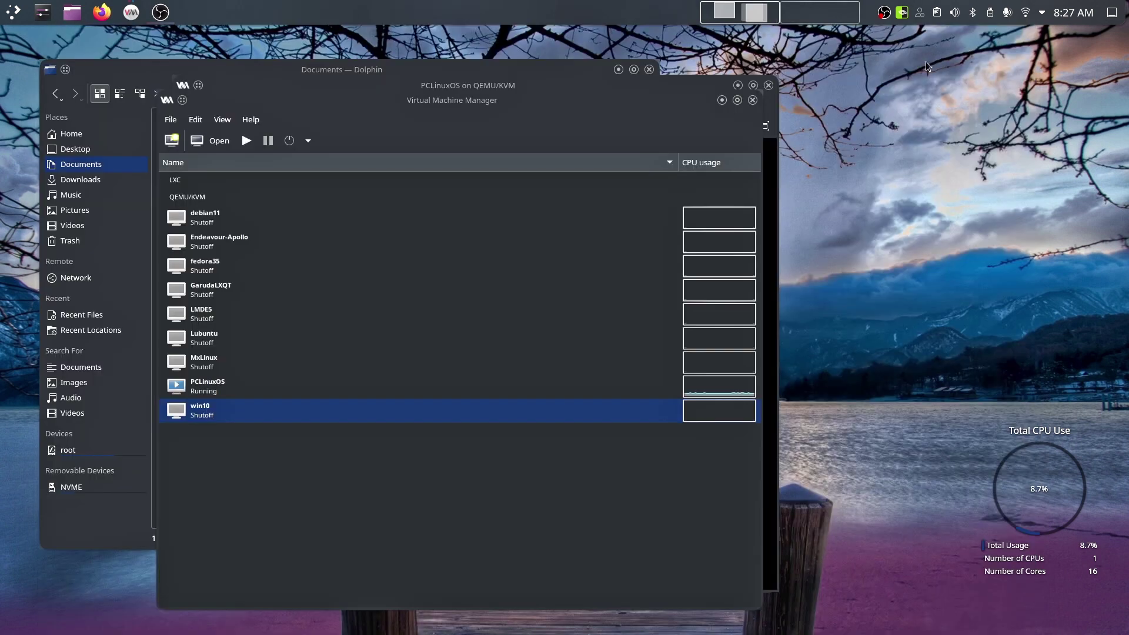
{"action": "left_click", "coordinate": [256, 86]}
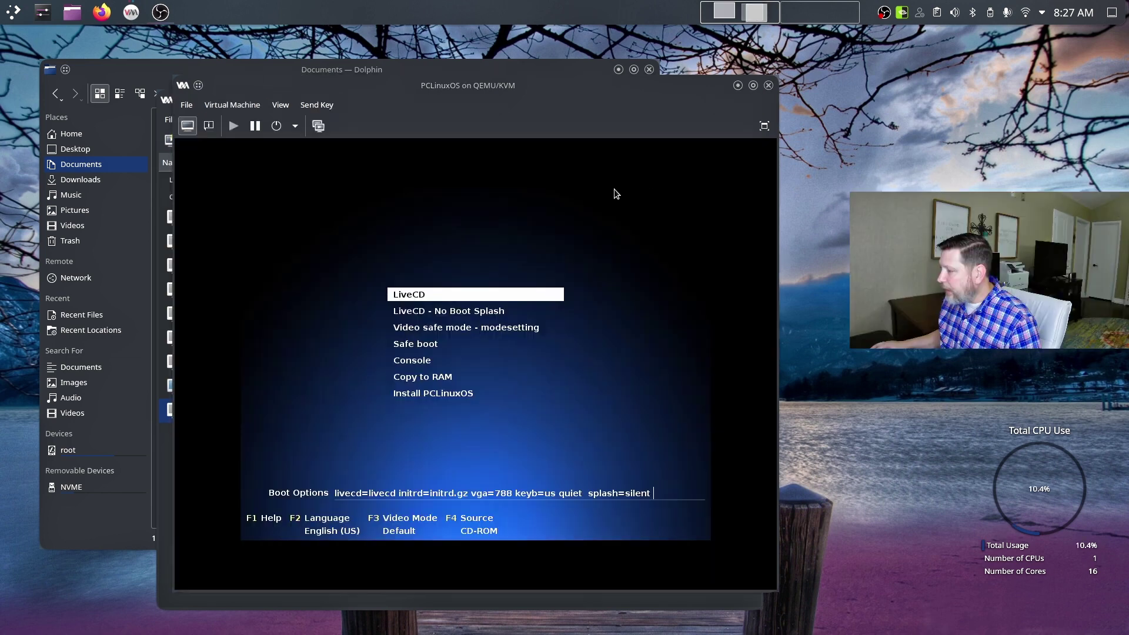
{"action": "left_click", "coordinate": [764, 126]}
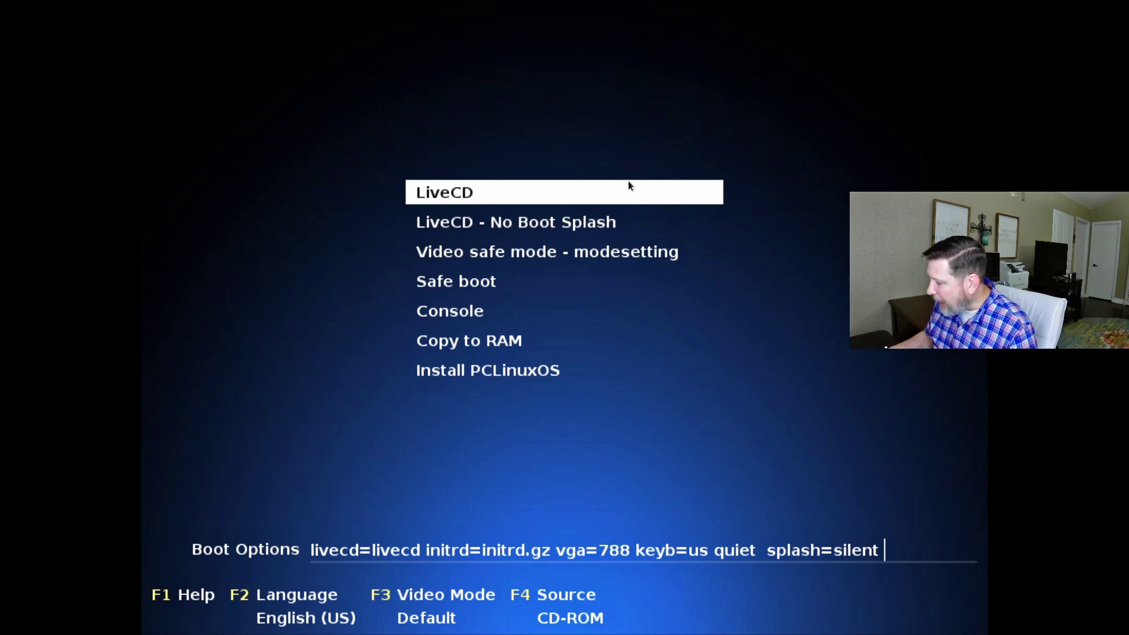
{"action": "key", "text": "Return"}
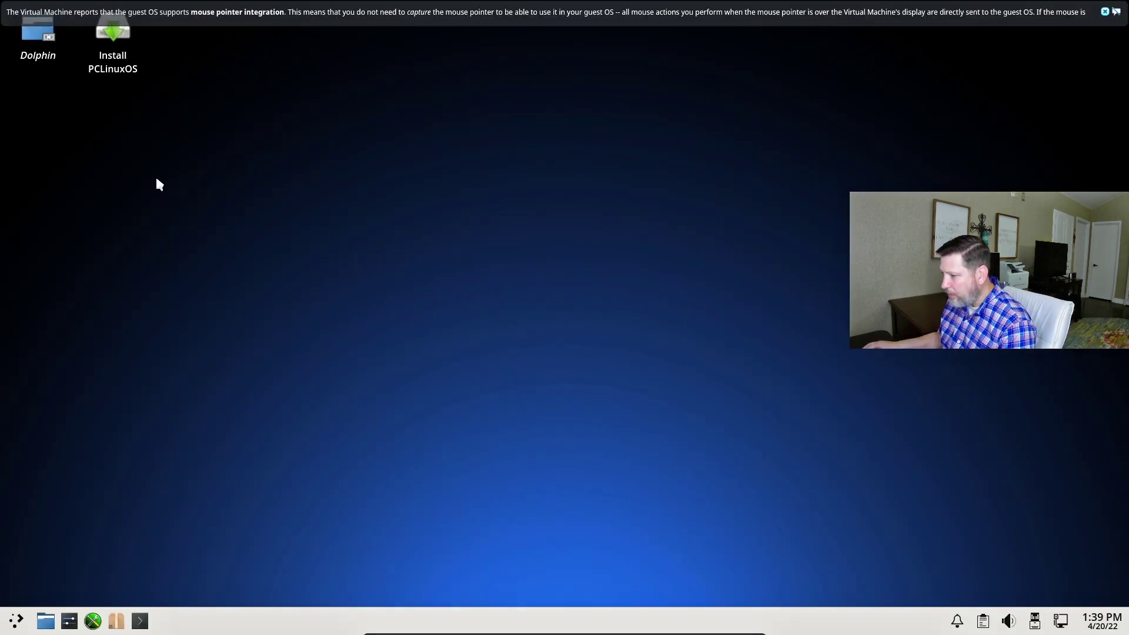
Step: Dismiss the mouse-integration notice and center the Installation Wizard window on the live desktop
{"action": "left_click", "coordinate": [1105, 11]}
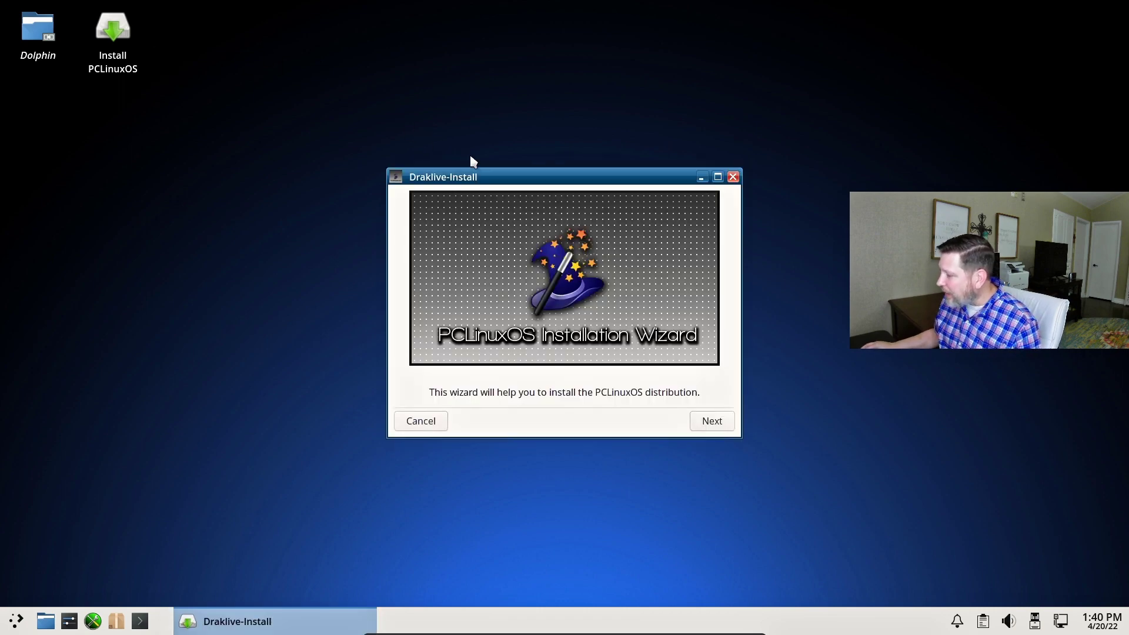
{"action": "left_click_drag", "start_coordinate": [511, 177], "coordinate": [487, 160]}
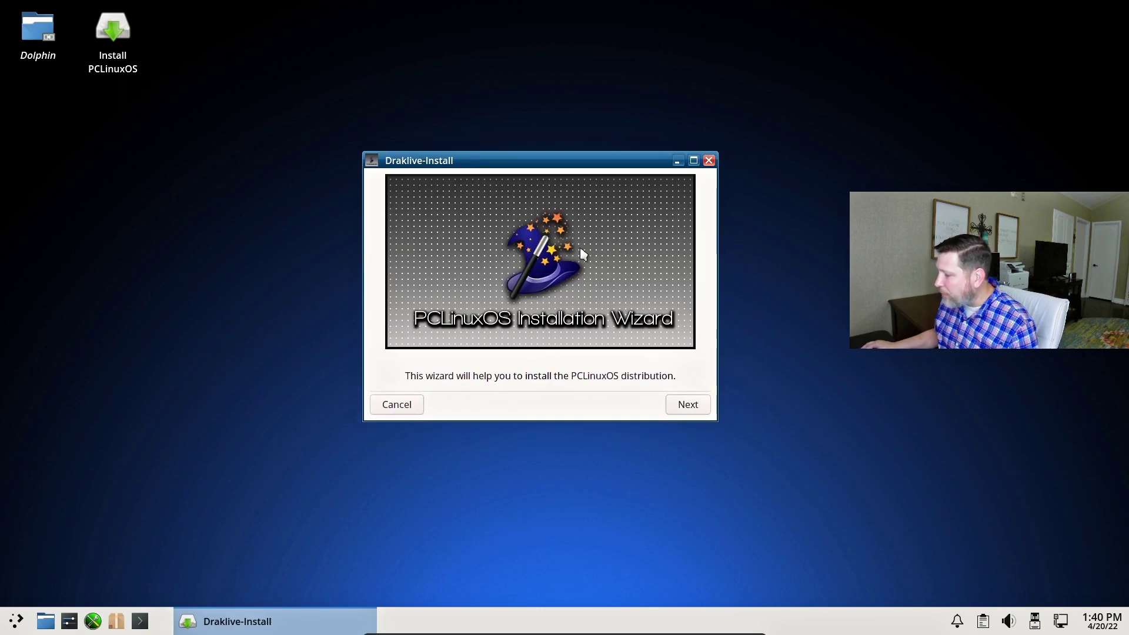
Step: Install onto the disk's free space, confirming the format so PCLinuxOS starts copying
{"action": "left_click", "coordinate": [682, 405]}
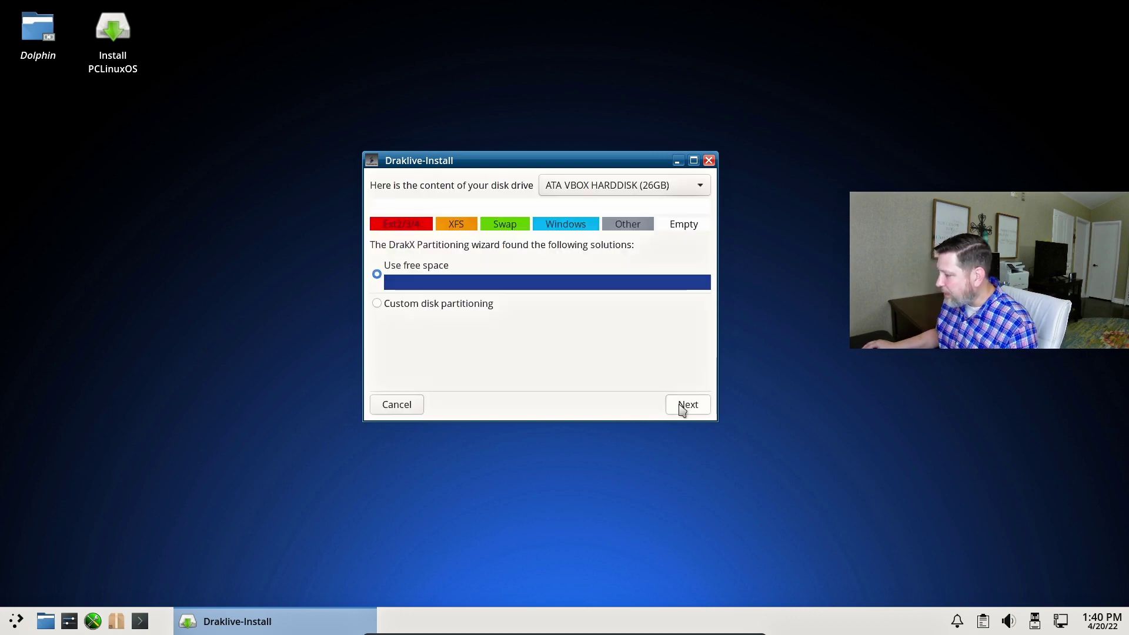
{"action": "left_click", "coordinate": [682, 406]}
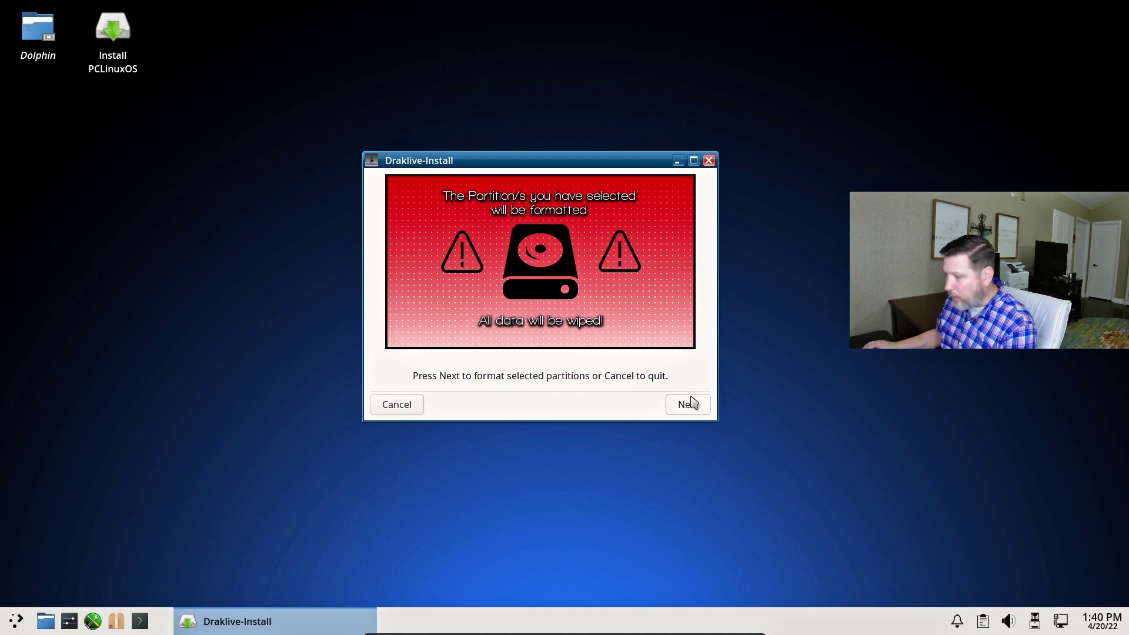
{"action": "left_click", "coordinate": [687, 404]}
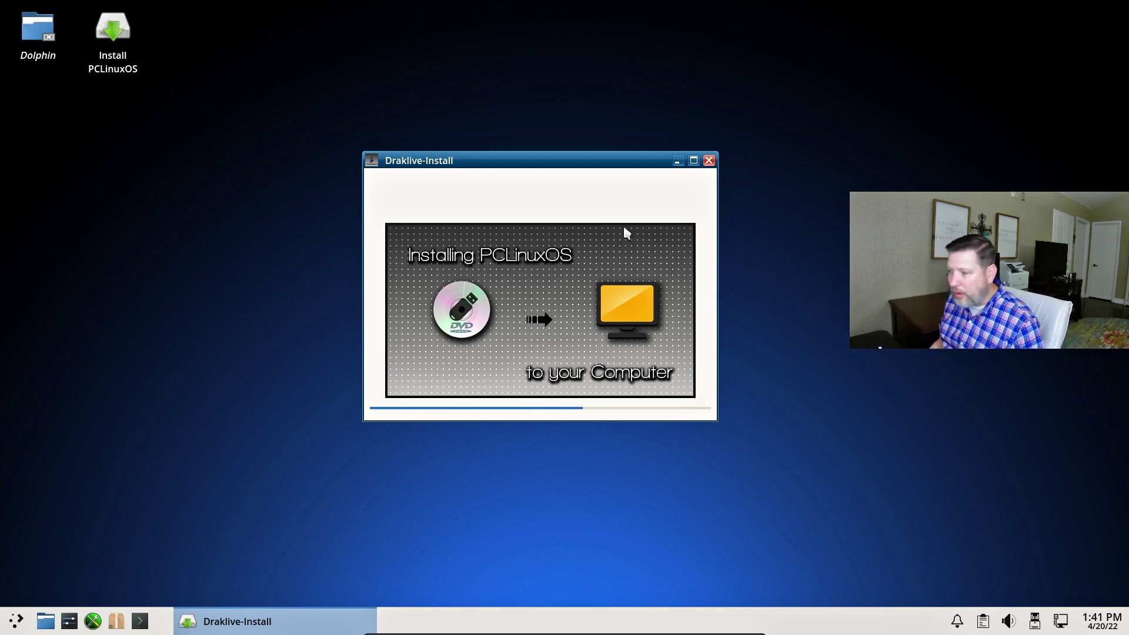
Step: Keep GRUB2 with graphical menu, set the boot delay to 5, and leave Advanced options unchanged
{"action": "left_click", "coordinate": [606, 206]}
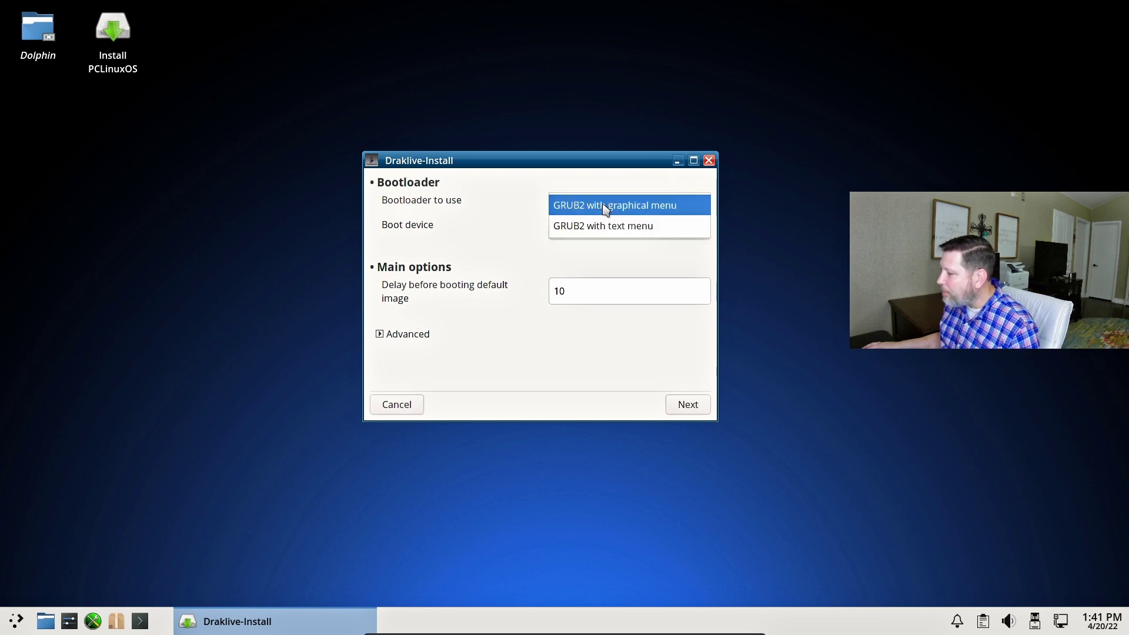
{"action": "left_click", "coordinate": [602, 205]}
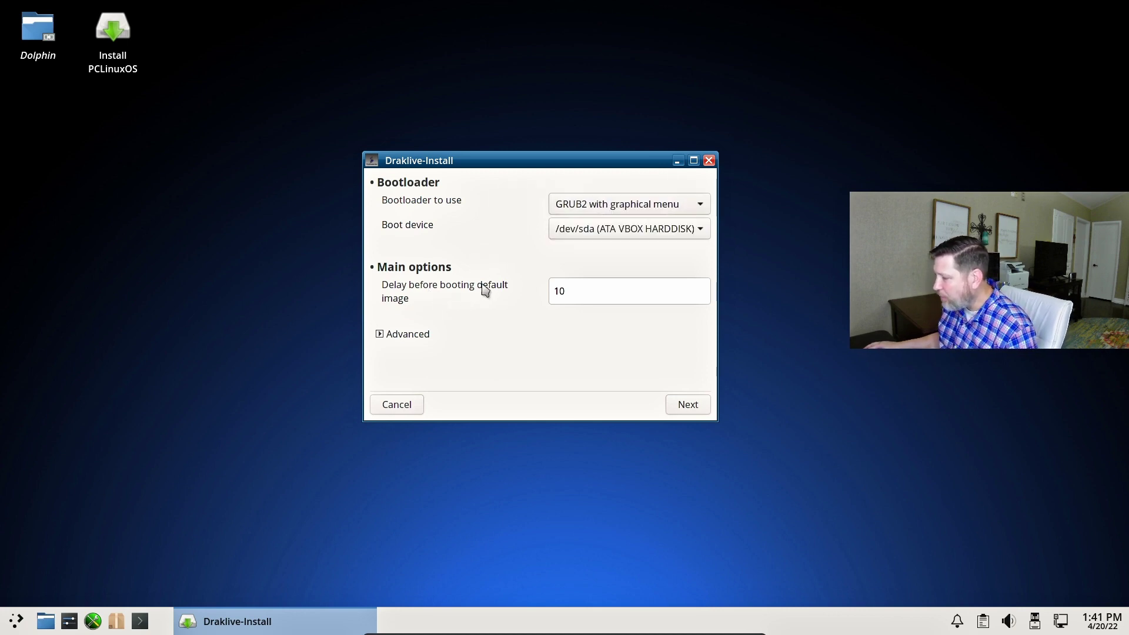
{"action": "double_click", "coordinate": [560, 291]}
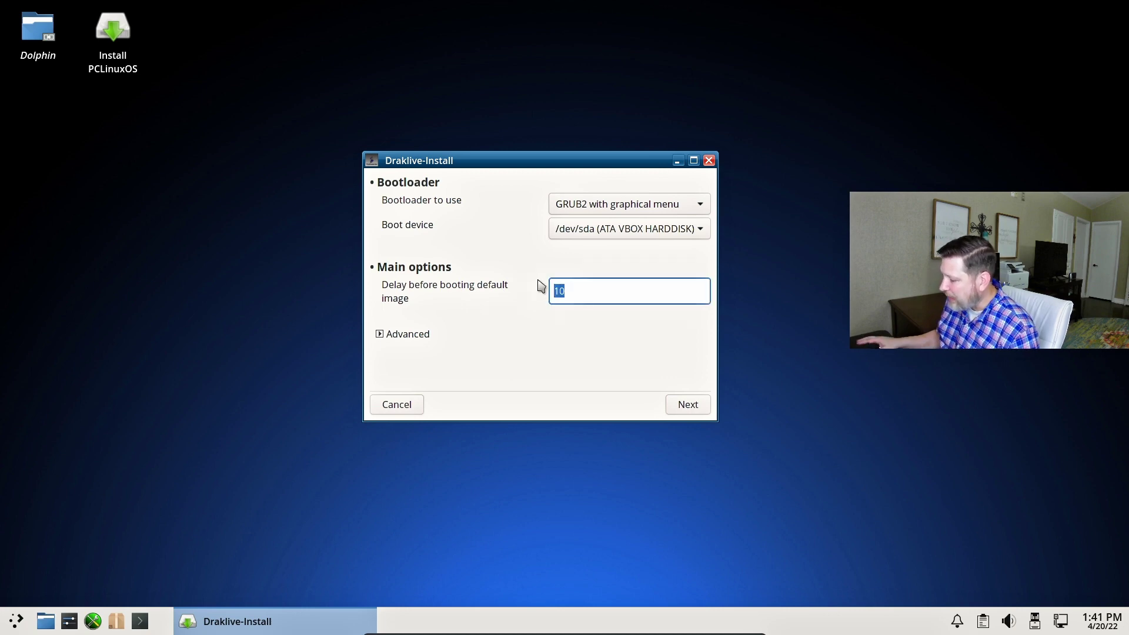
{"action": "type", "text": "5"}
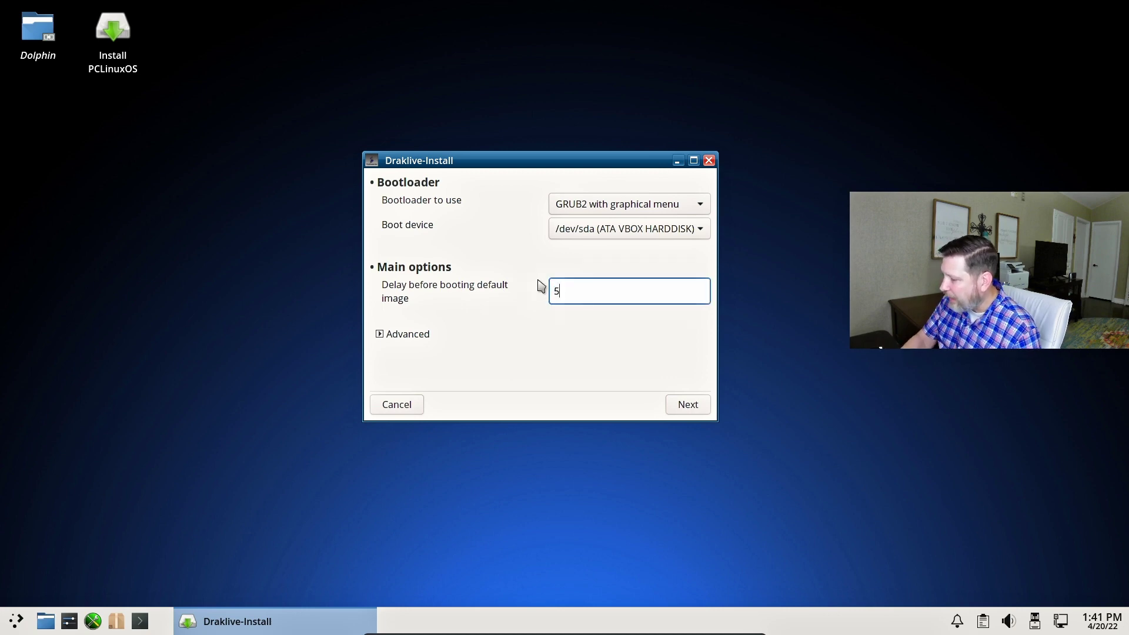
{"action": "left_click", "coordinate": [383, 341]}
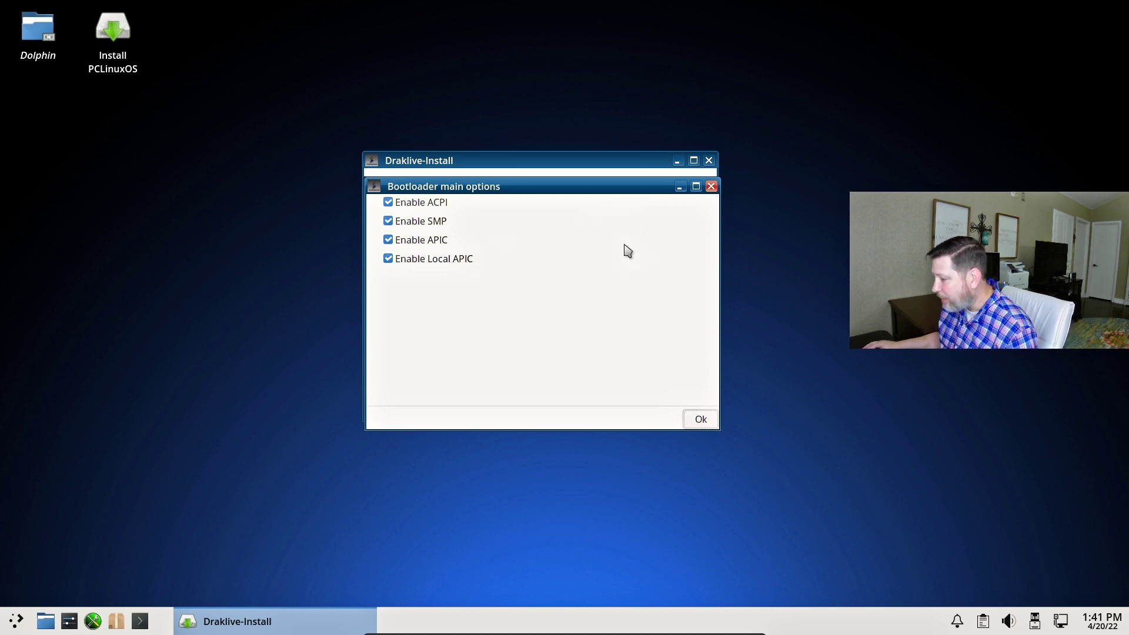
{"action": "left_click", "coordinate": [710, 186]}
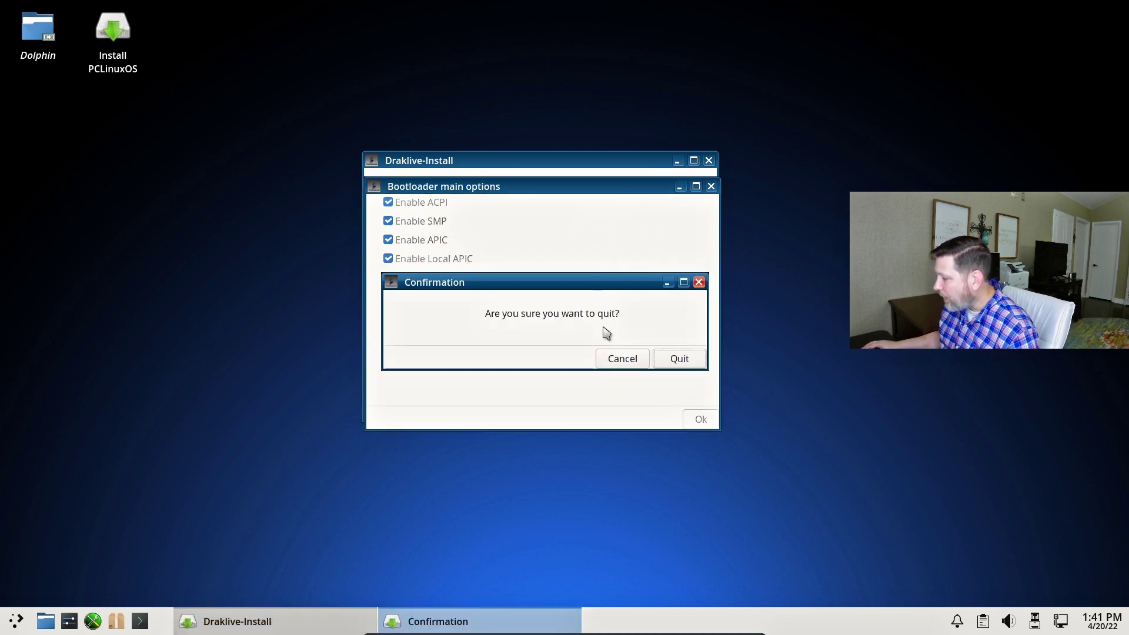
{"action": "left_click", "coordinate": [635, 364]}
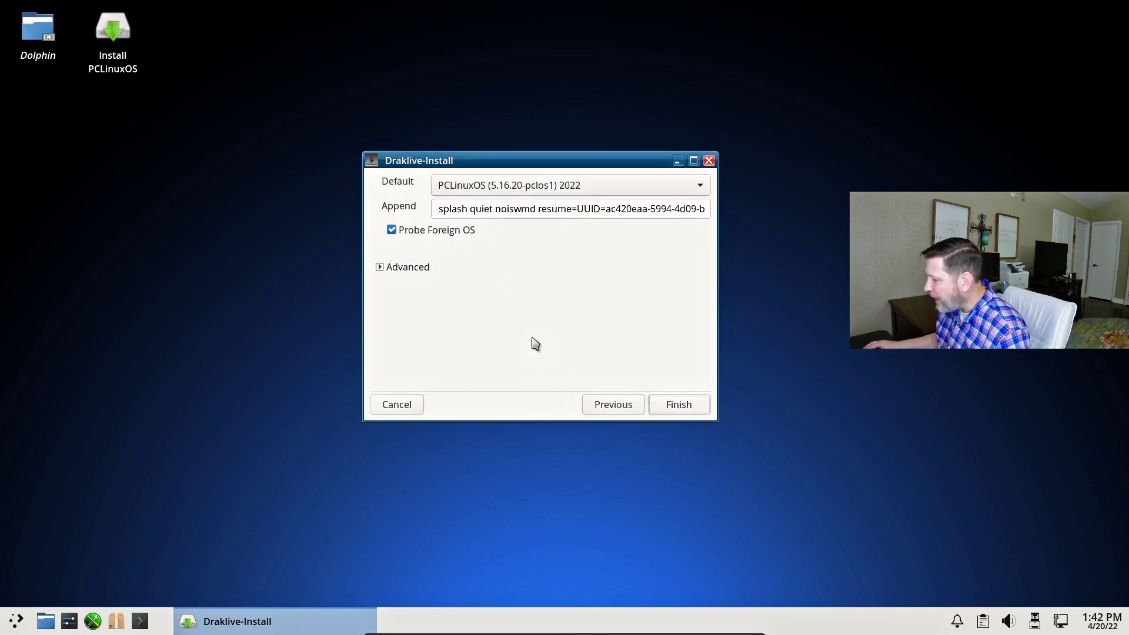
Step: Finish the bootloader install, choose the US/Central timezone, and accept the date and clock settings
{"action": "key", "text": "Return"}
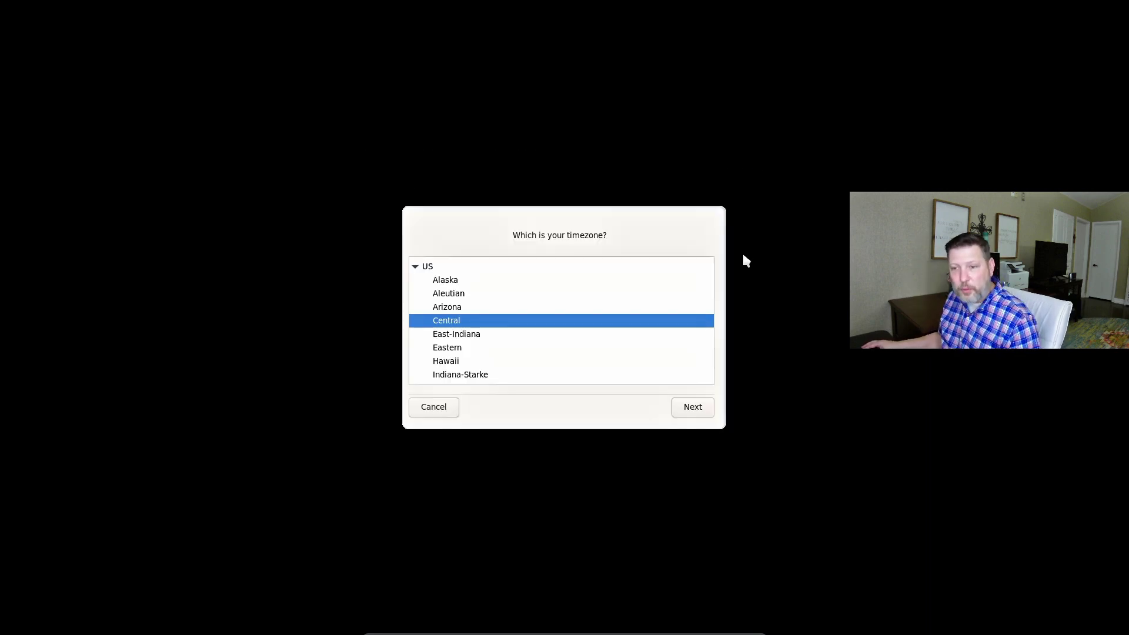
{"action": "left_click", "coordinate": [687, 410]}
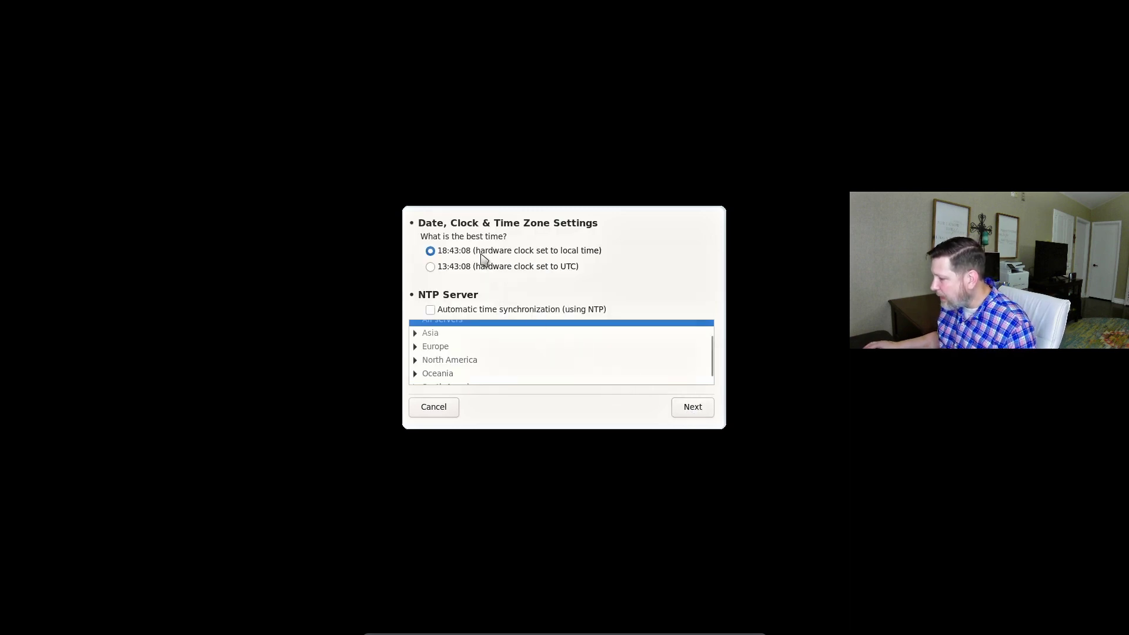
{"action": "left_click", "coordinate": [694, 406]}
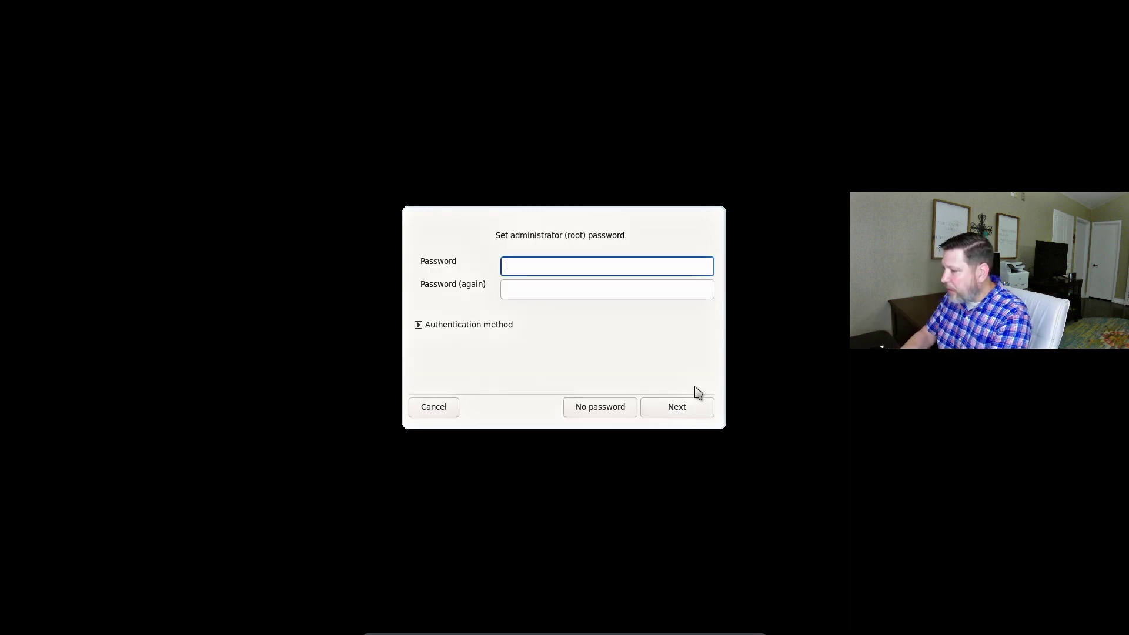
Step: Skip past the root password and create a user account with the user's name and a guitar picture
{"action": "left_click", "coordinate": [696, 406]}
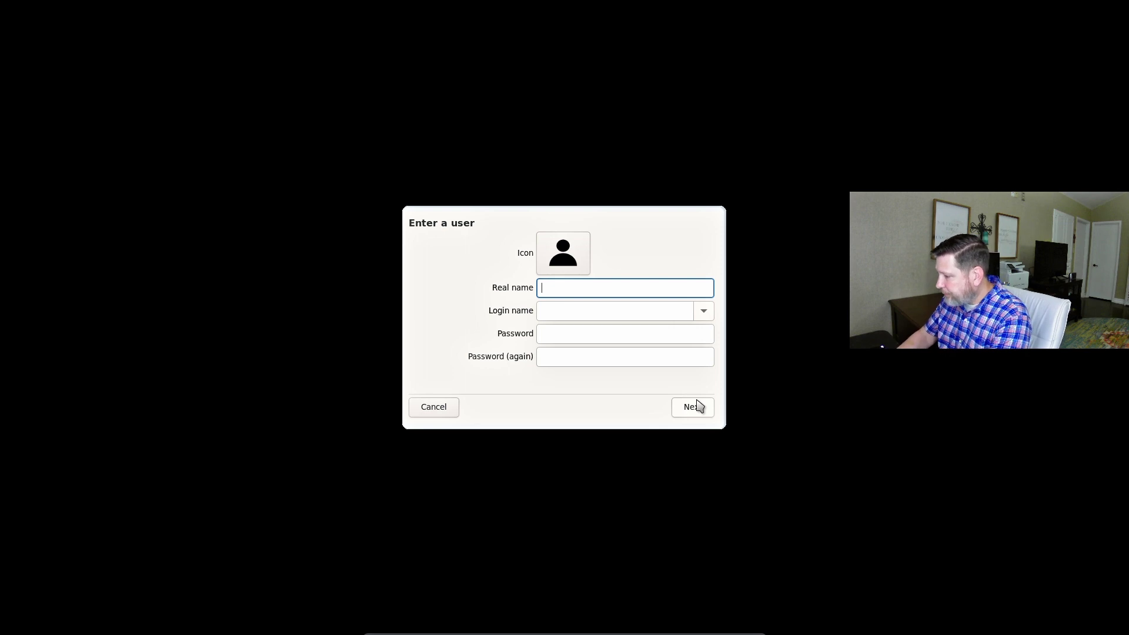
{"action": "type", "text": "Jeremy"}
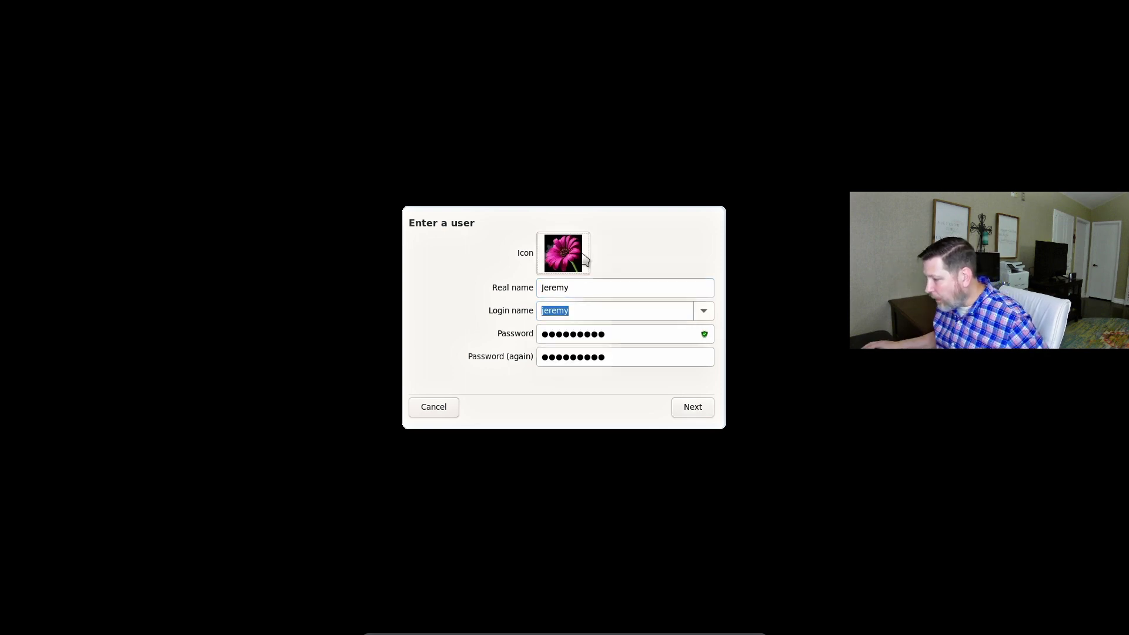
{"action": "left_click", "coordinate": [582, 259]}
{"action": "left_click", "coordinate": [583, 259]}
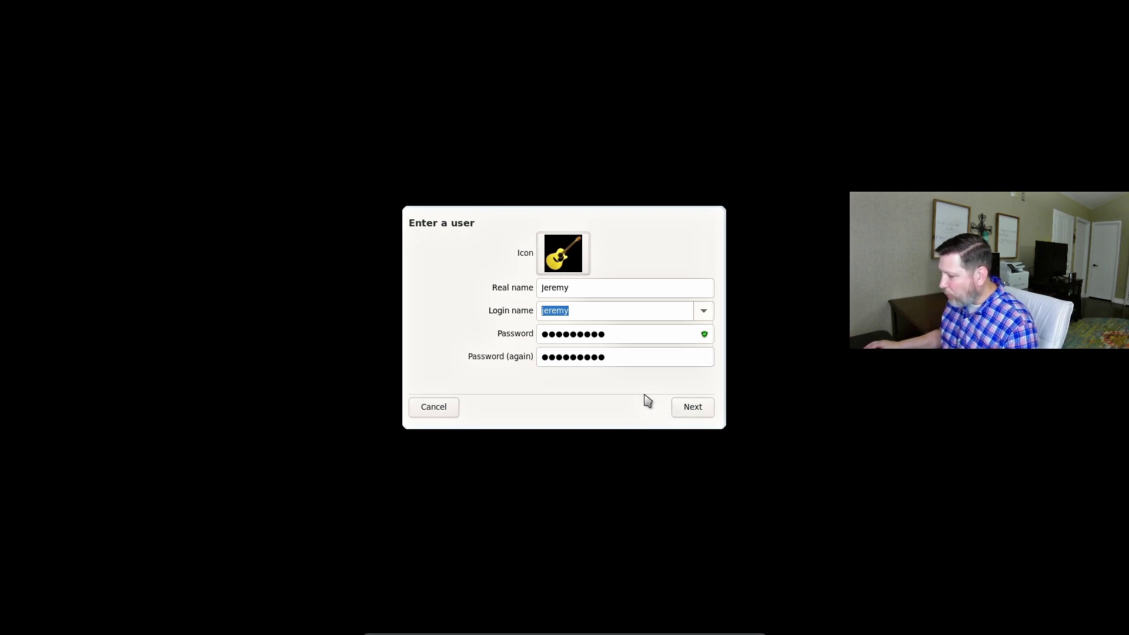
{"action": "left_click", "coordinate": [684, 405]}
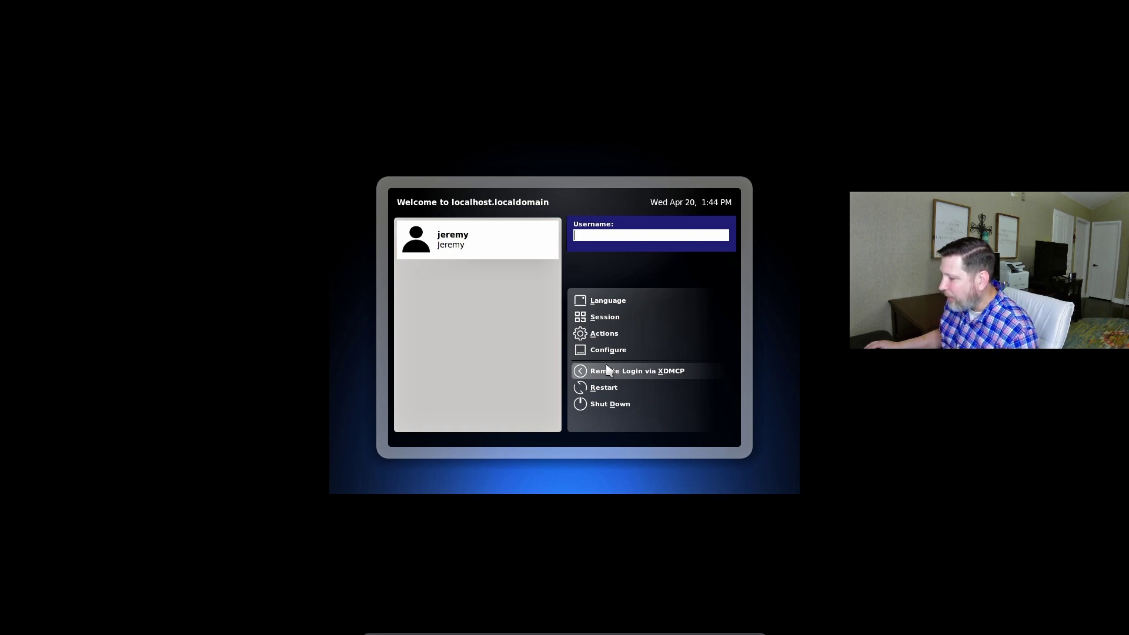
Step: Close the login Actions list unused and sign in with the user's password to Plasma
{"action": "left_click", "coordinate": [584, 333]}
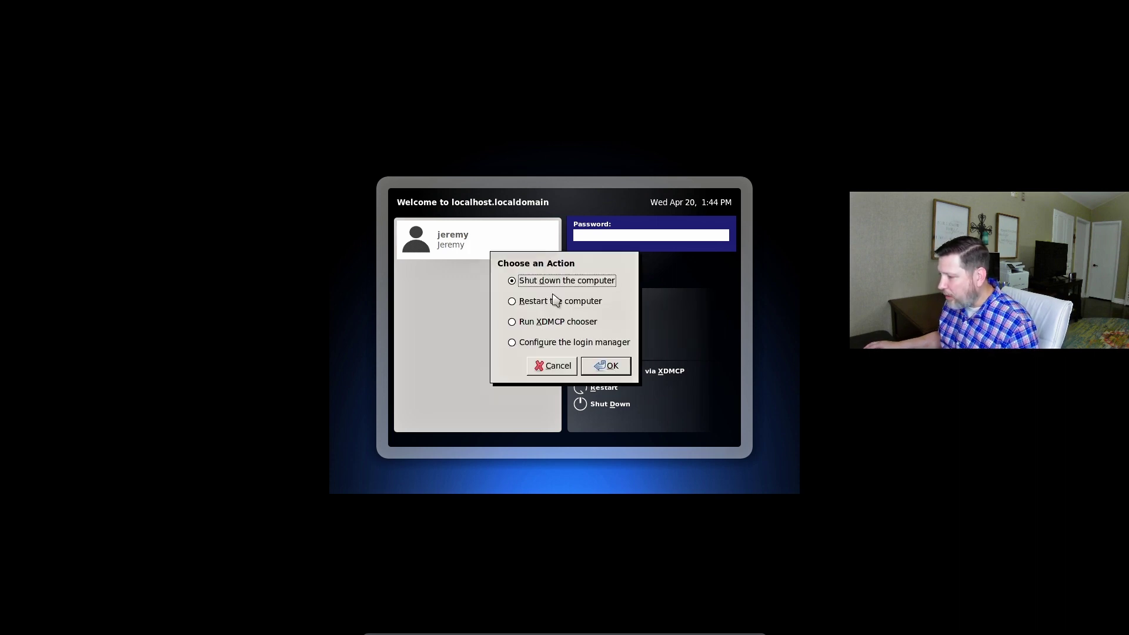
{"action": "left_click", "coordinate": [550, 366]}
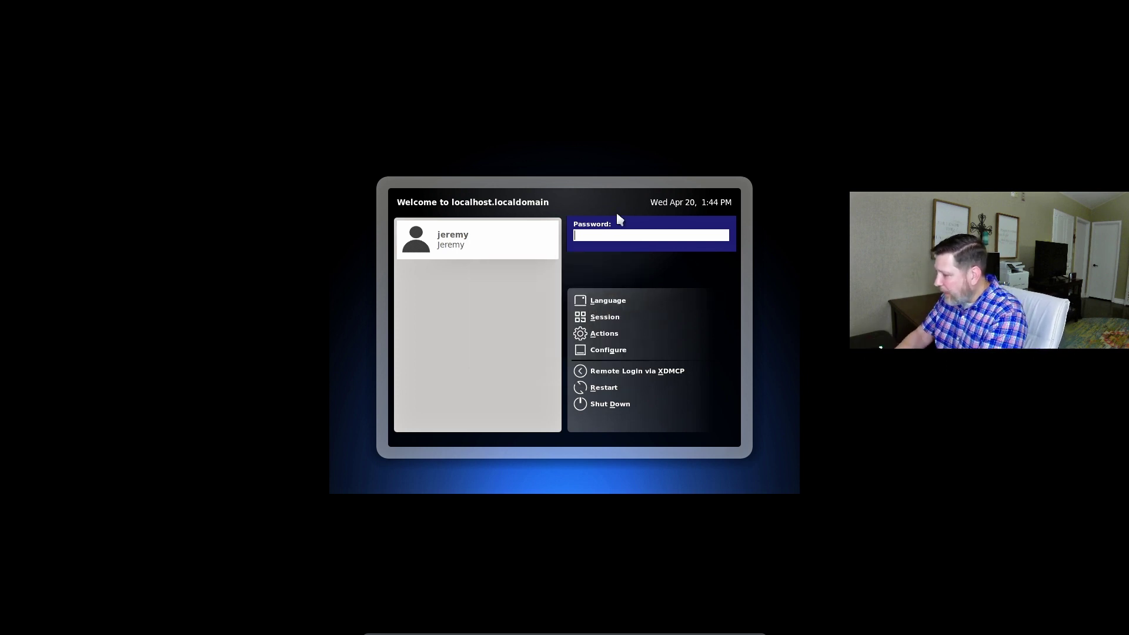
{"action": "key", "text": "Return"}
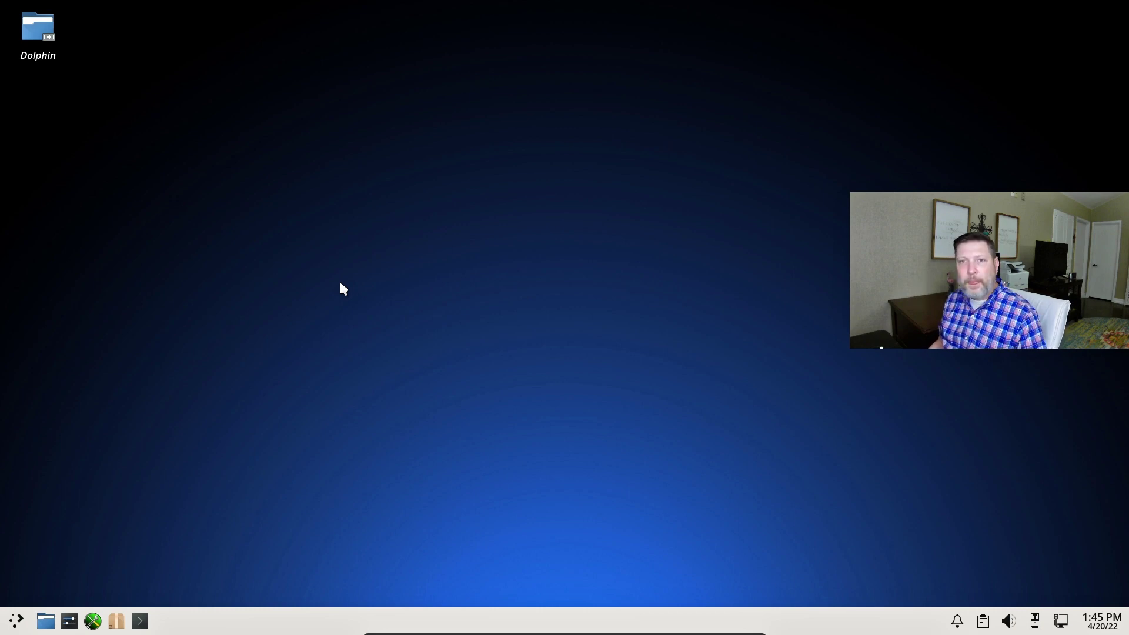
Step: Launch the Control Center from the taskbar, authenticate with the root password, and reposition its window
{"action": "left_click", "coordinate": [93, 621]}
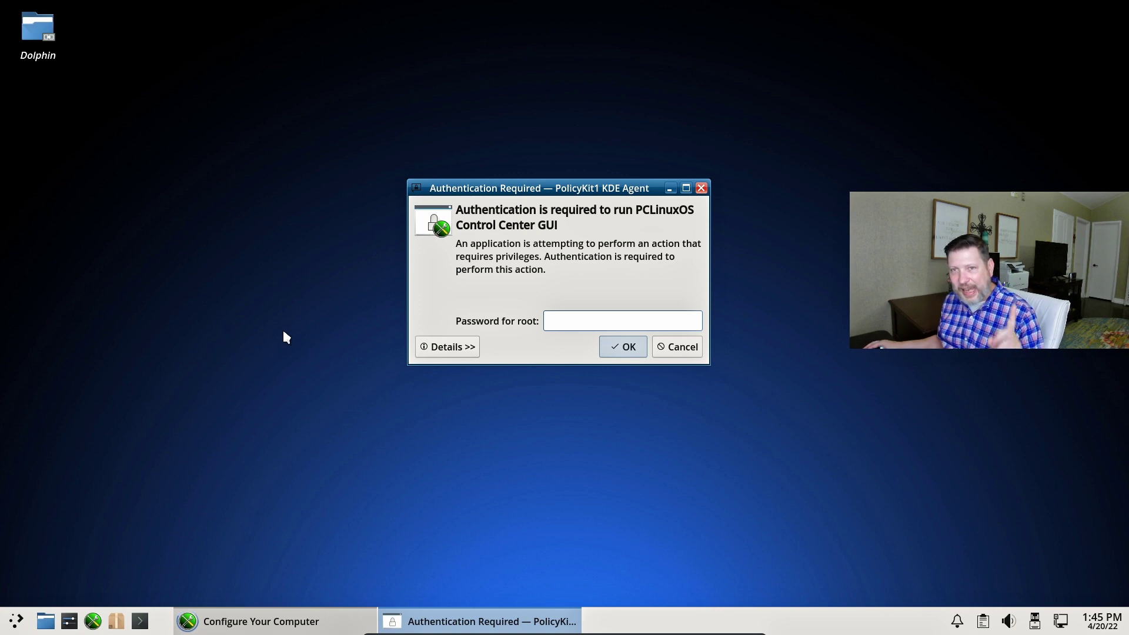
{"action": "key", "text": "Return"}
{"action": "left_click_drag", "start_coordinate": [368, 58], "coordinate": [308, 41]}
{"action": "left_click_drag", "start_coordinate": [455, 37], "coordinate": [440, 40]}
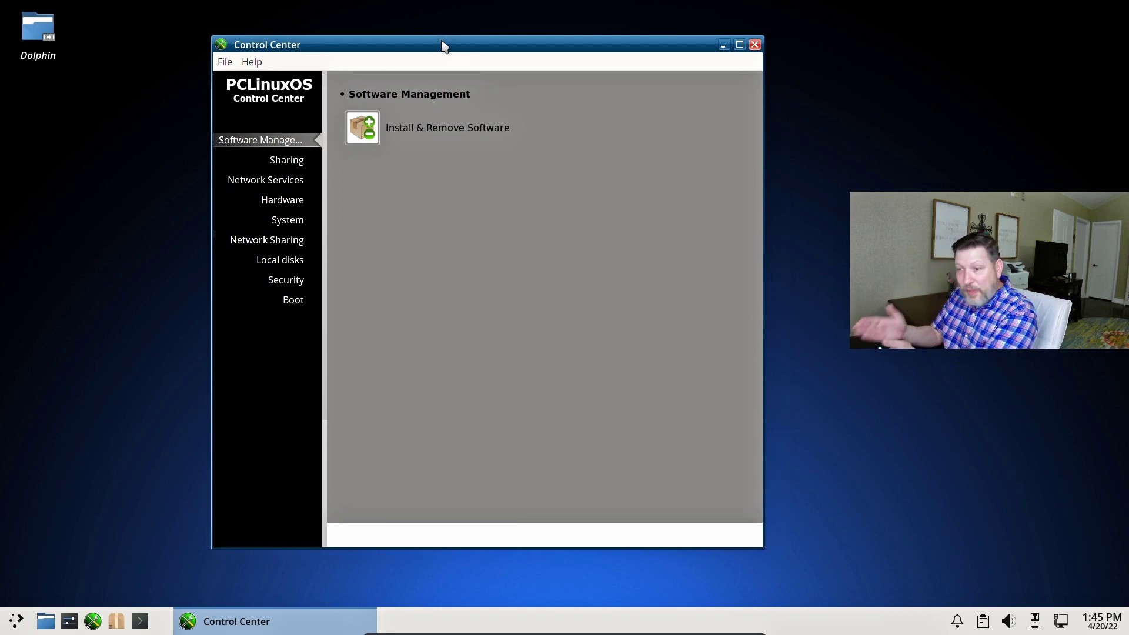
Step: Open Synaptic via Install & Remove Software and arrange its window
{"action": "left_click", "coordinate": [395, 128]}
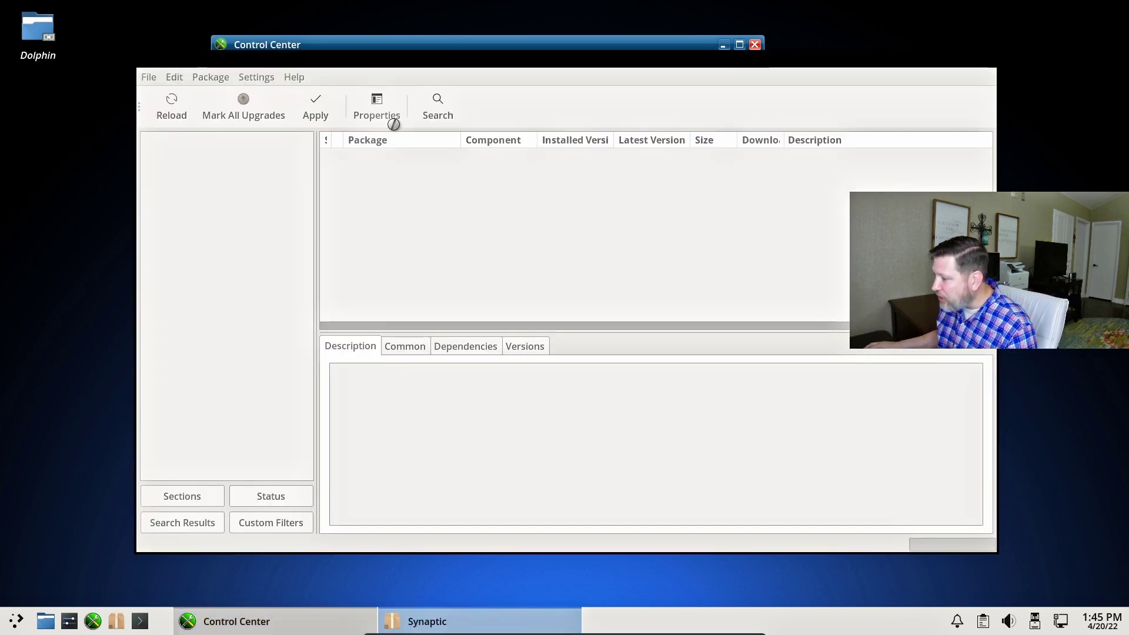
{"action": "left_click_drag", "start_coordinate": [388, 63], "coordinate": [262, 46]}
{"action": "scroll", "coordinate": [301, 228], "scroll_direction": "down", "scroll_amount": 5}
{"action": "scroll", "coordinate": [301, 228], "scroll_direction": "down", "scroll_amount": 15}
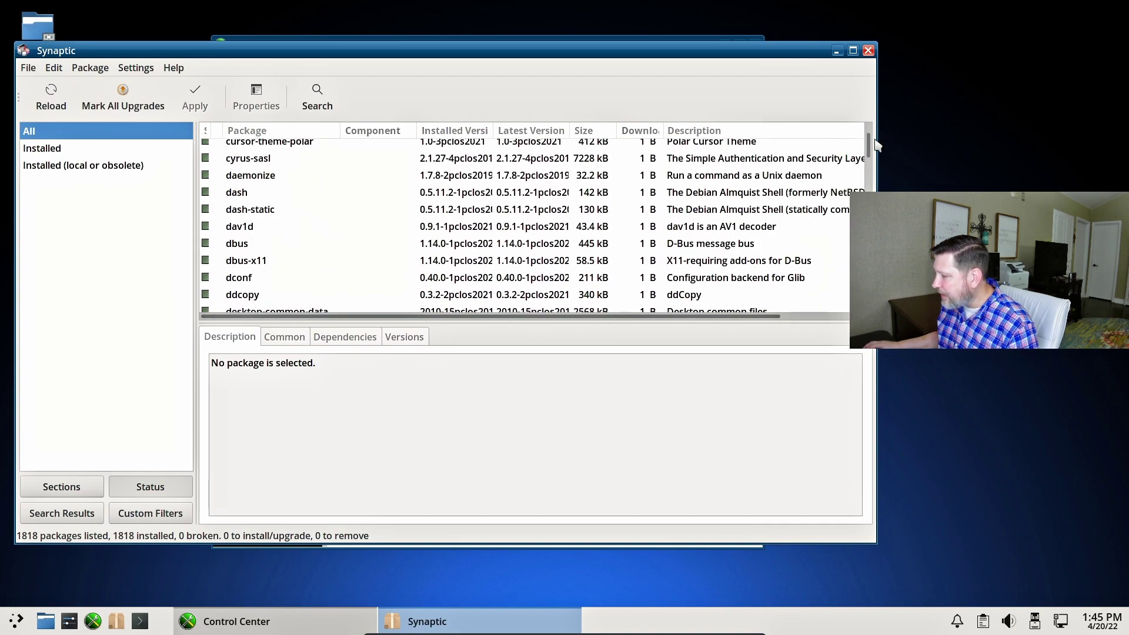
{"action": "left_click_drag", "start_coordinate": [868, 146], "coordinate": [844, 32]}
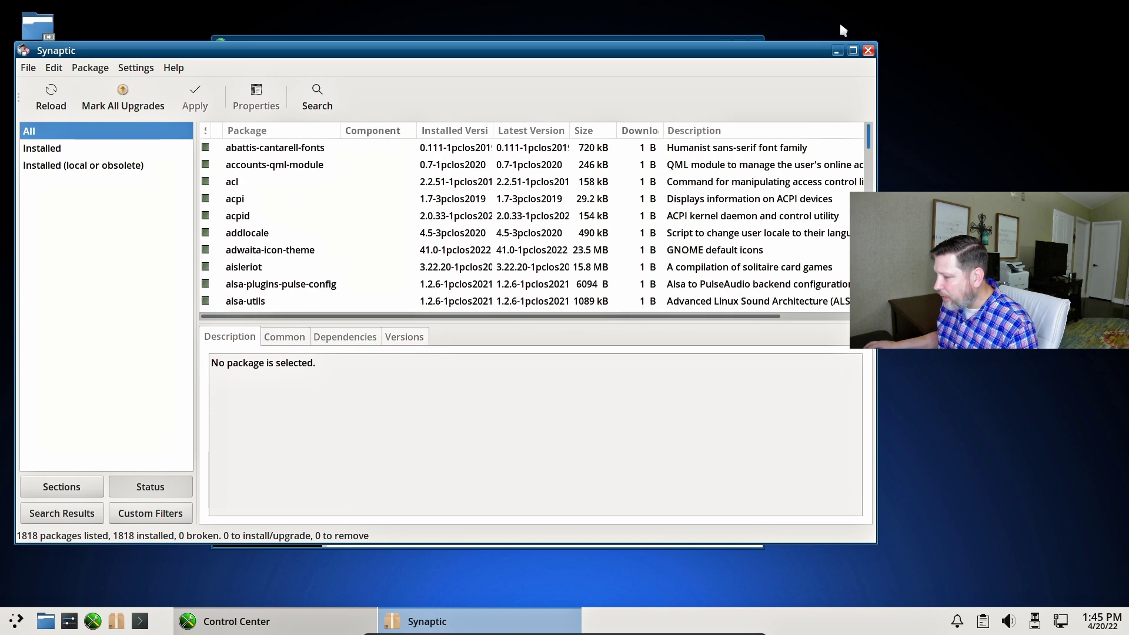
Step: Search packages for kdenlive (already installed), then for audacity, which finds 0 packages
{"action": "left_click", "coordinate": [316, 97]}
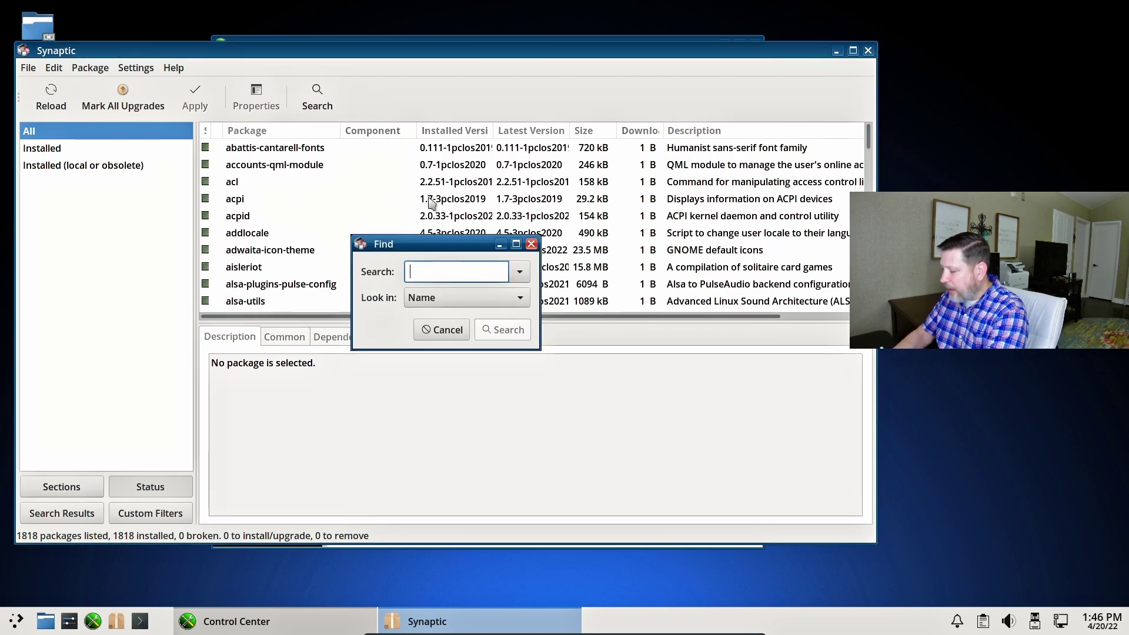
{"action": "type", "text": "kdenlive"}
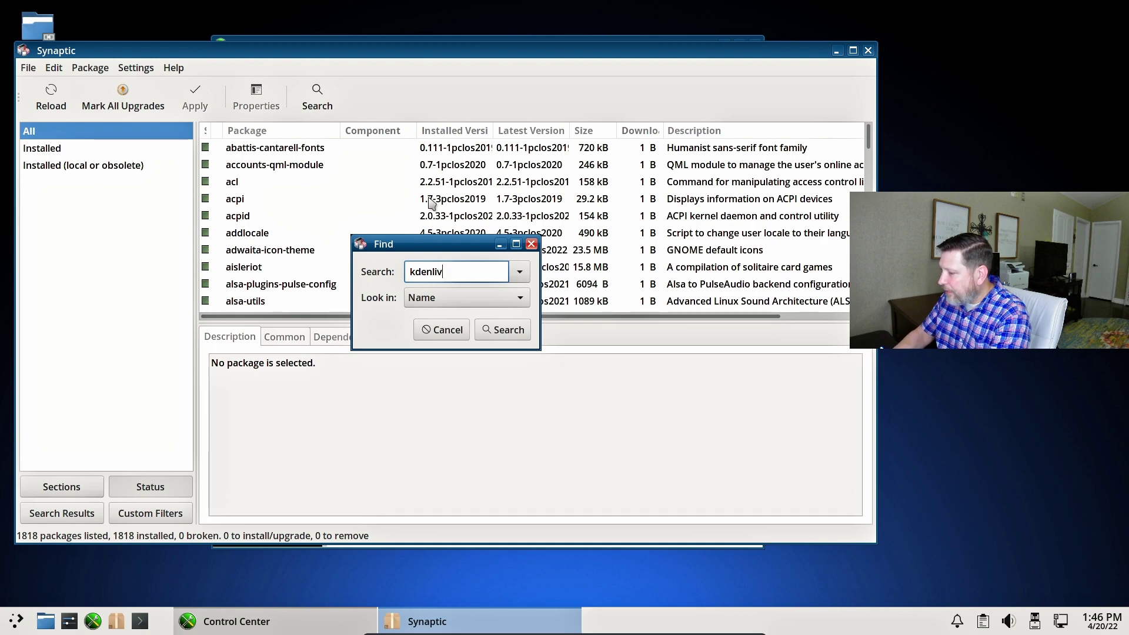
{"action": "key", "text": "Return"}
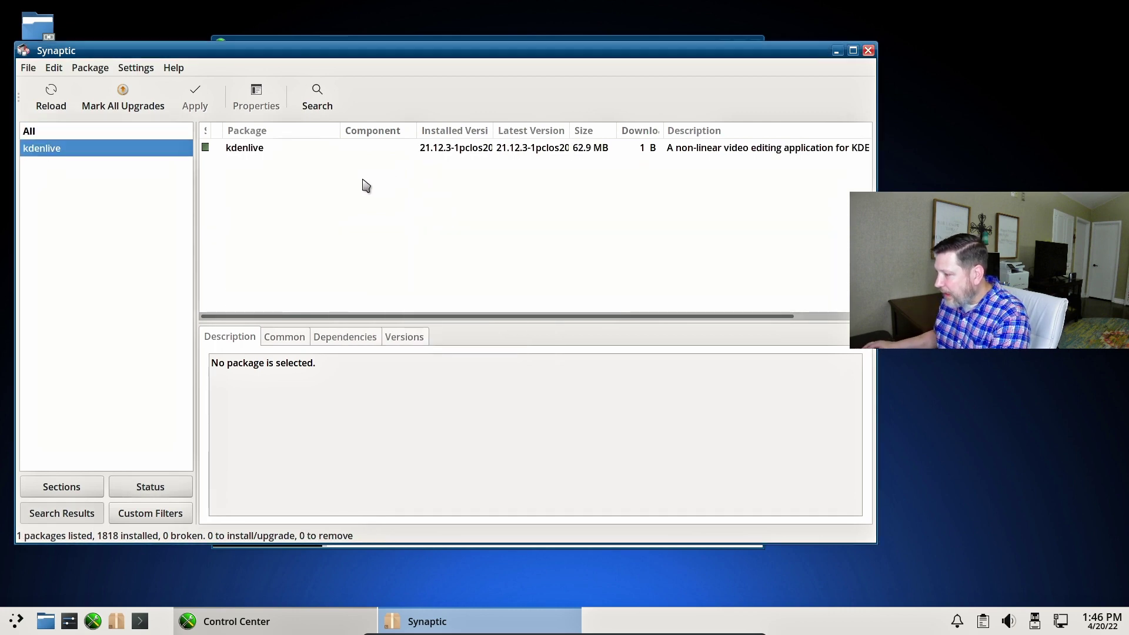
{"action": "left_click", "coordinate": [318, 101]}
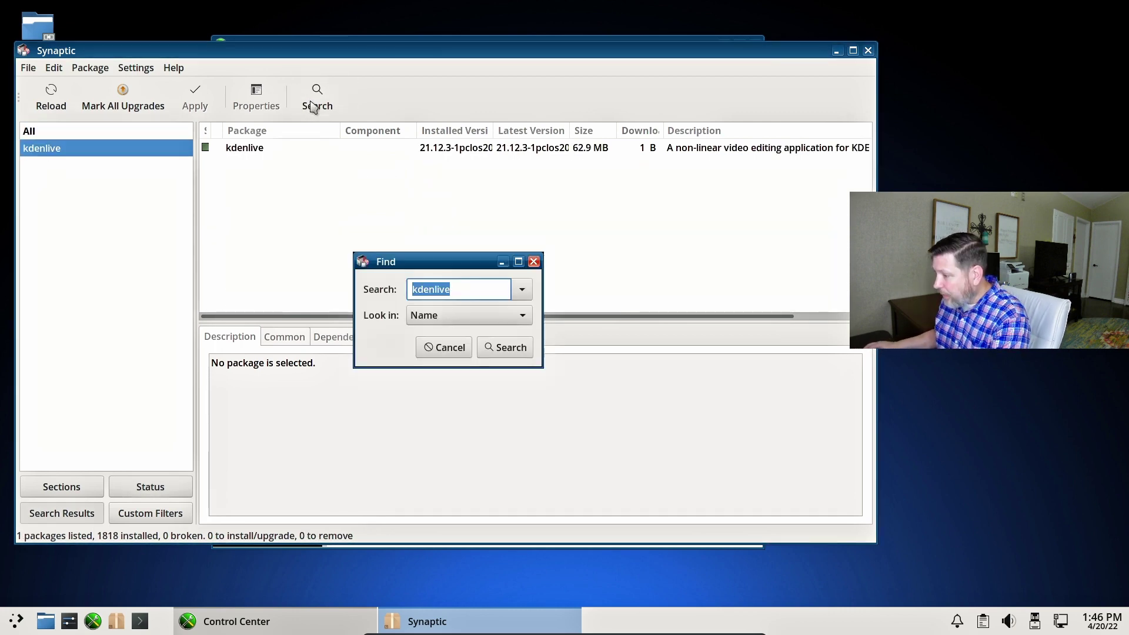
{"action": "key", "text": "BackSpace"}
{"action": "type", "text": "audacity"}
{"action": "key", "text": "Return"}
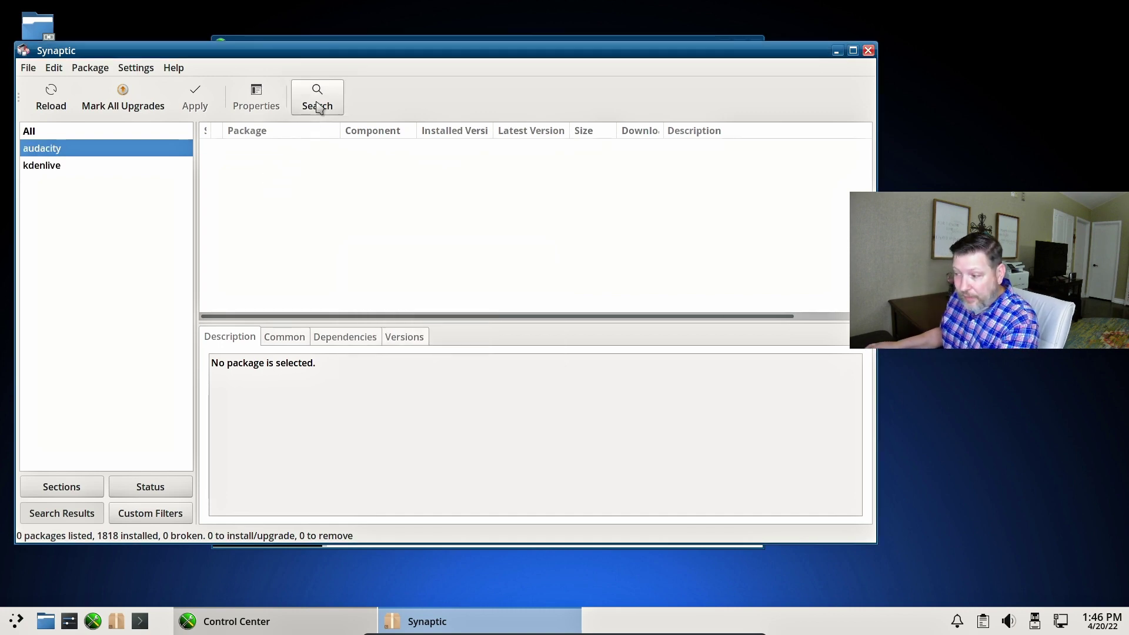
Step: Switch the sidebar to package sections and show the Sound section's packages
{"action": "left_click", "coordinate": [61, 486]}
{"action": "scroll", "coordinate": [83, 272], "scroll_direction": "down", "scroll_amount": 5}
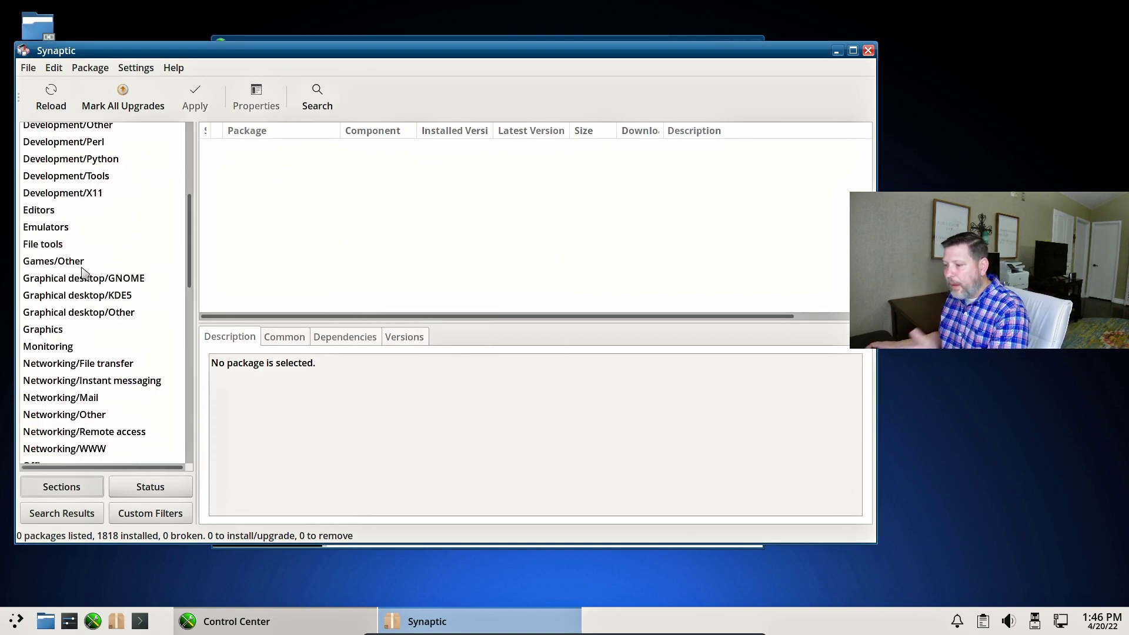
{"action": "scroll", "coordinate": [78, 218], "scroll_direction": "down", "scroll_amount": 3}
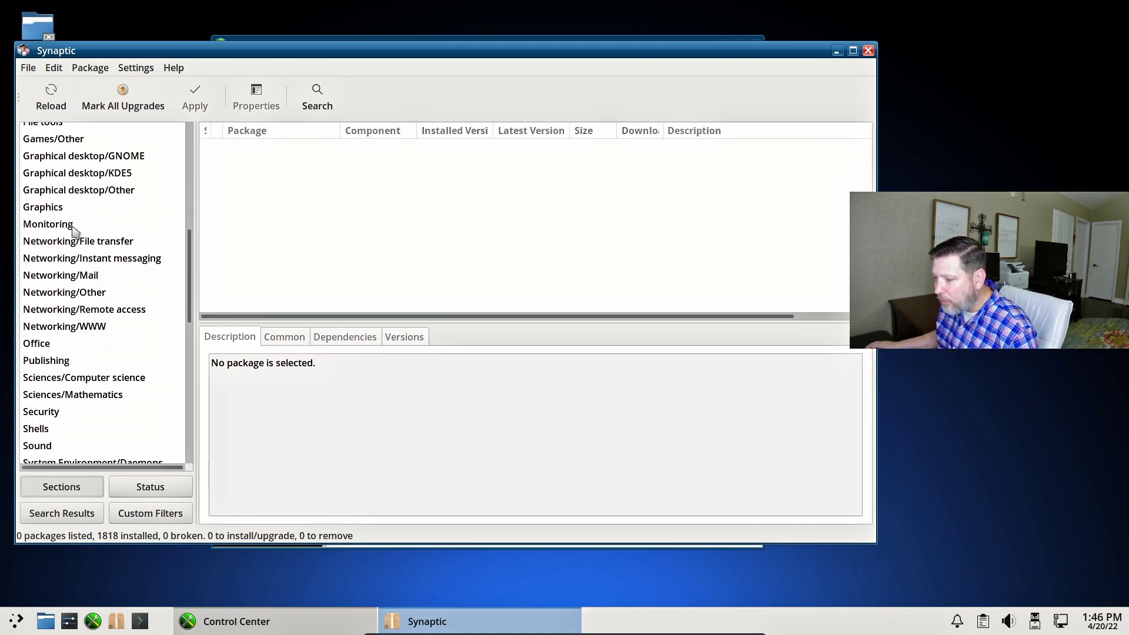
{"action": "scroll", "coordinate": [76, 229], "scroll_direction": "down", "scroll_amount": 2}
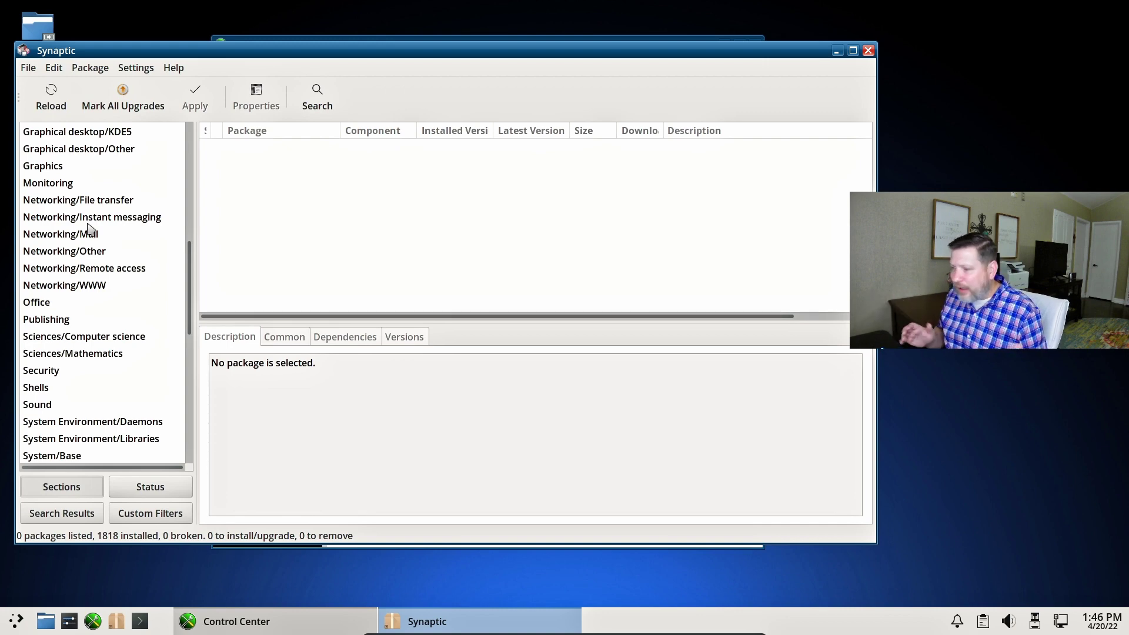
{"action": "scroll", "coordinate": [88, 230], "scroll_direction": "down", "scroll_amount": 3}
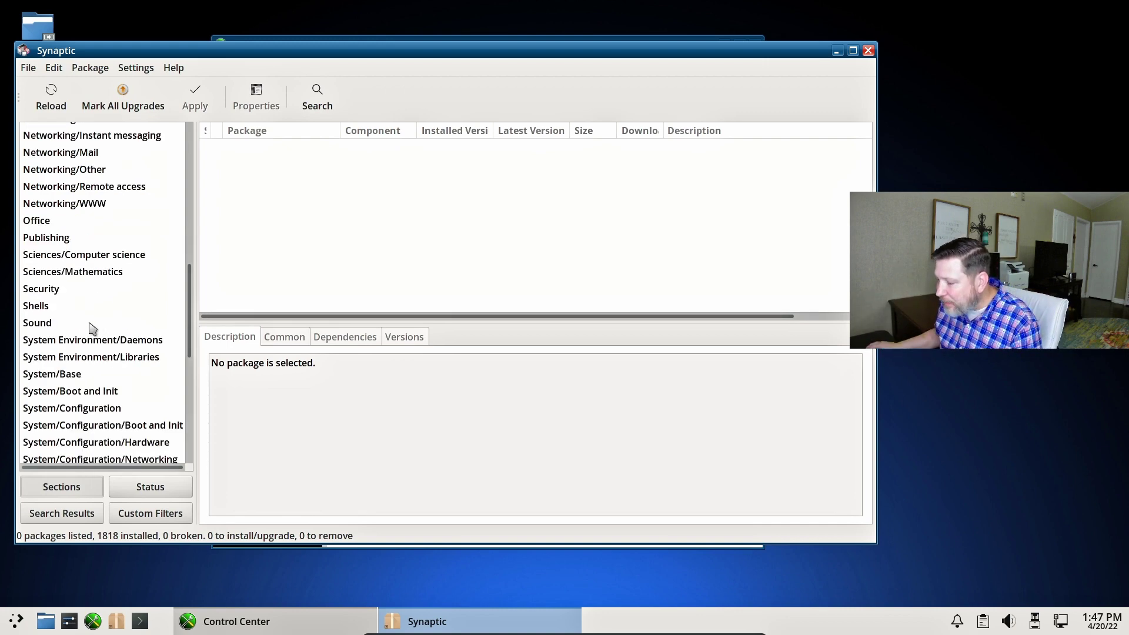
{"action": "left_click", "coordinate": [90, 324]}
{"action": "scroll", "coordinate": [401, 227], "scroll_direction": "down", "scroll_amount": 3}
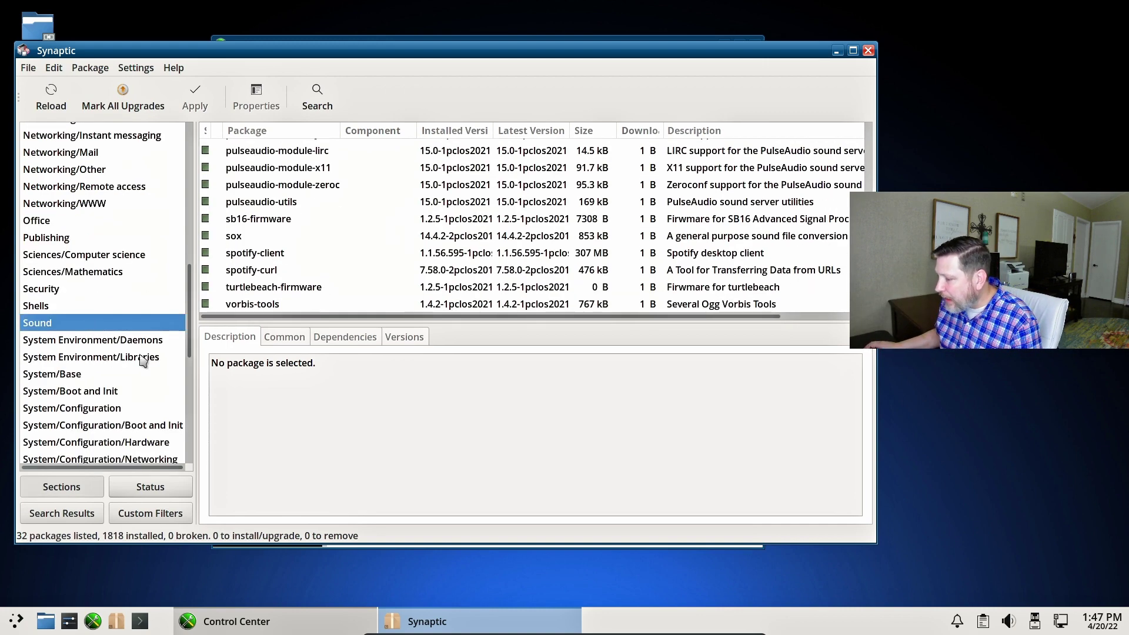
Step: Reload the package information from the repositories so 385 packages are listed
{"action": "left_click", "coordinate": [100, 97]}
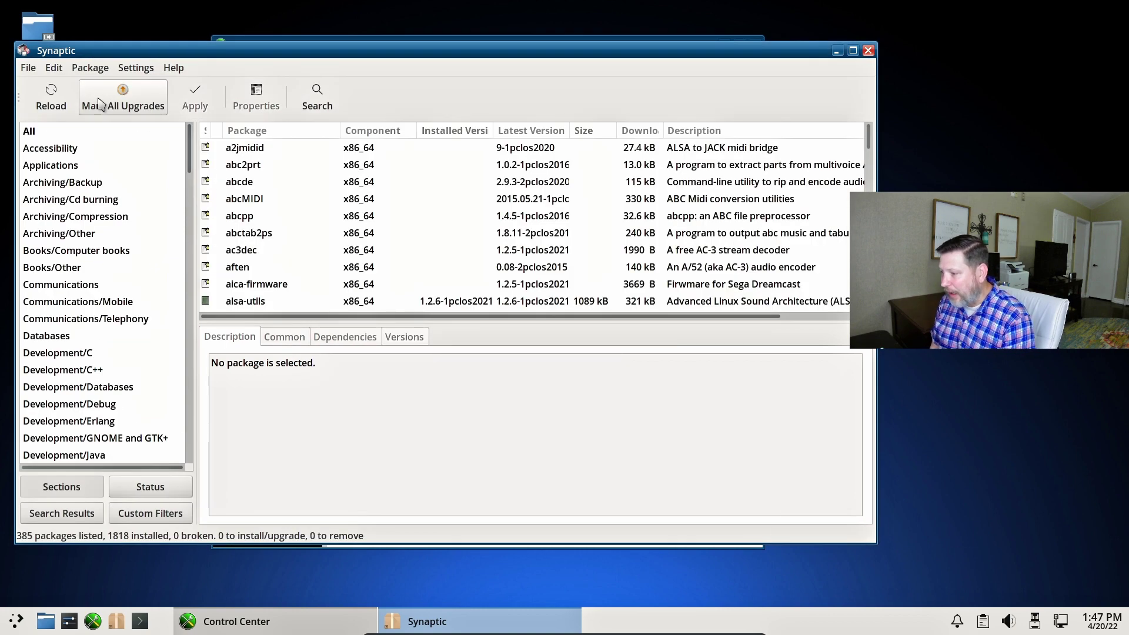
{"action": "scroll", "coordinate": [359, 192], "scroll_direction": "down", "scroll_amount": 6}
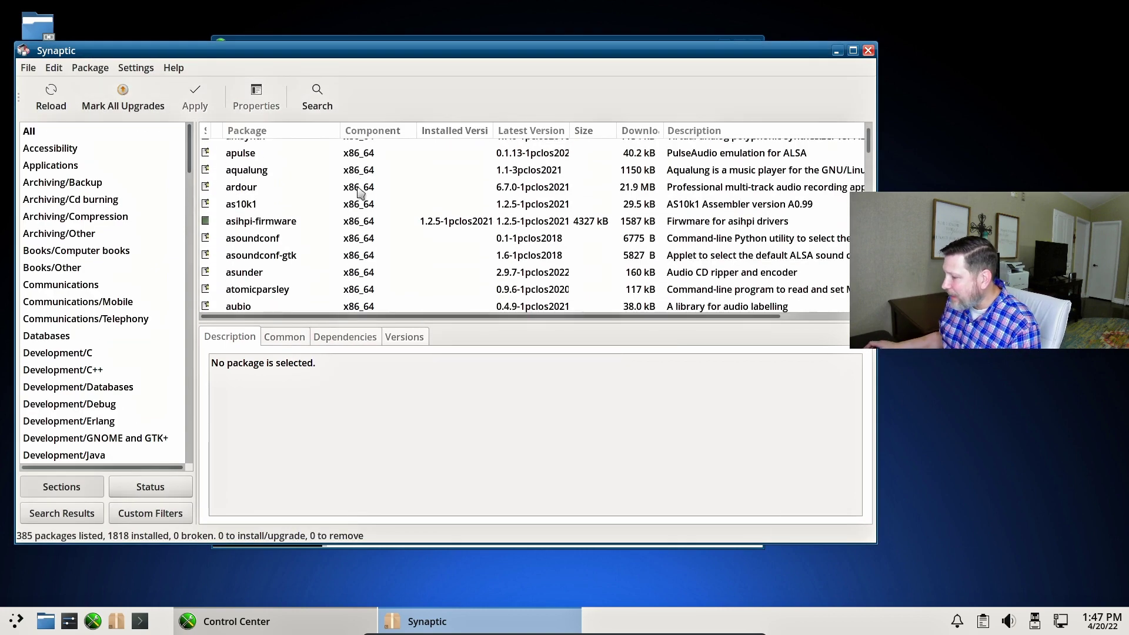
{"action": "scroll", "coordinate": [357, 200], "scroll_direction": "up", "scroll_amount": 6}
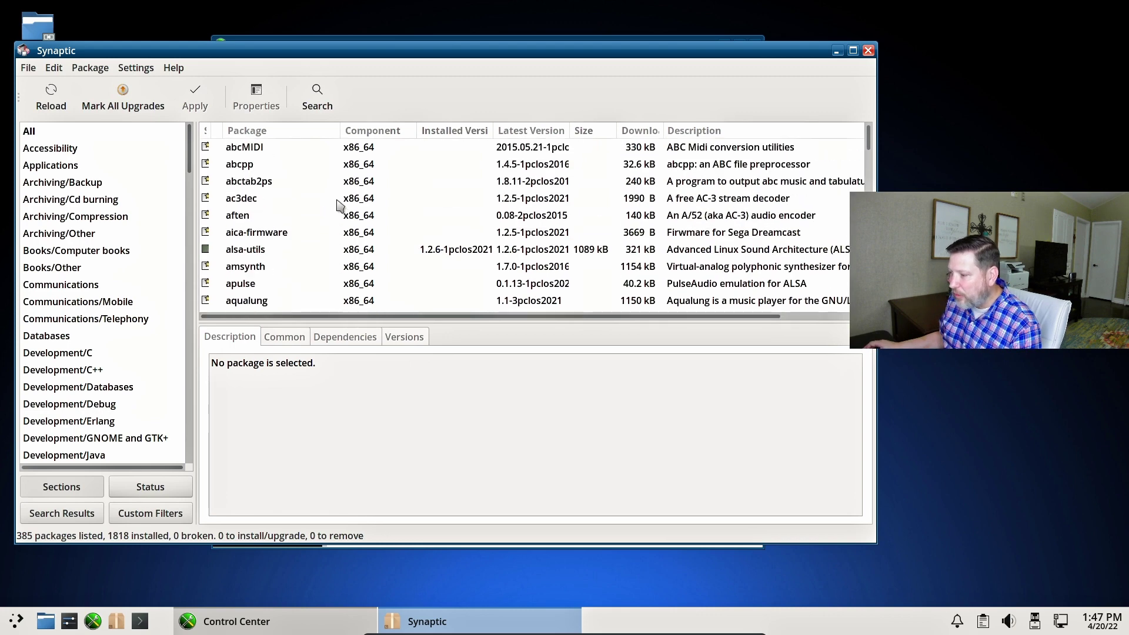
Step: Search for audacity and review its description and dependencies
{"action": "left_click", "coordinate": [334, 94]}
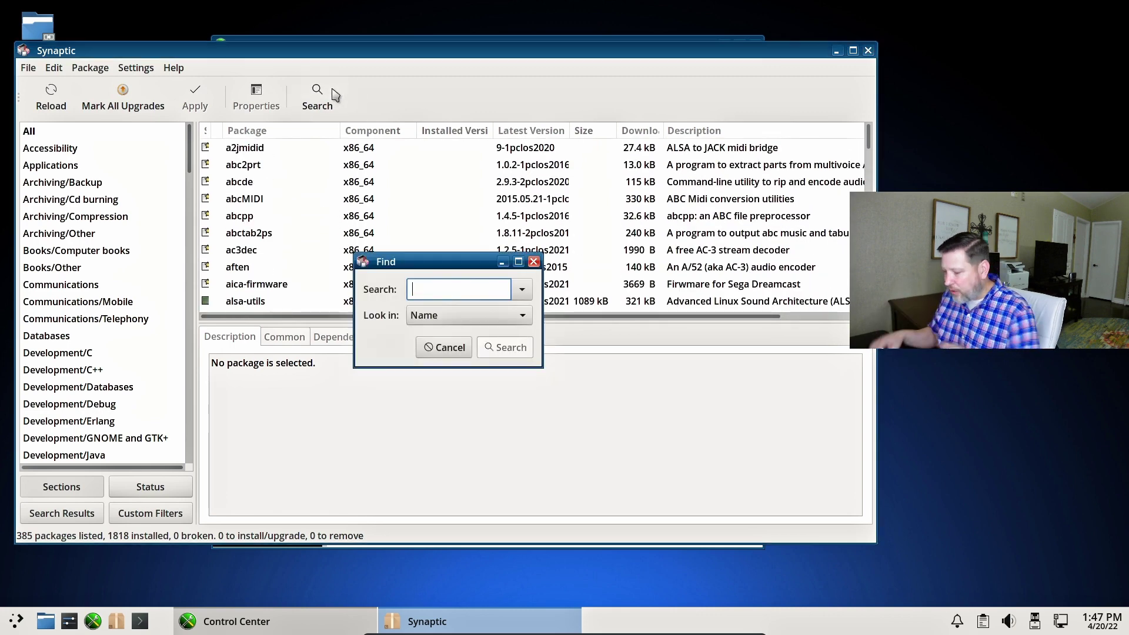
{"action": "type", "text": "audacity"}
{"action": "key", "text": "Return"}
{"action": "left_click", "coordinate": [268, 148]}
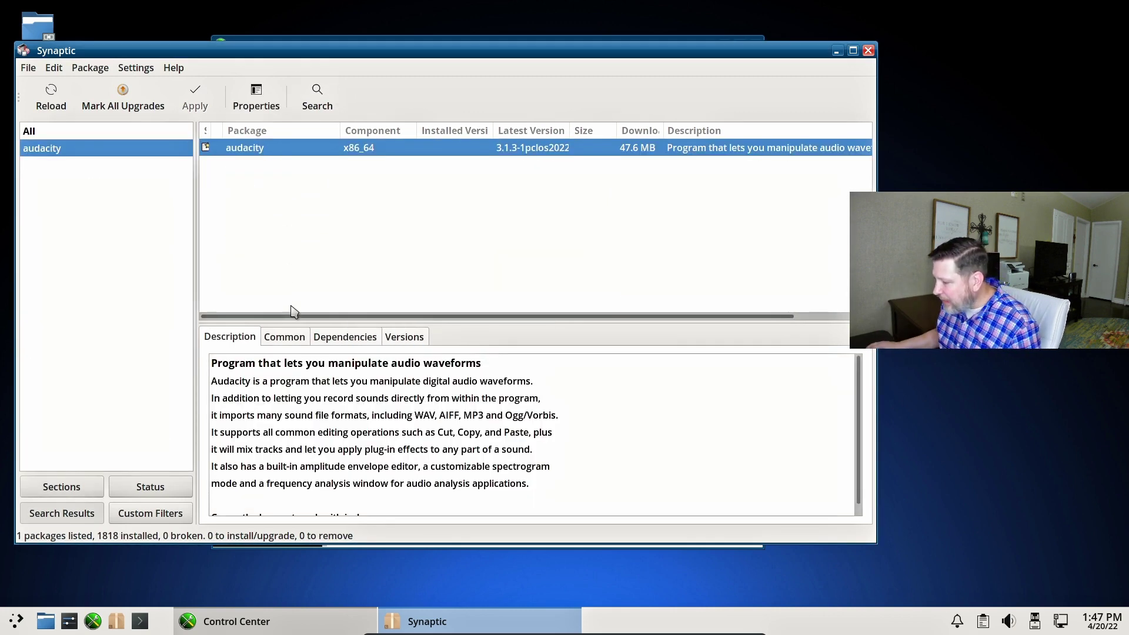
{"action": "left_click", "coordinate": [352, 340]}
{"action": "scroll", "coordinate": [340, 416], "scroll_direction": "down", "scroll_amount": 1}
{"action": "scroll", "coordinate": [329, 412], "scroll_direction": "up", "scroll_amount": 1}
{"action": "left_click", "coordinate": [240, 333]}
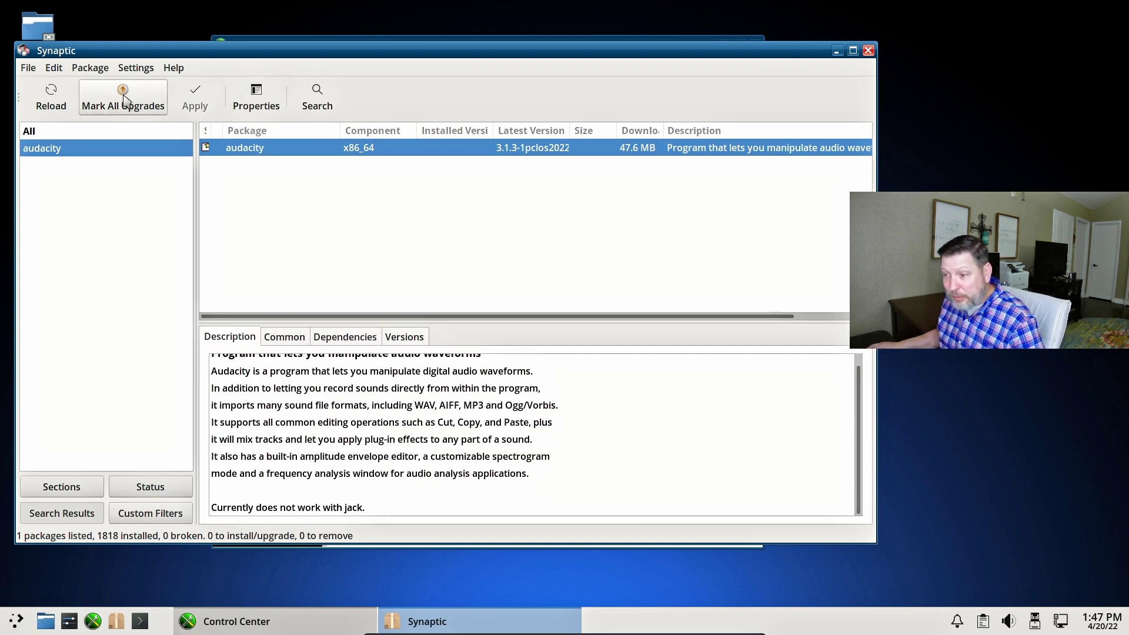
Step: Mark audacity for installation and apply the change to install version 3.1.3-1pclos2022
{"action": "right_click", "coordinate": [242, 151]}
{"action": "left_click", "coordinate": [258, 176]}
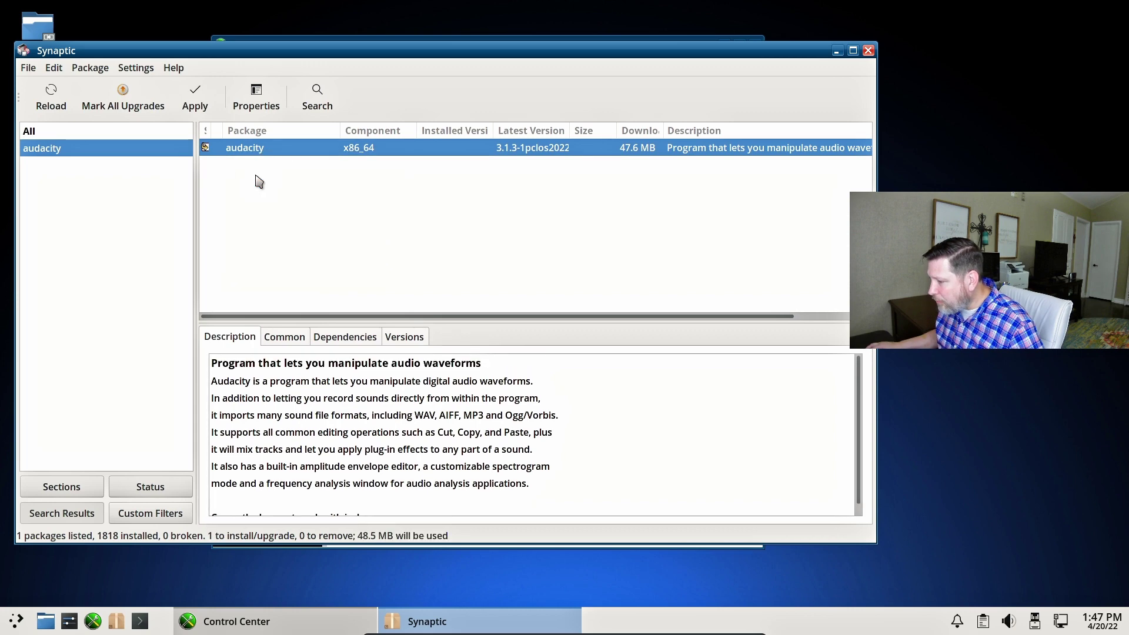
{"action": "left_click", "coordinate": [195, 97]}
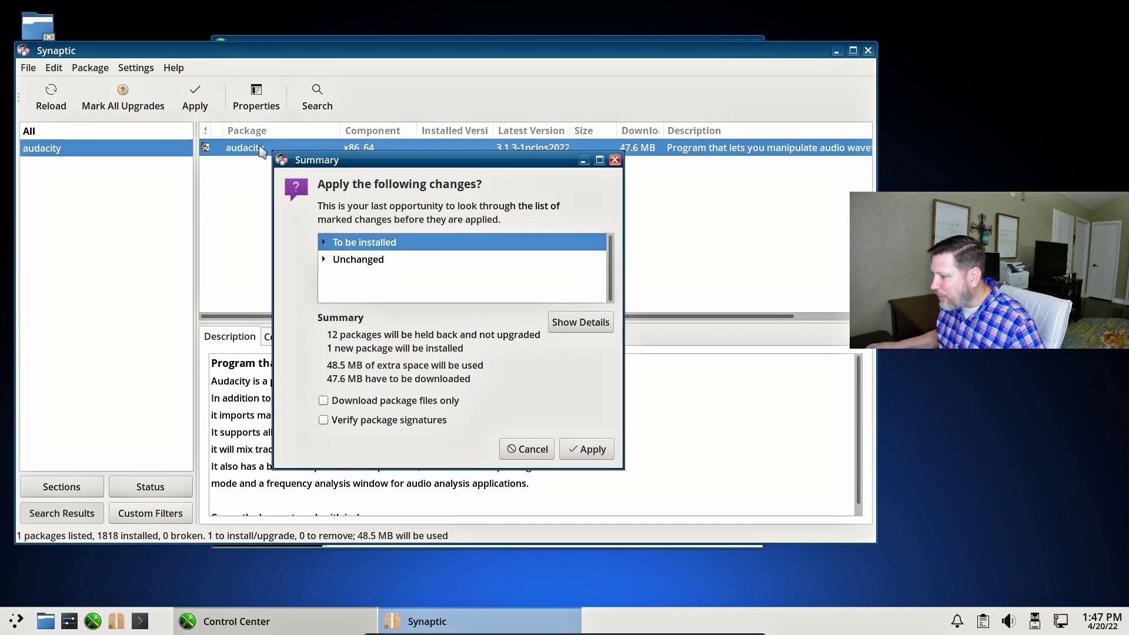
{"action": "left_click", "coordinate": [580, 452]}
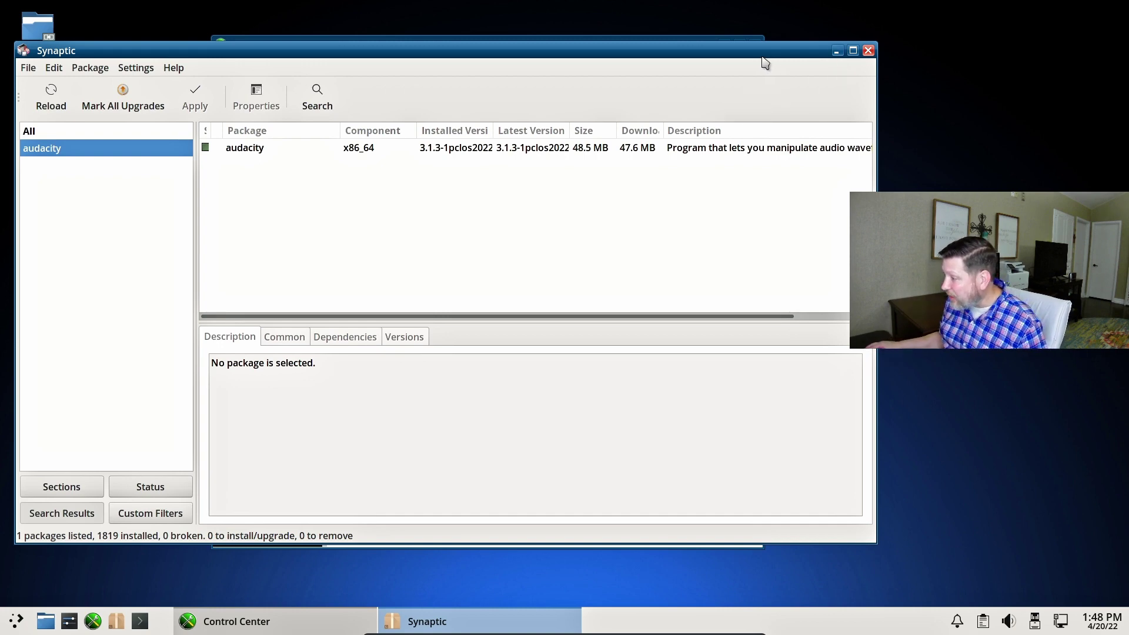
Step: Nudge the Synaptic window down and browse the package sections list
{"action": "left_click_drag", "start_coordinate": [755, 51], "coordinate": [755, 69]}
{"action": "left_click", "coordinate": [62, 497]}
{"action": "scroll", "coordinate": [114, 277], "scroll_direction": "down", "scroll_amount": 20}
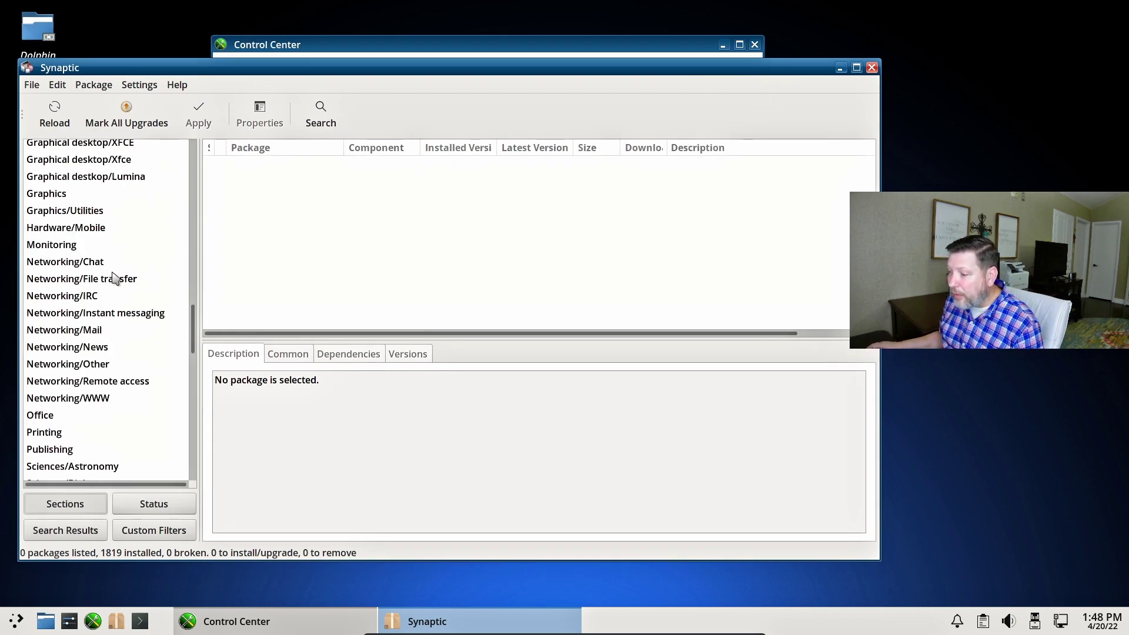
{"action": "scroll", "coordinate": [114, 279], "scroll_direction": "down", "scroll_amount": 4}
{"action": "scroll", "coordinate": [113, 282], "scroll_direction": "up", "scroll_amount": 12}
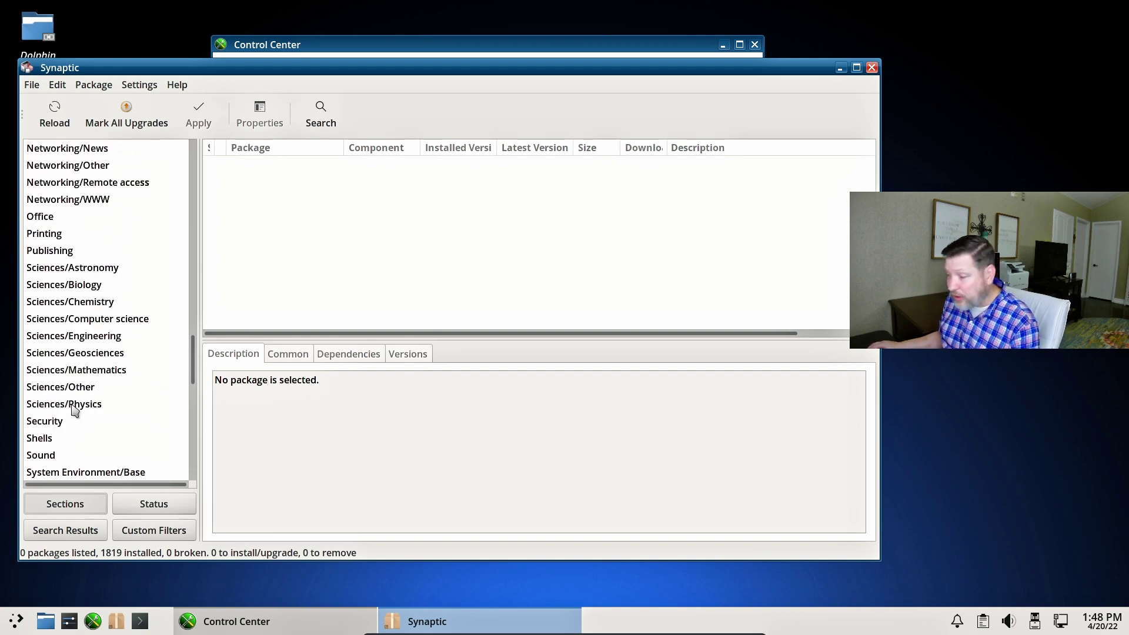
{"action": "scroll", "coordinate": [75, 409], "scroll_direction": "up", "scroll_amount": 8}
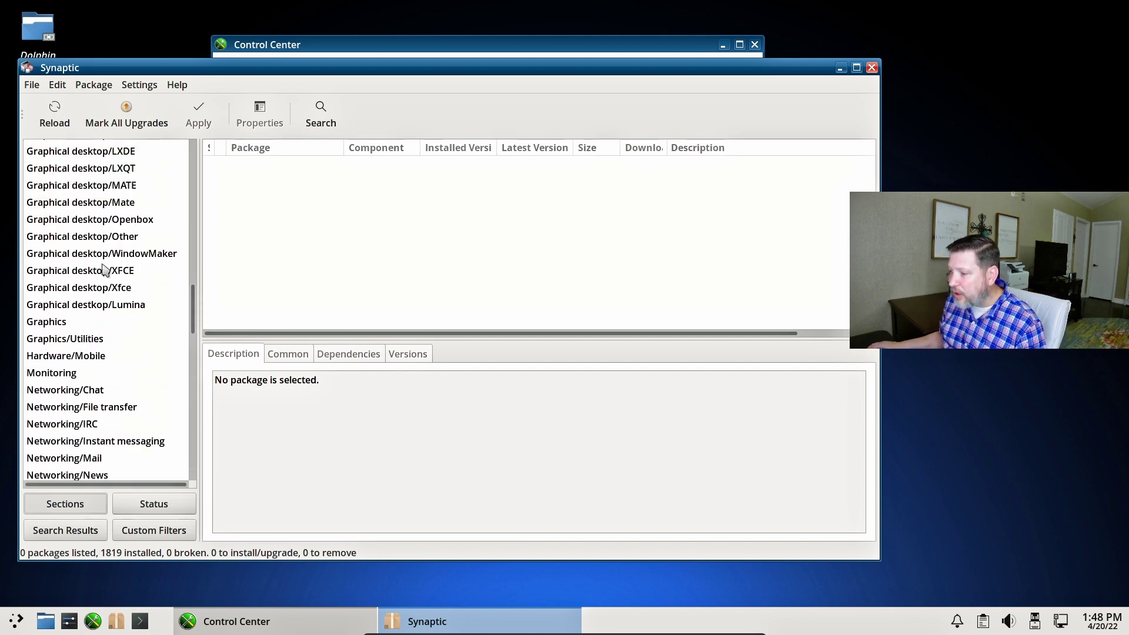
Step: Replace the audacity search with a search for brave
{"action": "left_click", "coordinate": [319, 111]}
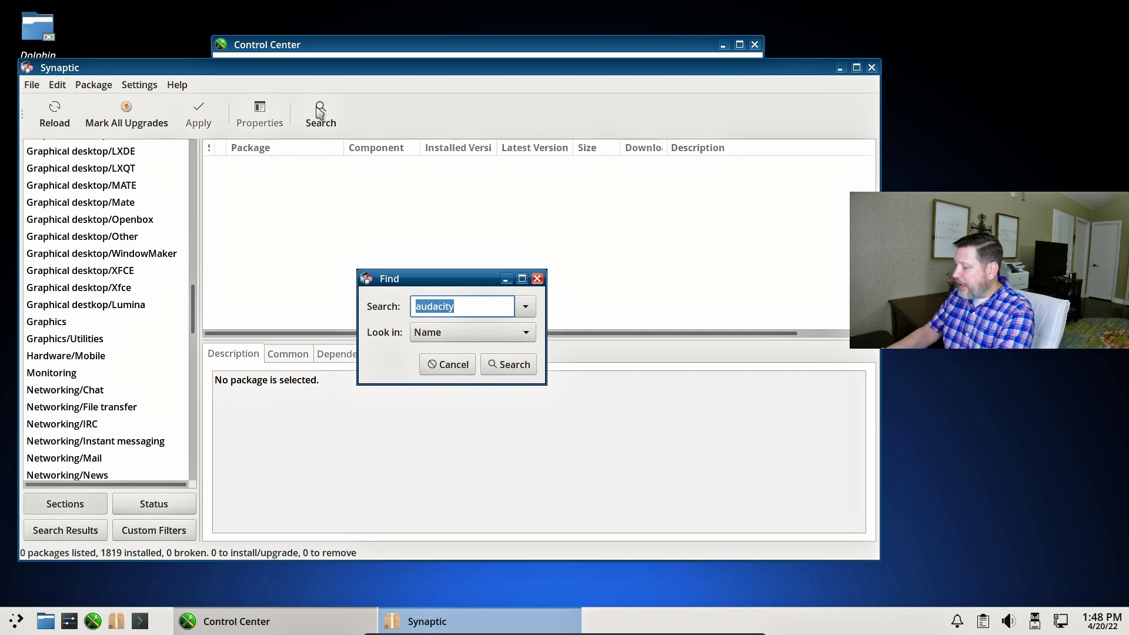
{"action": "key", "text": "BackSpace"}
{"action": "type", "text": "brave"}
{"action": "key", "text": "Return"}
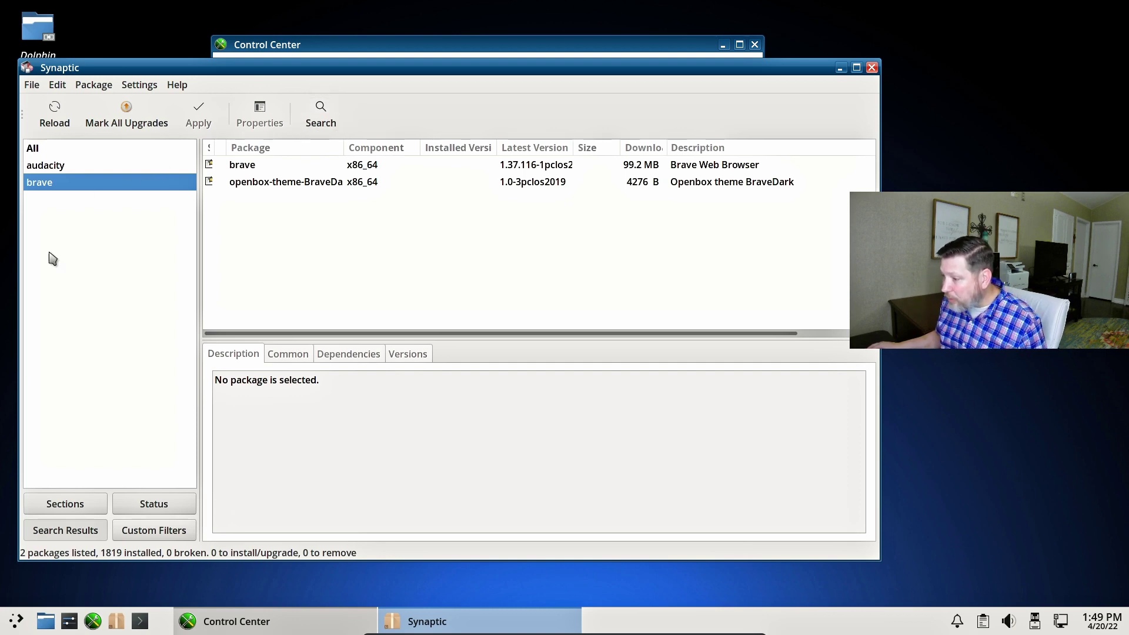
Step: List the 185 Networking/WWW packages and scroll through them
{"action": "left_click", "coordinate": [67, 504]}
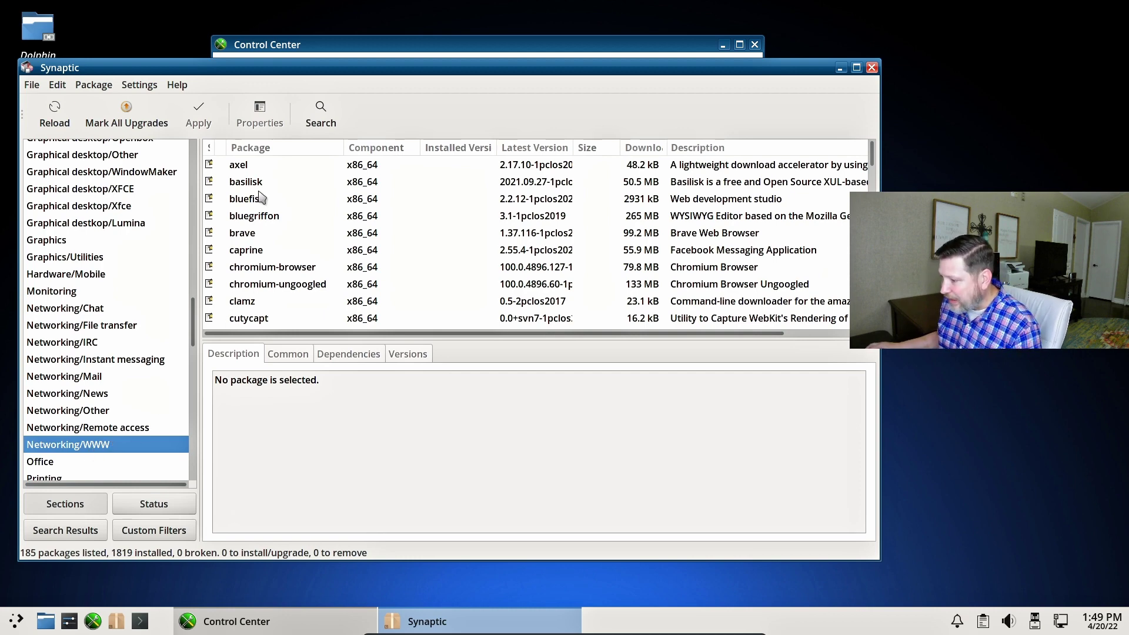
{"action": "scroll", "coordinate": [248, 247], "scroll_direction": "down", "scroll_amount": 8}
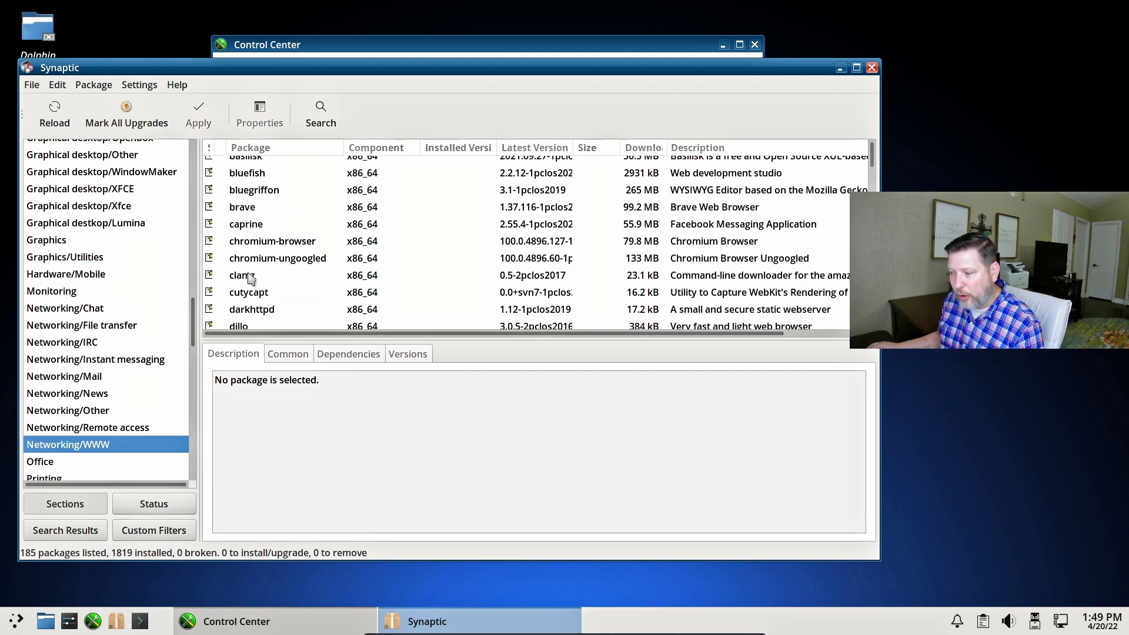
{"action": "scroll", "coordinate": [248, 277], "scroll_direction": "down", "scroll_amount": 8}
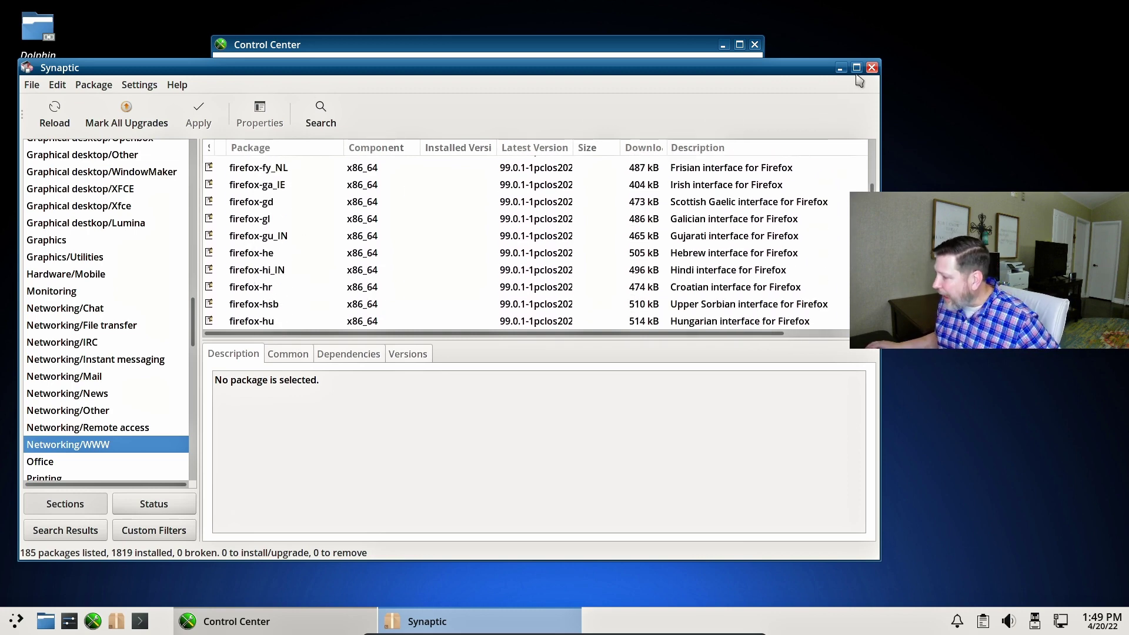
Step: Close Synaptic and browse the launcher's Configuration and Sound categories
{"action": "left_click", "coordinate": [872, 68]}
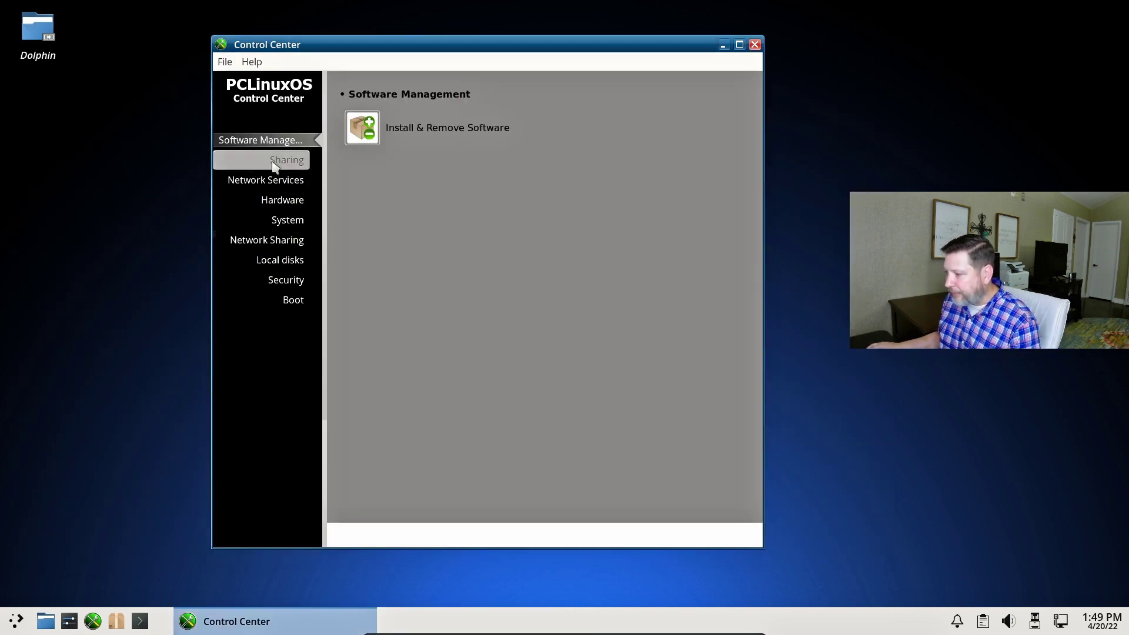
{"action": "left_click", "coordinate": [16, 620]}
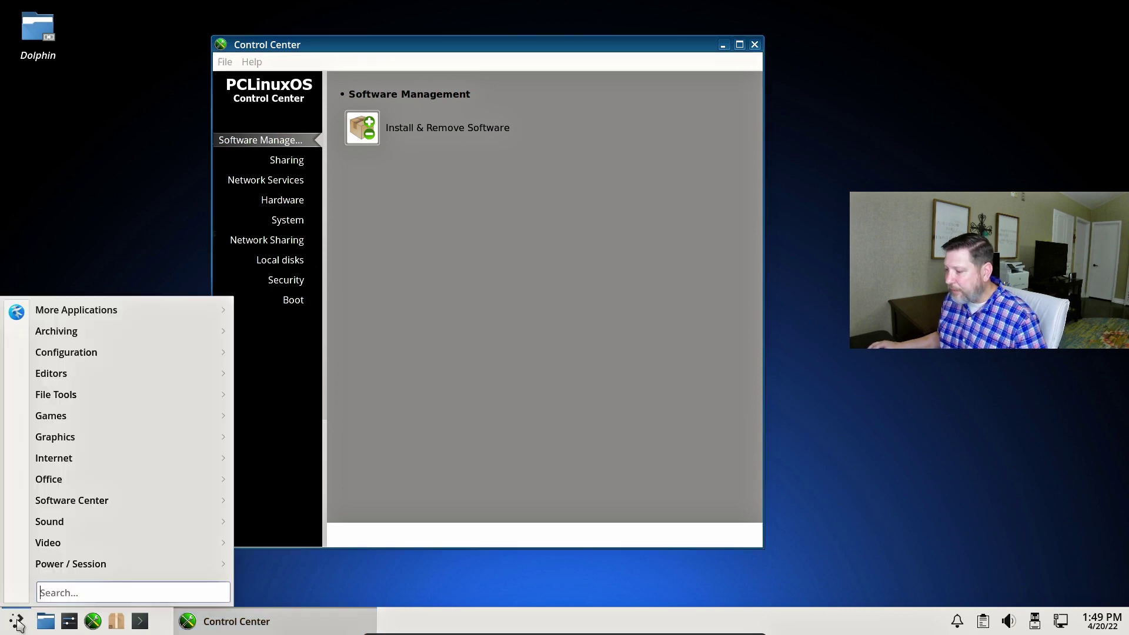
{"action": "mouse_move", "coordinate": [126, 355]}
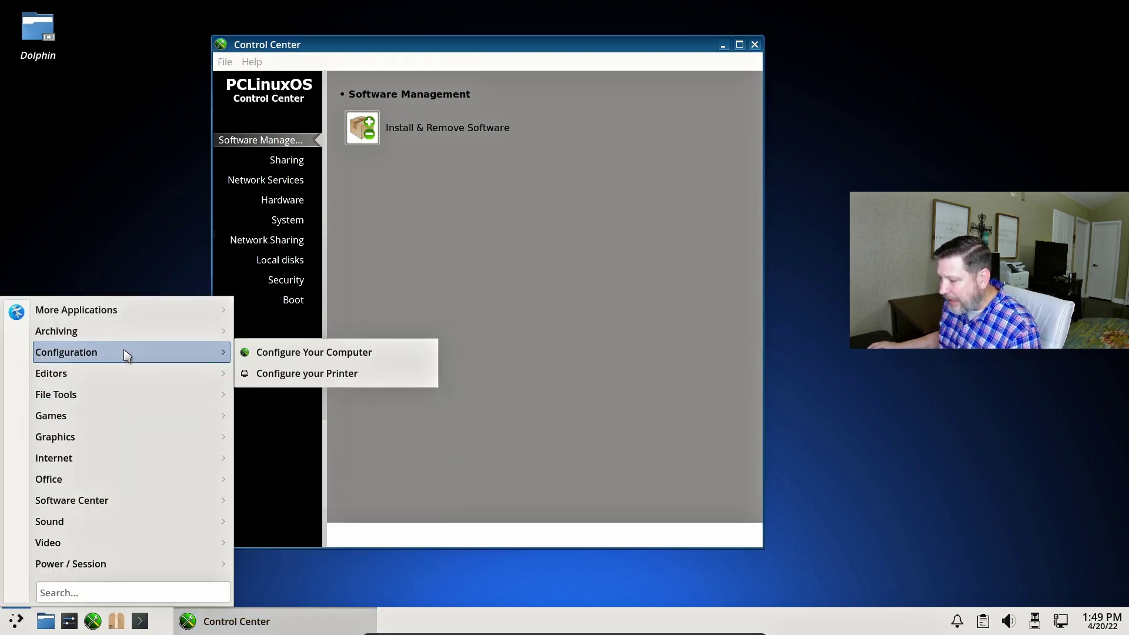
{"action": "mouse_move", "coordinate": [96, 529]}
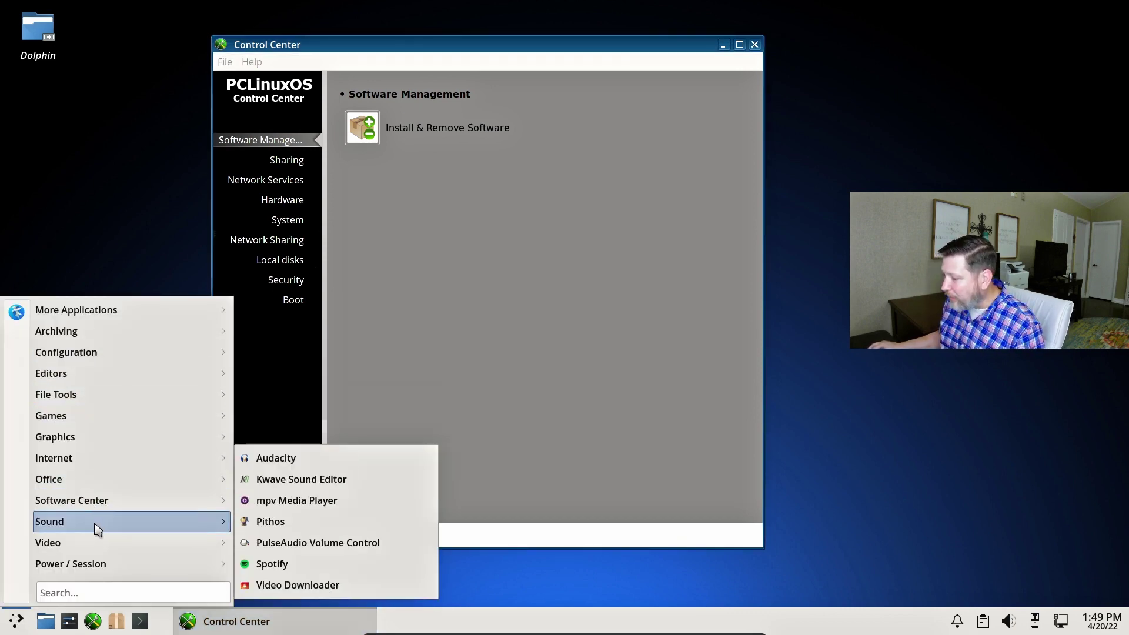
{"action": "key", "text": "Right"}
{"action": "key", "text": "Down"}
Step: Look through the Graphics applications, then dismiss the launcher menu
{"action": "mouse_move", "coordinate": [120, 542]}
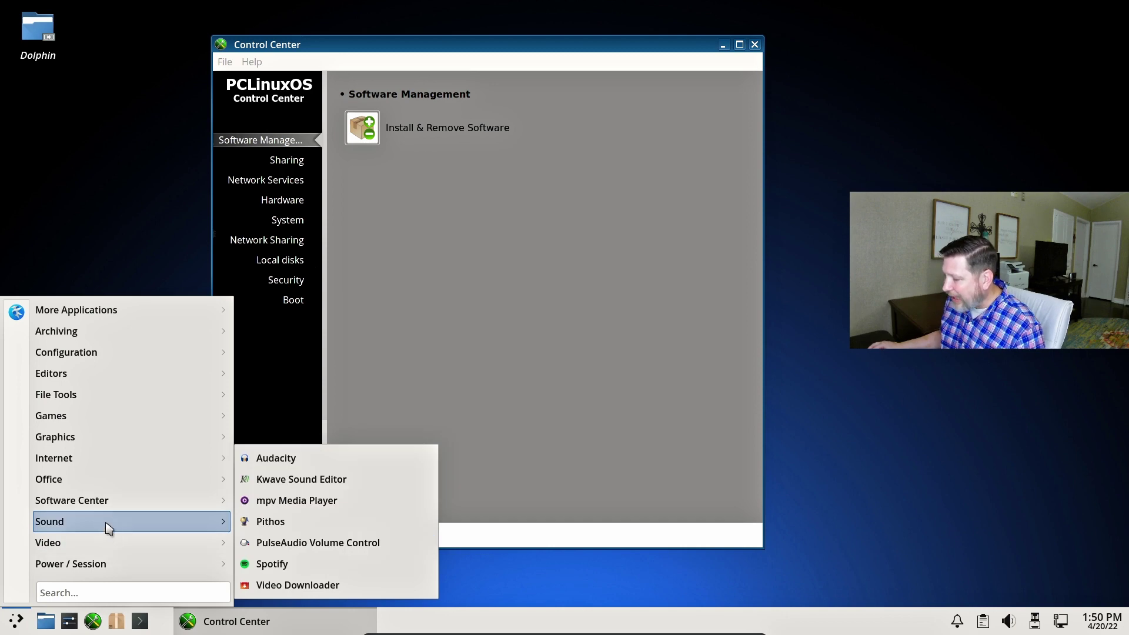
{"action": "mouse_move", "coordinate": [108, 509]}
{"action": "mouse_move", "coordinate": [104, 488]}
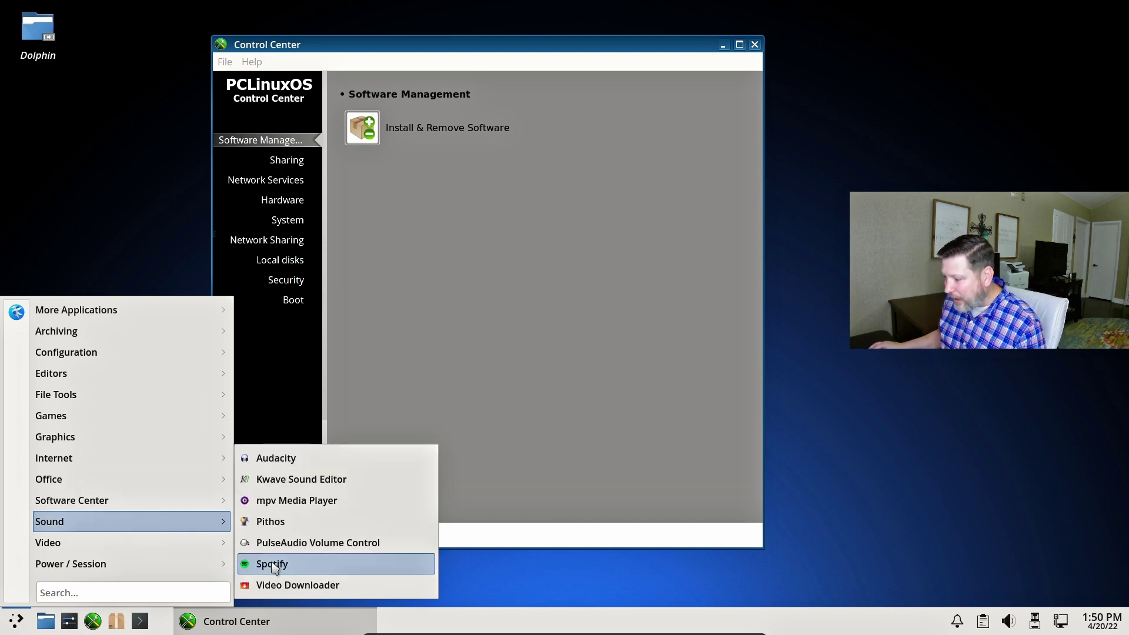
{"action": "mouse_move", "coordinate": [97, 464]}
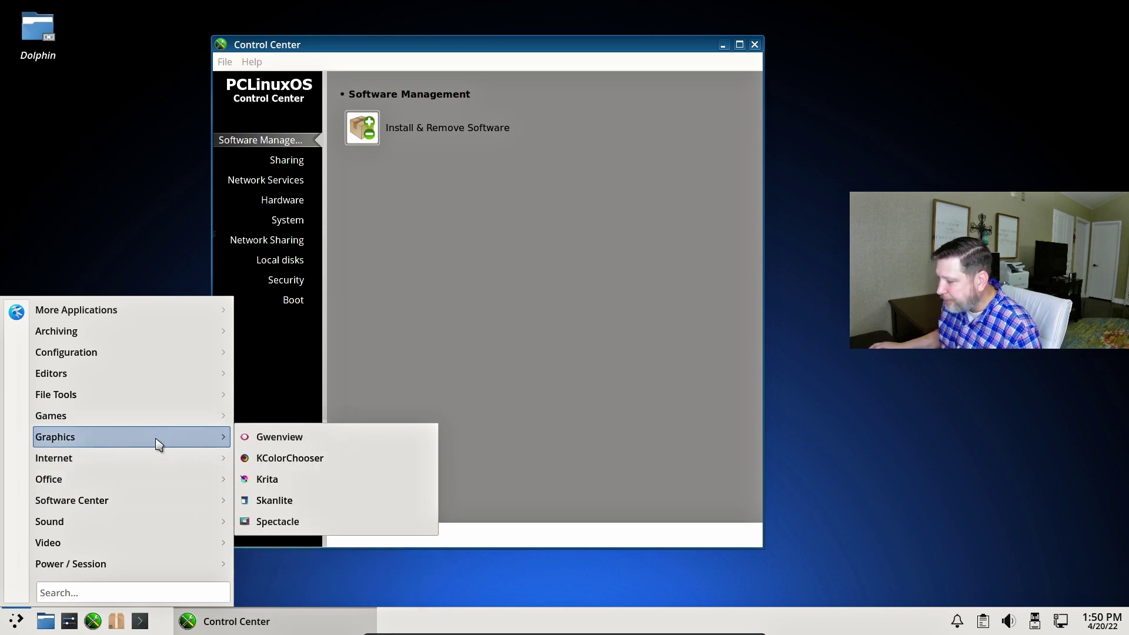
{"action": "left_click", "coordinate": [150, 193]}
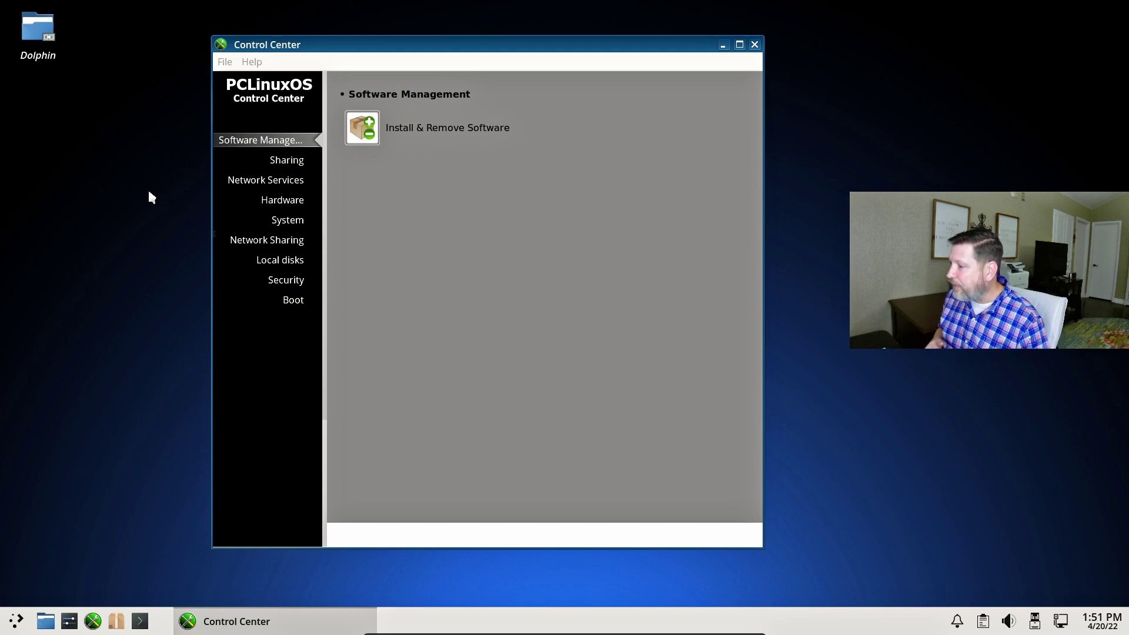
Step: Step through Sharing, Network Services and Hardware, then open Browse and configure hardware
{"action": "left_click", "coordinate": [283, 163]}
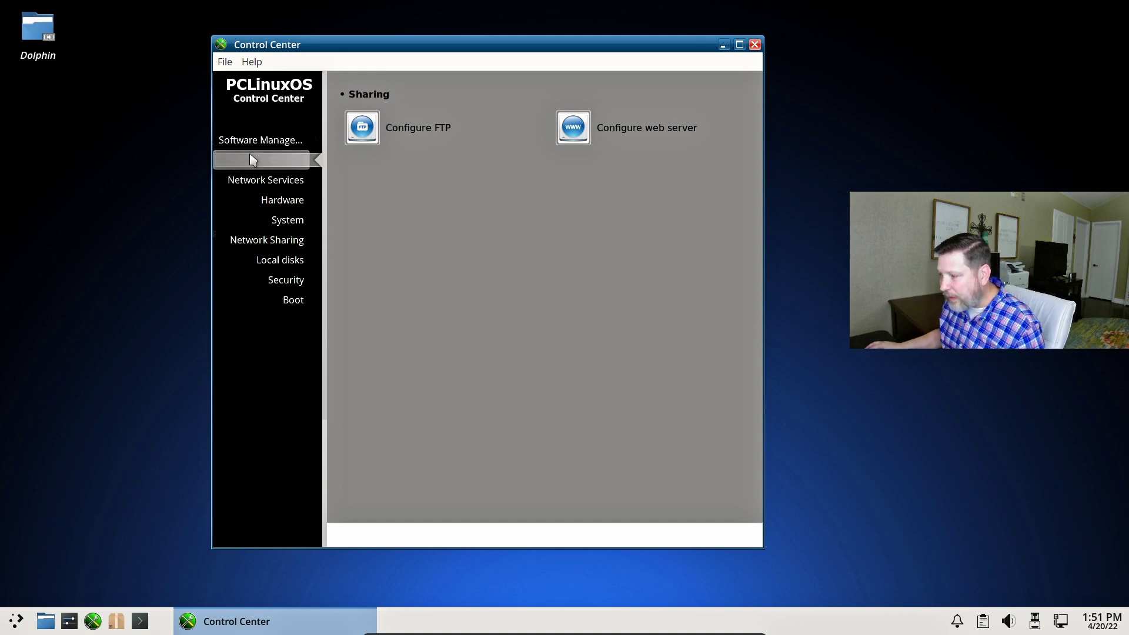
{"action": "left_click", "coordinate": [259, 180]}
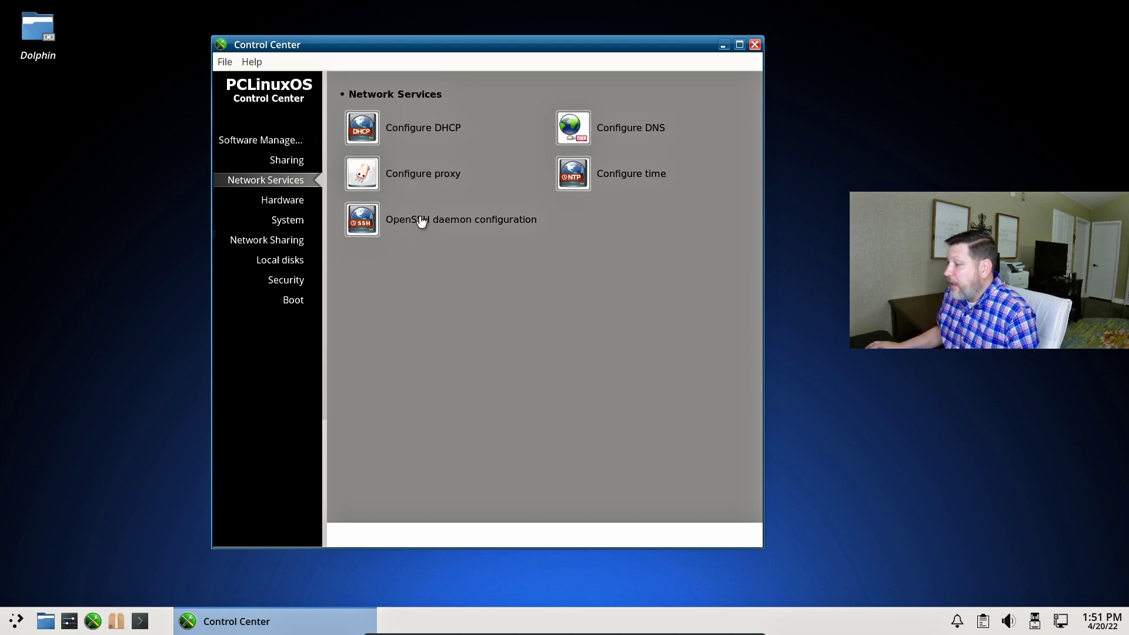
{"action": "left_click", "coordinate": [267, 200]}
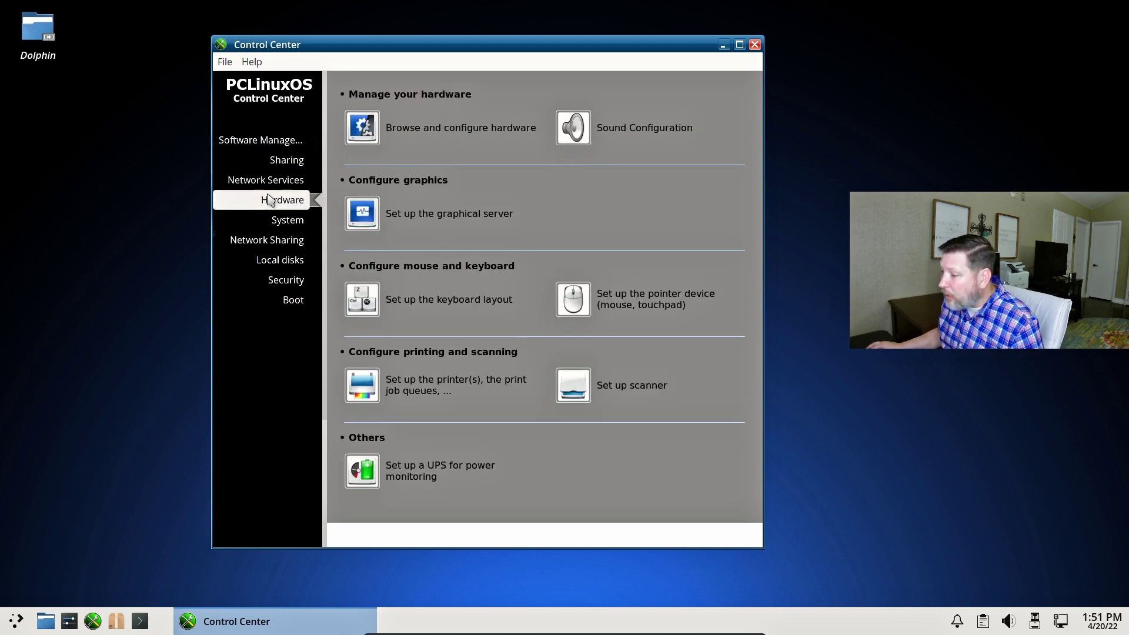
{"action": "left_click", "coordinate": [415, 129]}
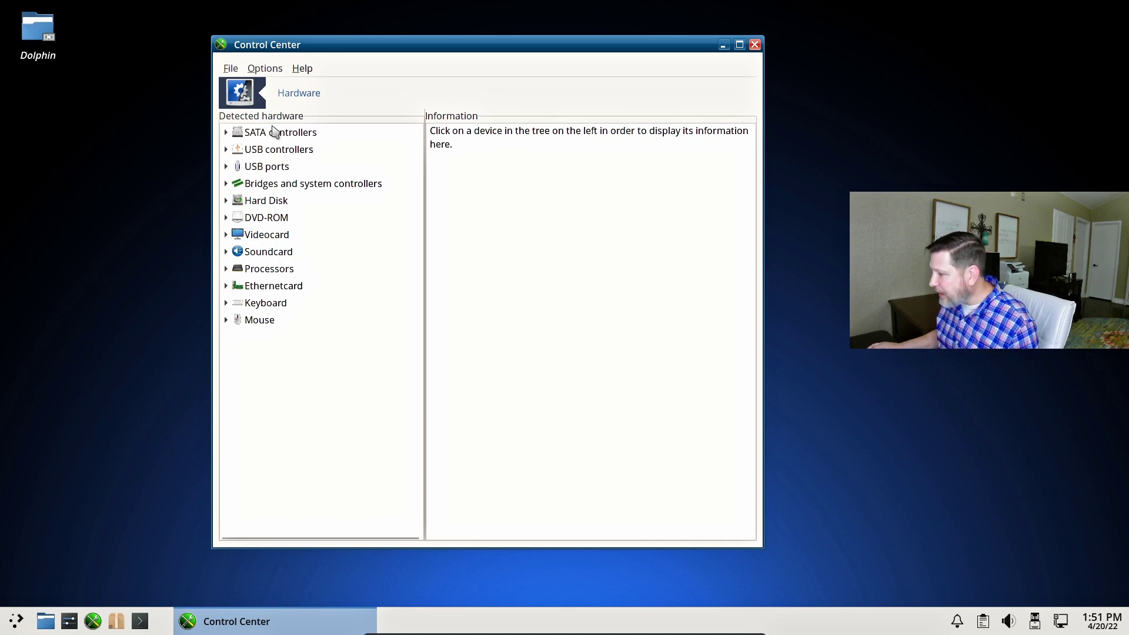
Step: Expand the SATA, USB, Bridges and Ethernetcard categories to inspect the devices
{"action": "double_click", "coordinate": [244, 132]}
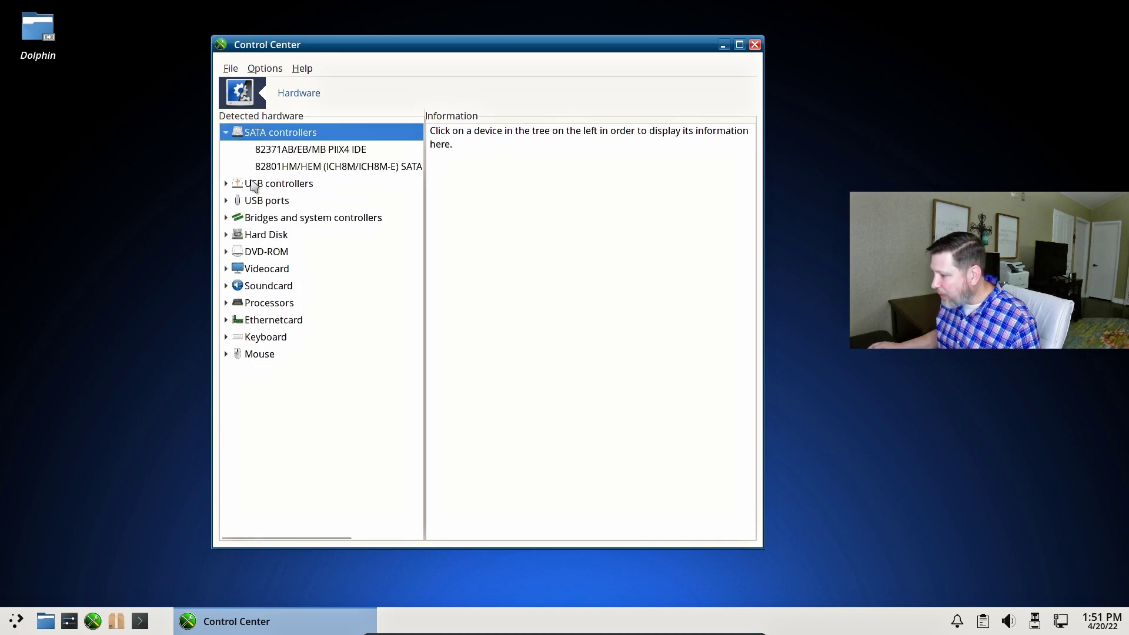
{"action": "left_click", "coordinate": [226, 183]}
{"action": "left_click", "coordinate": [226, 235]}
{"action": "left_click", "coordinate": [225, 405]}
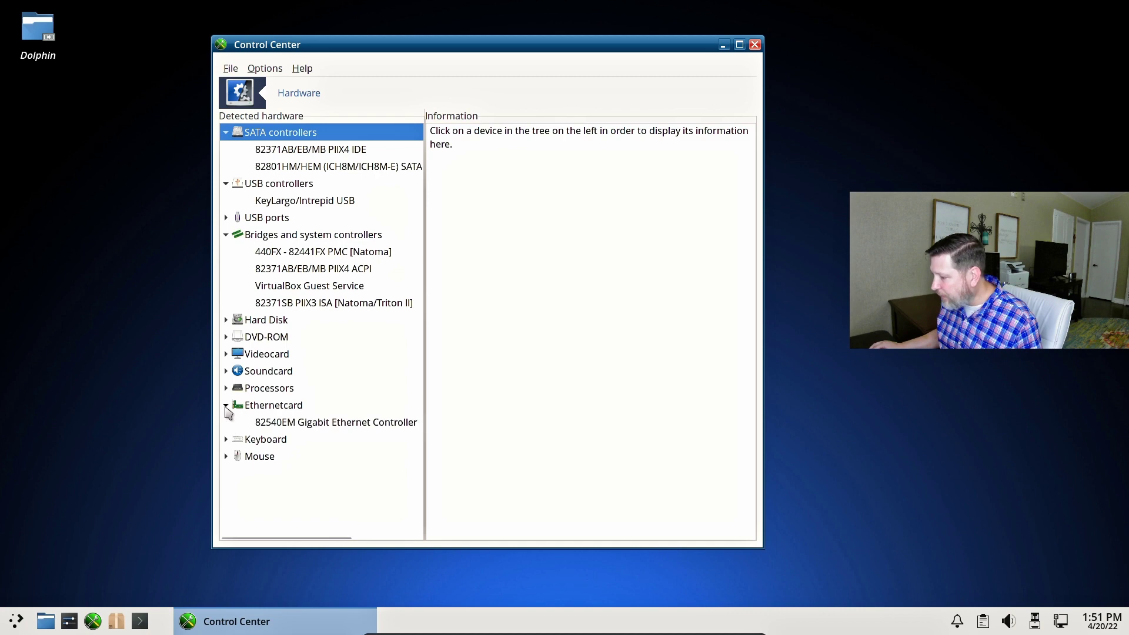
{"action": "left_click", "coordinate": [226, 405]}
Step: Close the hardware browser, then view and close the graphical server setup
{"action": "left_click", "coordinate": [755, 44]}
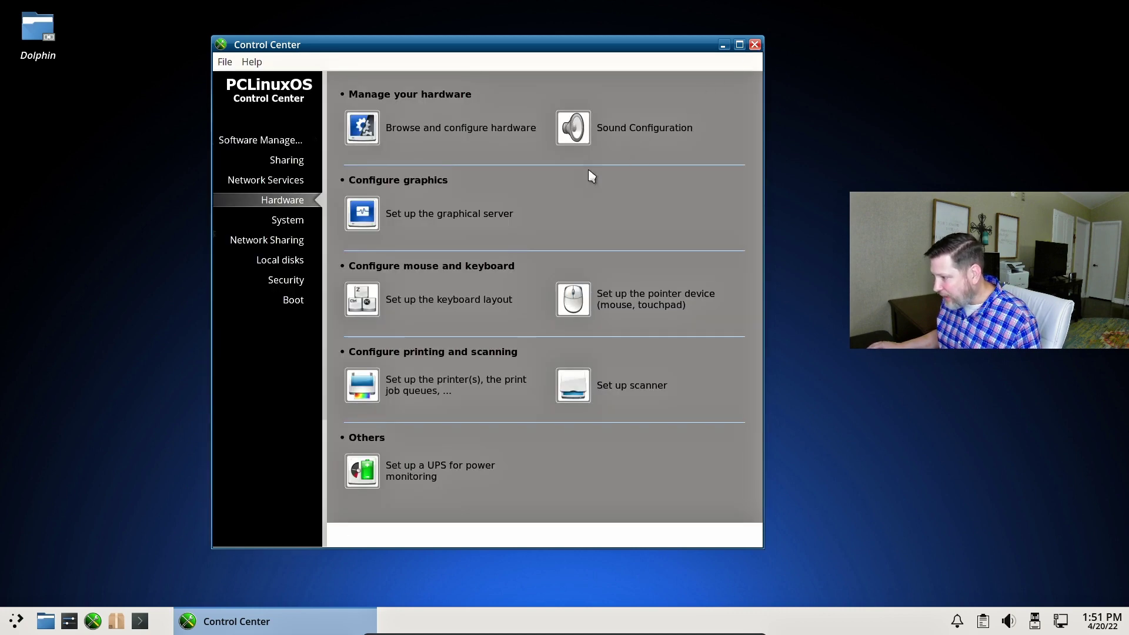
{"action": "left_click", "coordinate": [439, 216]}
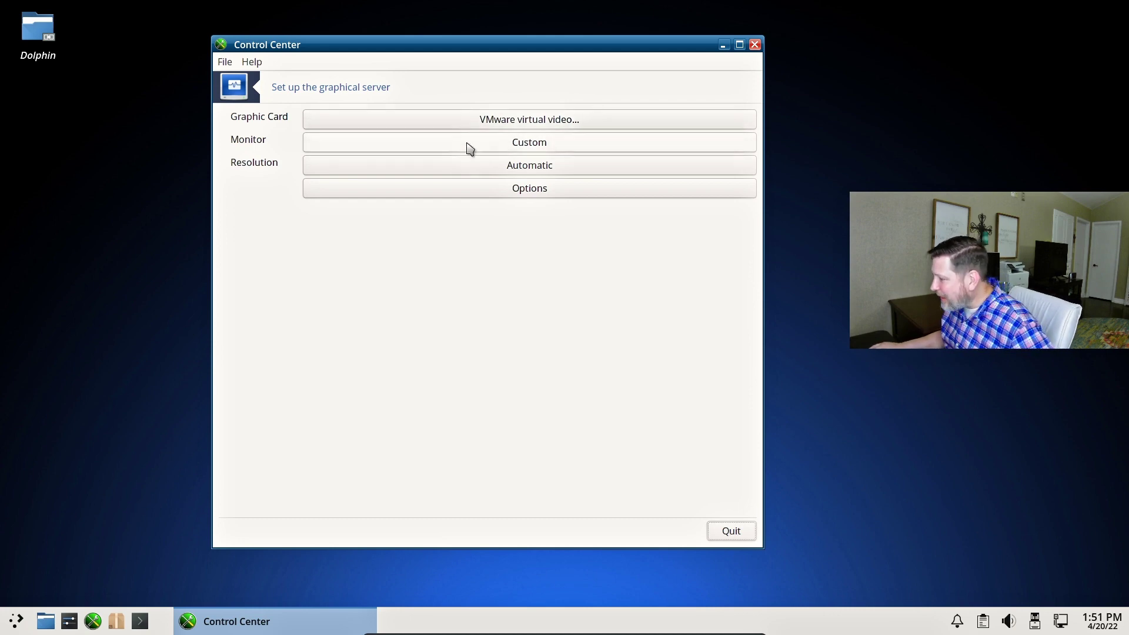
{"action": "left_click", "coordinate": [755, 46]}
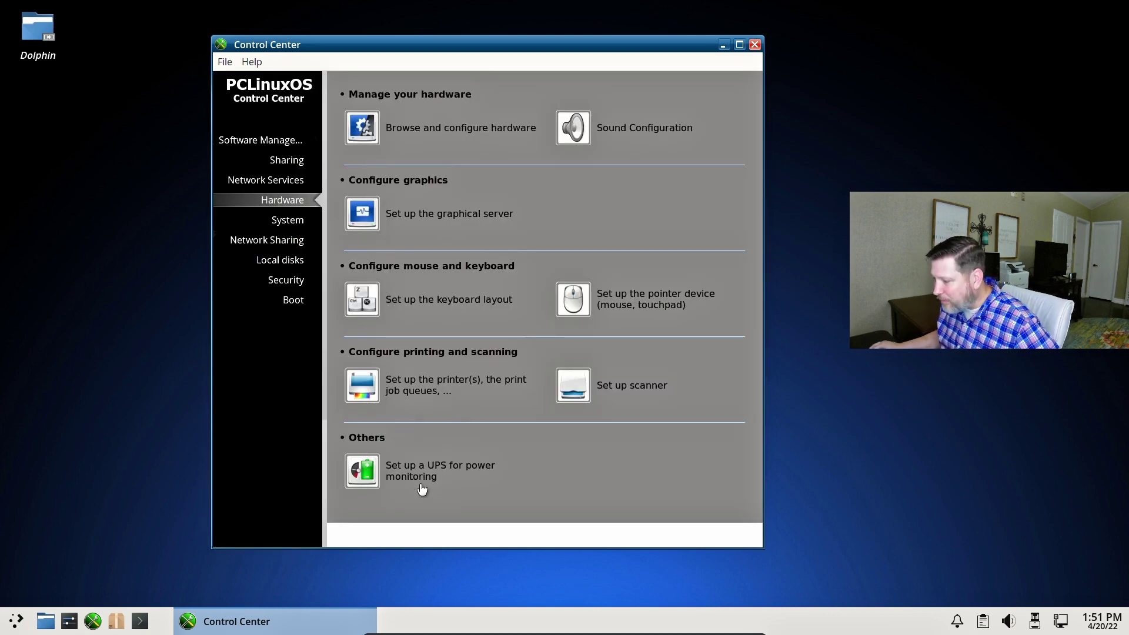
Step: View the System, Network Sharing, Local disks, Security and Boot pages, then close the Control Center
{"action": "left_click", "coordinate": [293, 220]}
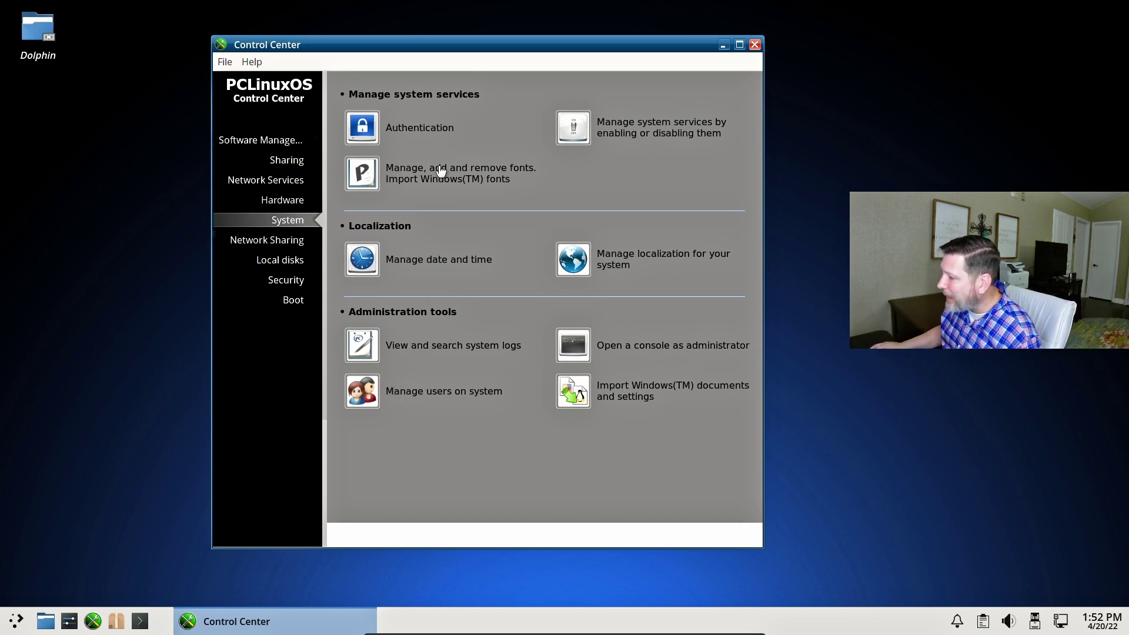
{"action": "key", "text": "Down"}
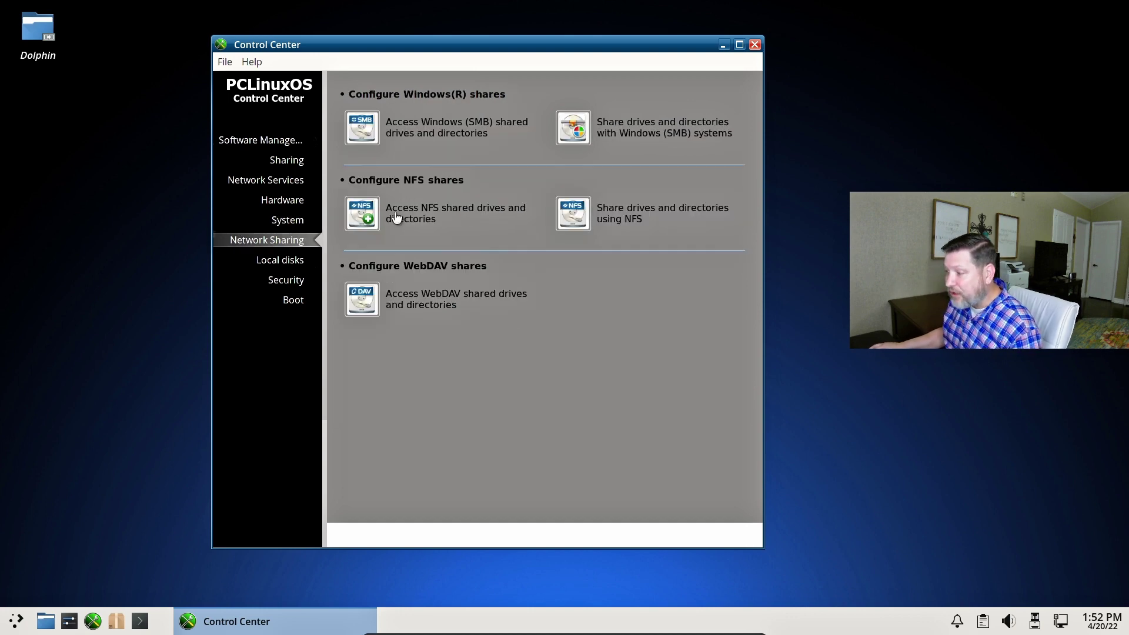
{"action": "left_click", "coordinate": [303, 261]}
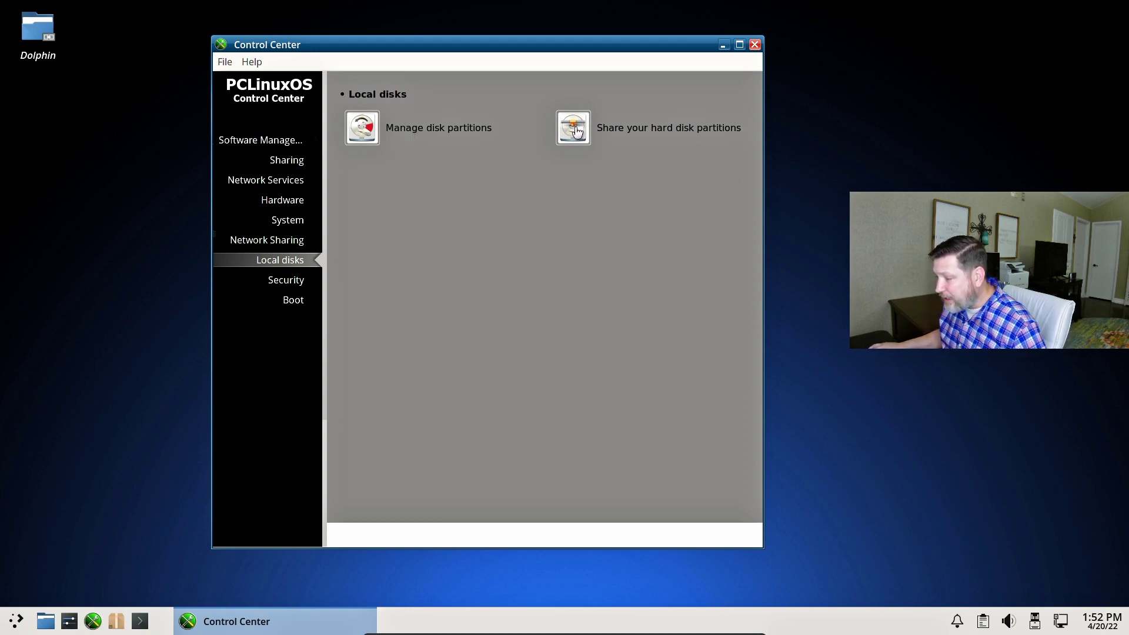
{"action": "left_click", "coordinate": [299, 280]}
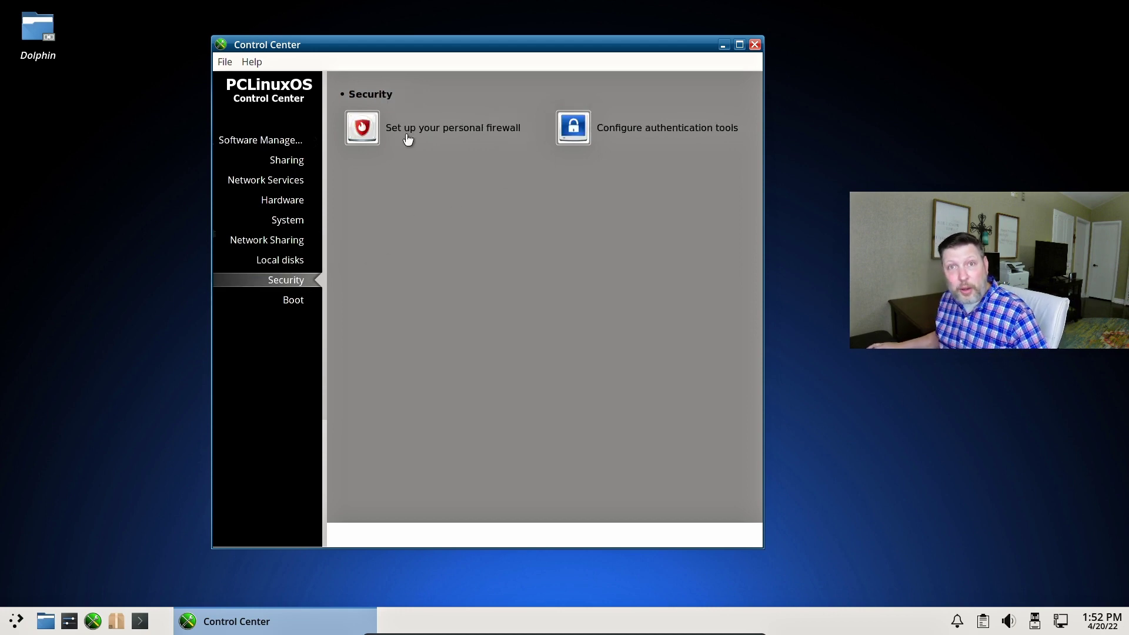
{"action": "left_click", "coordinate": [291, 301]}
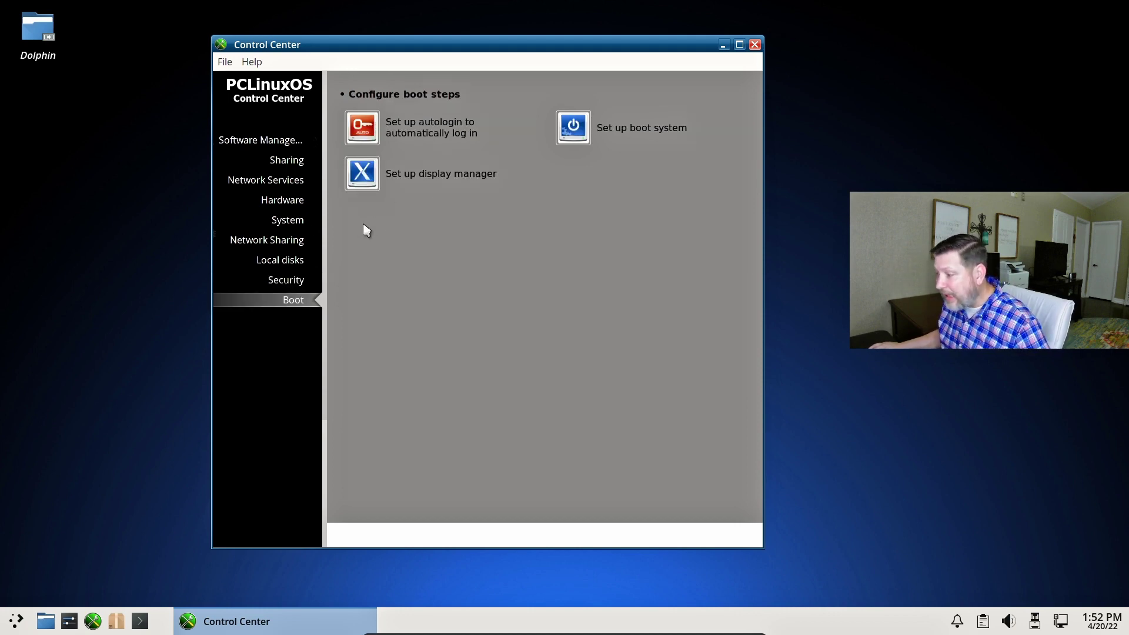
{"action": "left_click", "coordinate": [754, 45]}
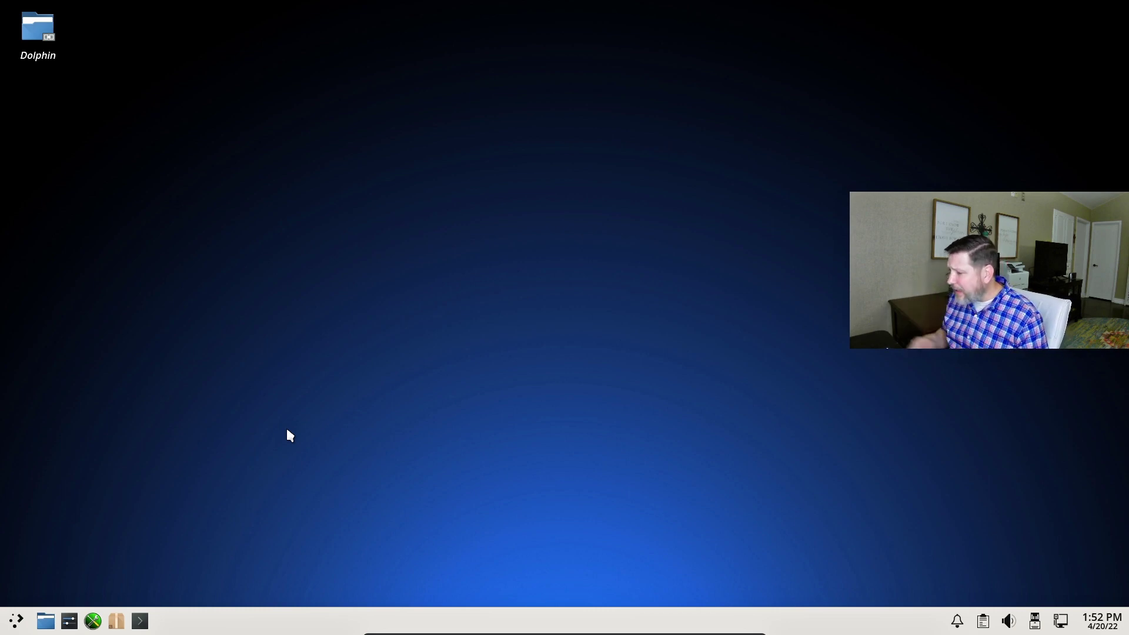
Step: Open Configure Desktop and Wallpaper from the desktop menu, then glance at the launcher's Sound submenu
{"action": "right_click", "coordinate": [350, 120]}
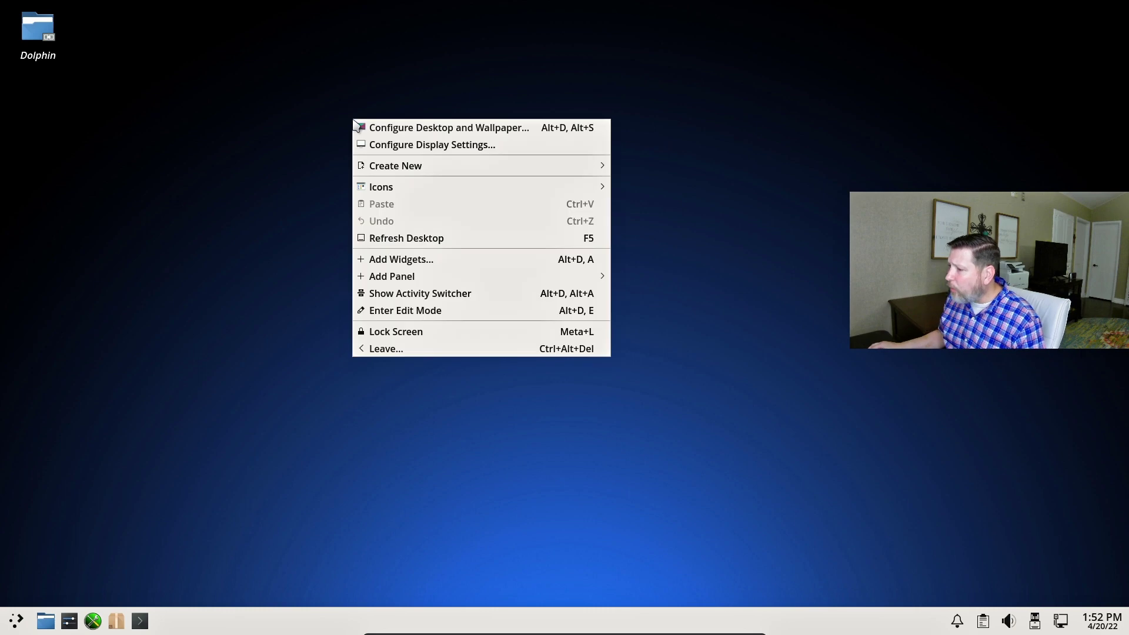
{"action": "left_click", "coordinate": [410, 130]}
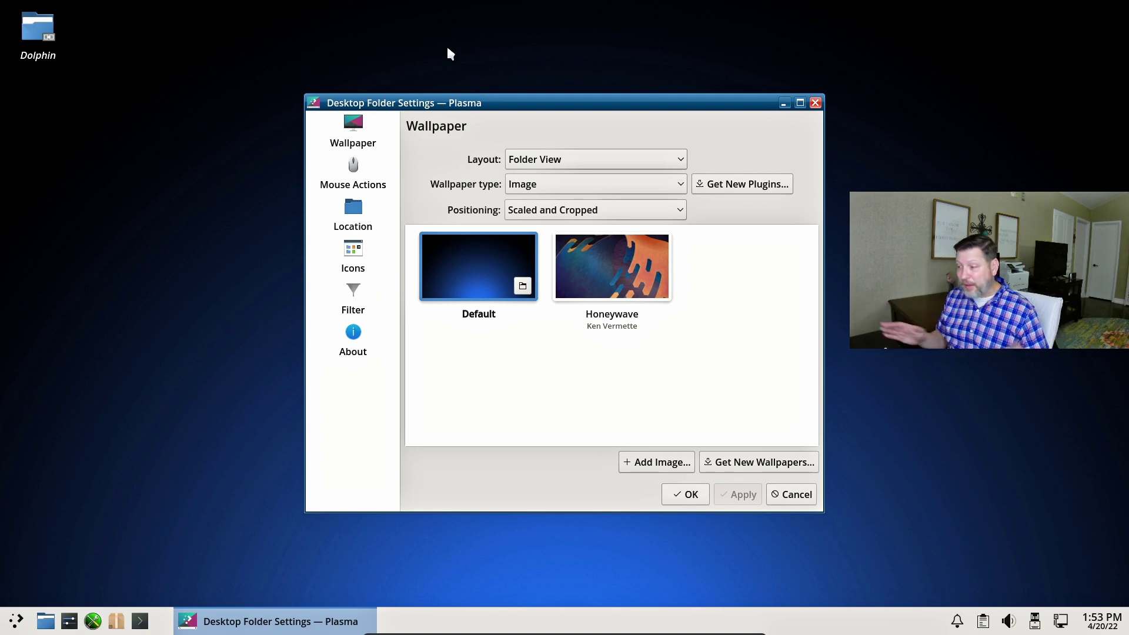
{"action": "left_click", "coordinate": [16, 621]}
{"action": "mouse_move", "coordinate": [57, 546]}
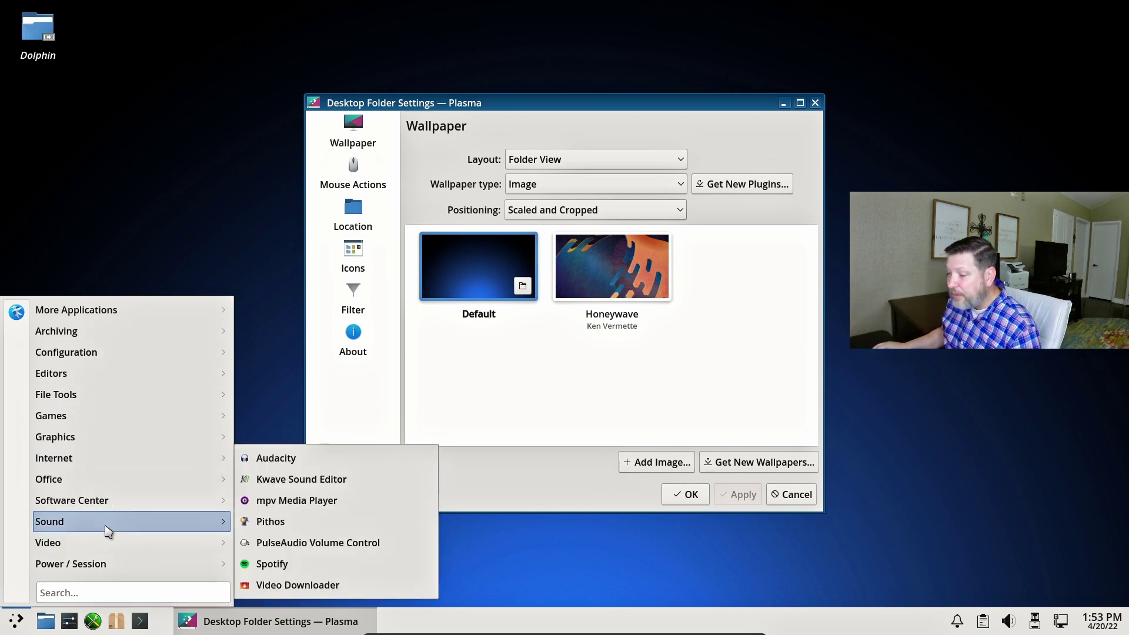
Step: Reopen the launcher and browse Archiving, Configuration, Editors, File Tools, Graphics, Internet and More Applications
{"action": "left_click", "coordinate": [14, 622]}
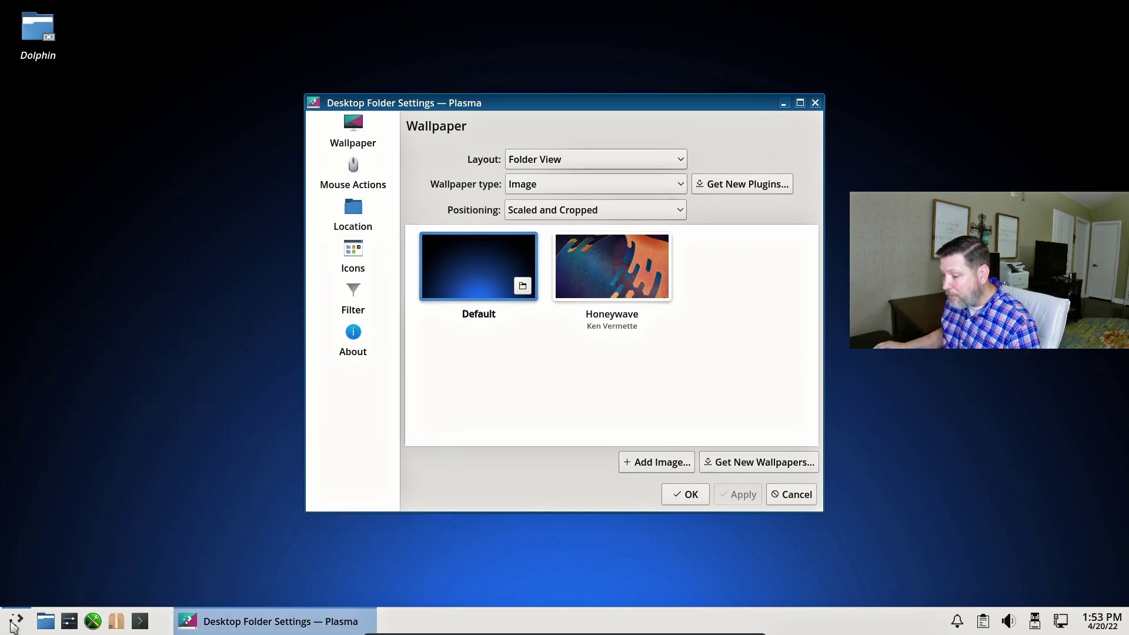
{"action": "left_click", "coordinate": [13, 625]}
{"action": "mouse_move", "coordinate": [89, 332]}
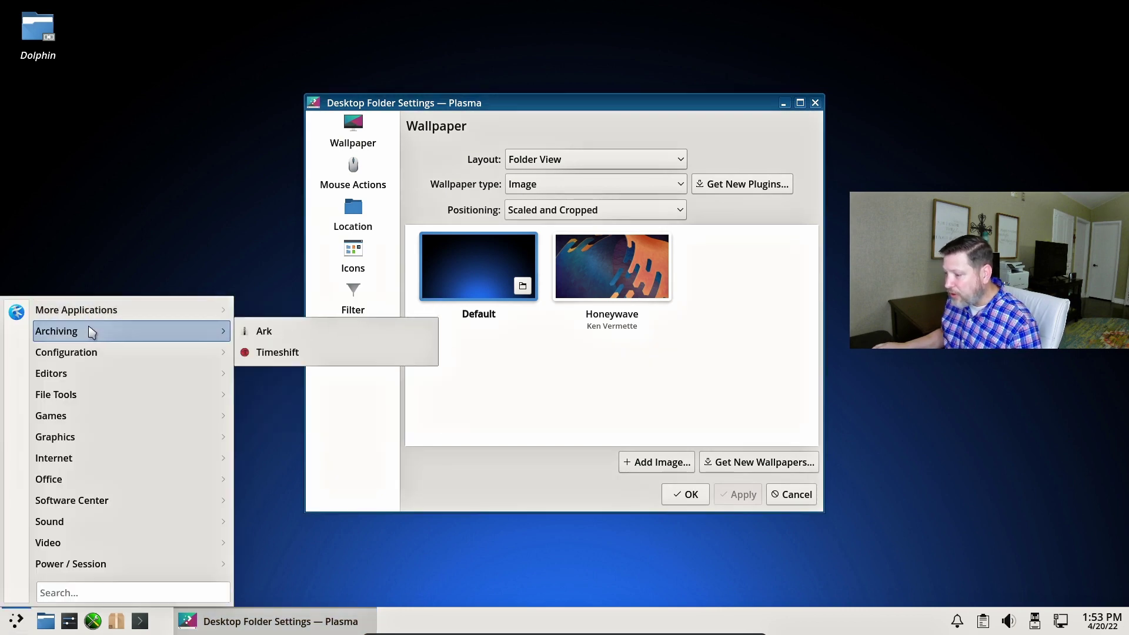
{"action": "mouse_move", "coordinate": [90, 352]}
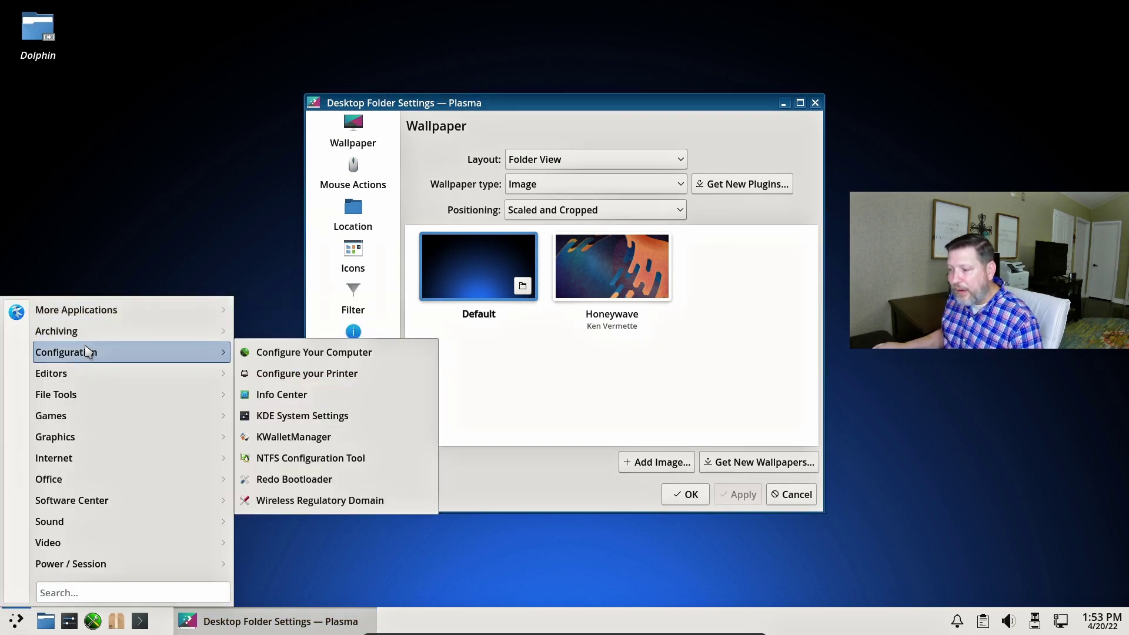
{"action": "mouse_move", "coordinate": [86, 373]}
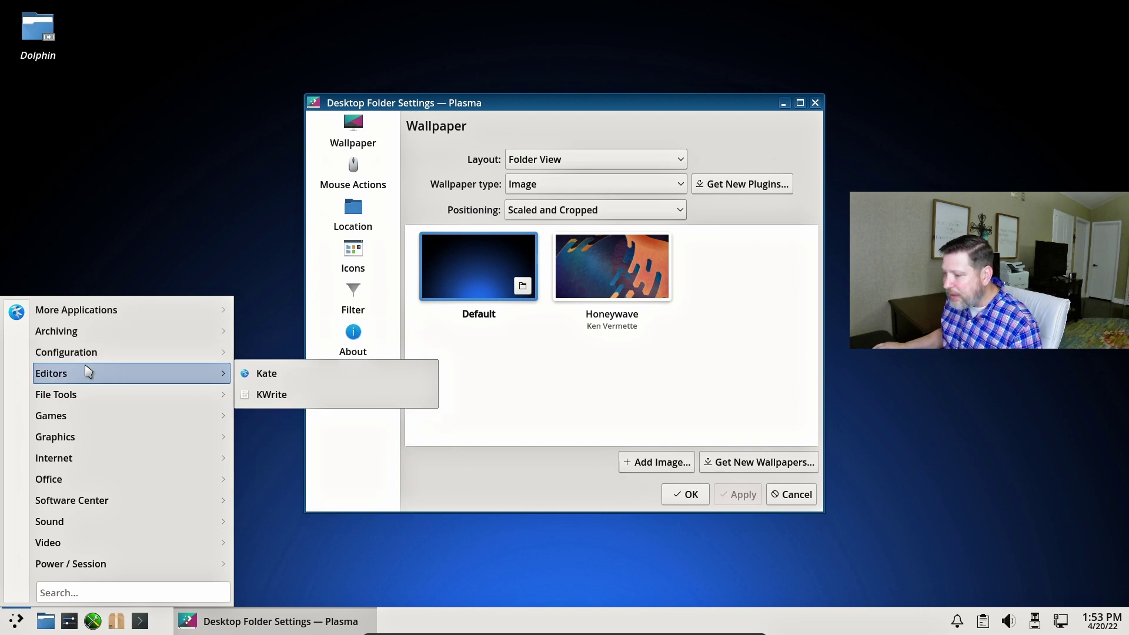
{"action": "mouse_move", "coordinate": [87, 394]}
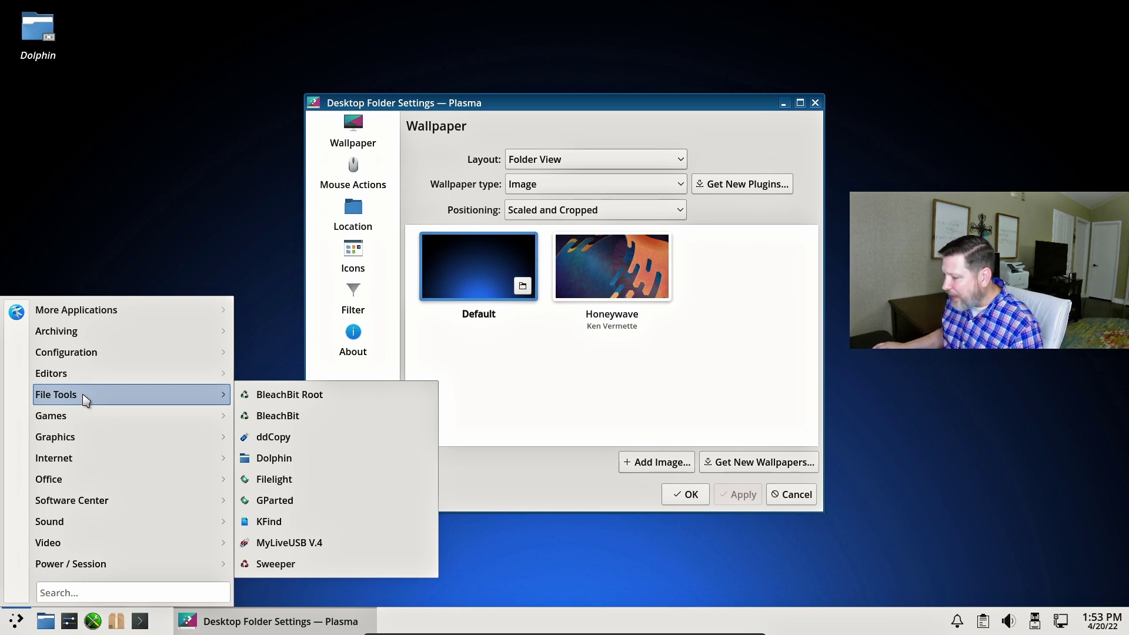
{"action": "mouse_move", "coordinate": [188, 381]}
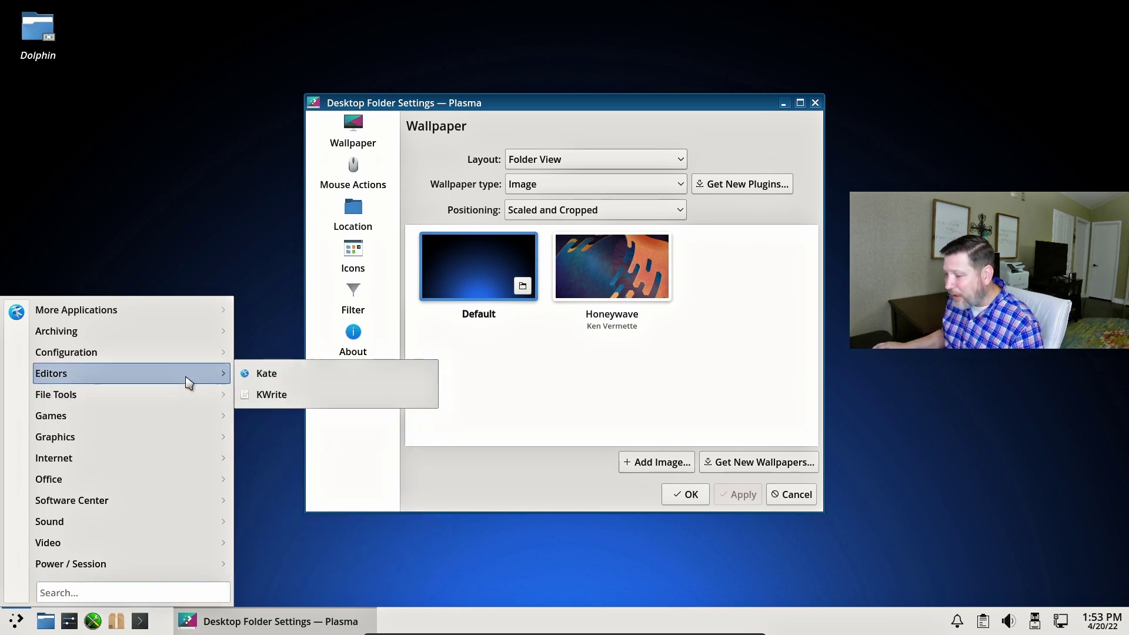
{"action": "mouse_move", "coordinate": [199, 441]}
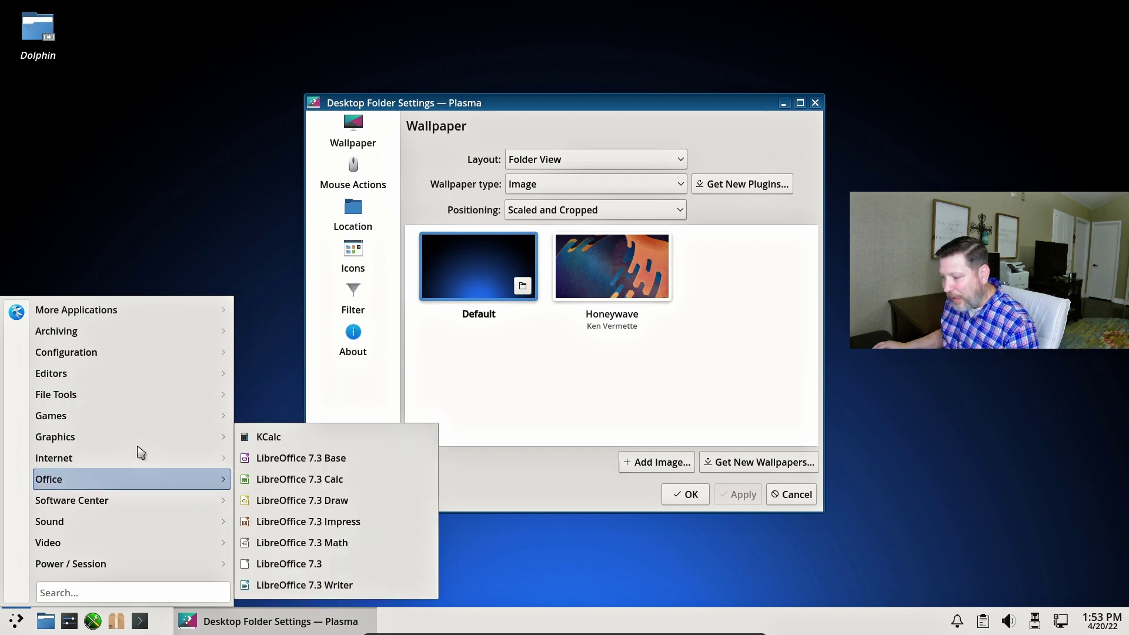
Step: Launch Konsole from More Applications and run neofetch
{"action": "mouse_move", "coordinate": [127, 436]}
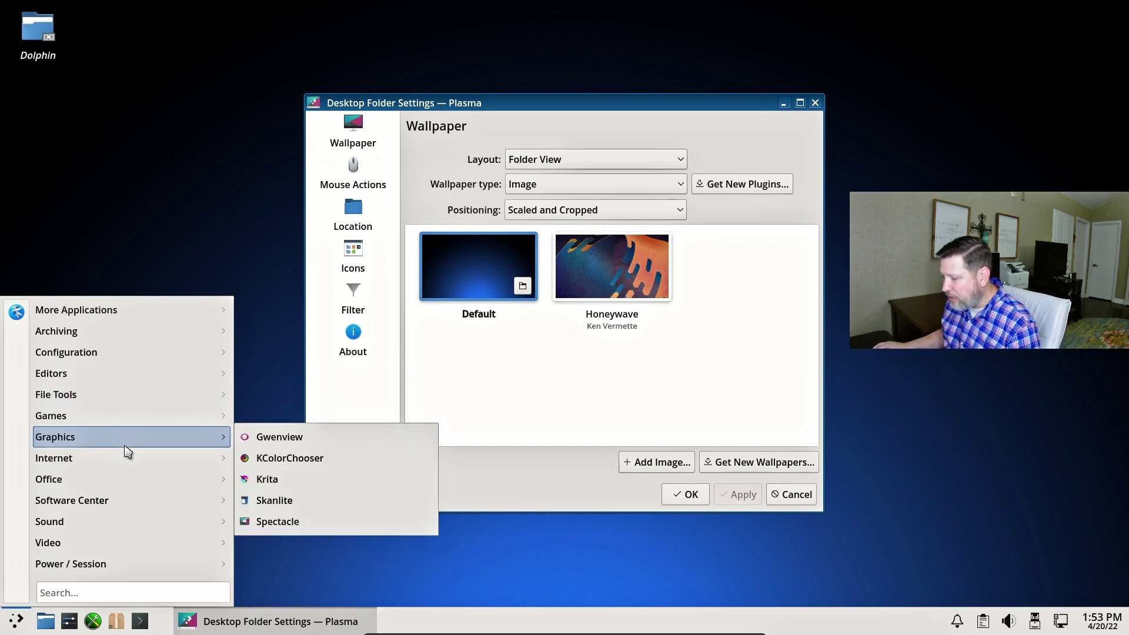
{"action": "mouse_move", "coordinate": [129, 461]}
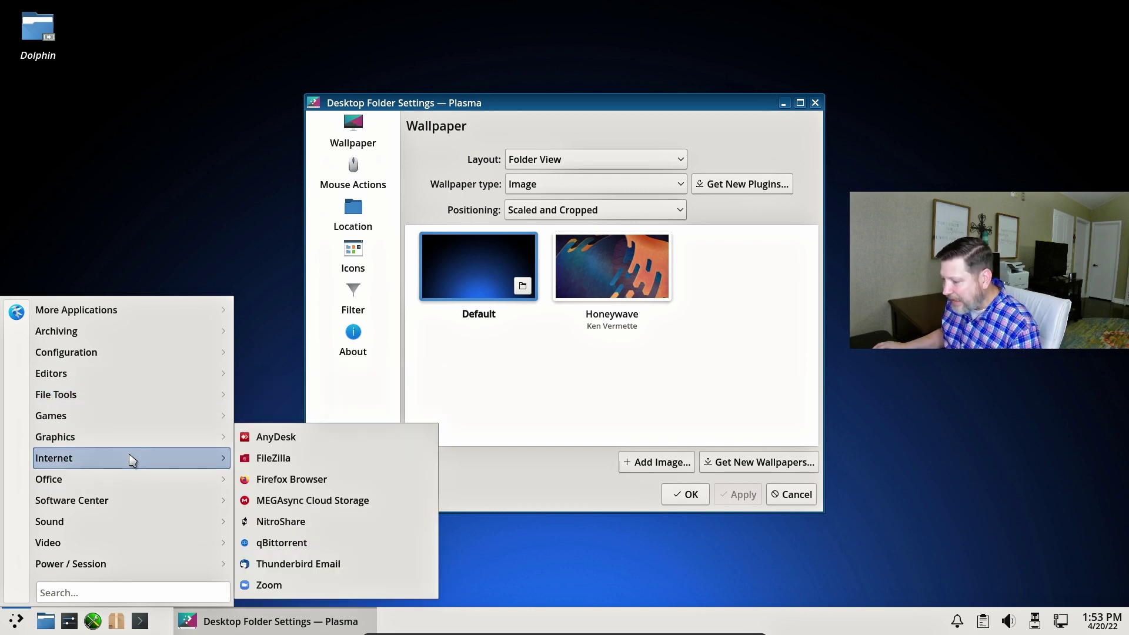
{"action": "mouse_move", "coordinate": [176, 309]}
{"action": "left_click", "coordinate": [293, 352]}
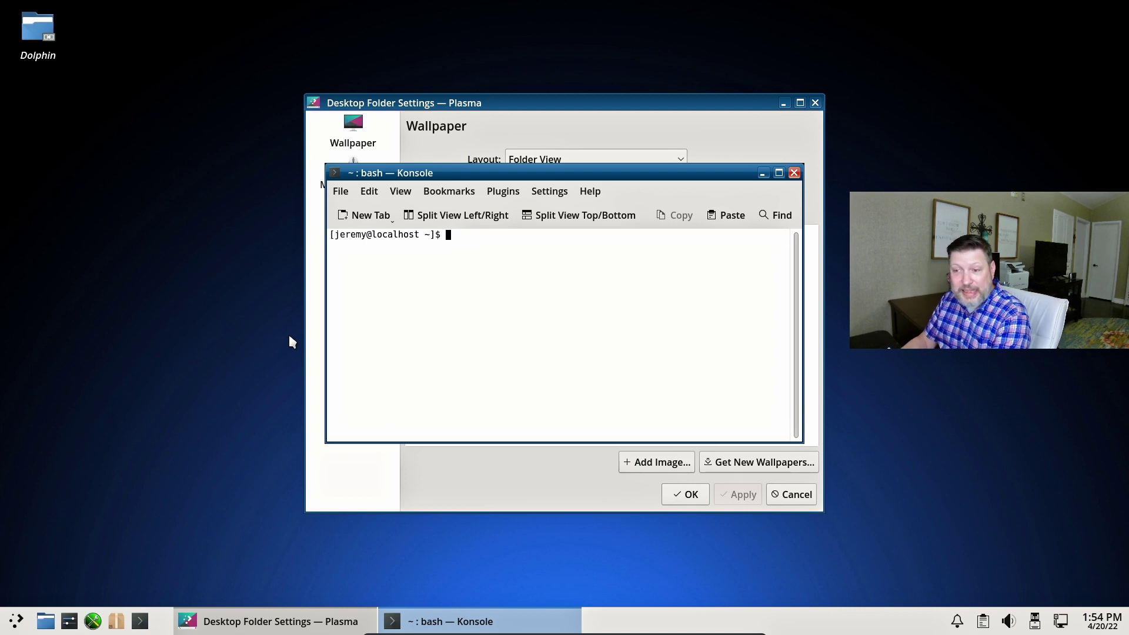
{"action": "type", "text": "neofetch"}
{"action": "key", "text": "Return"}
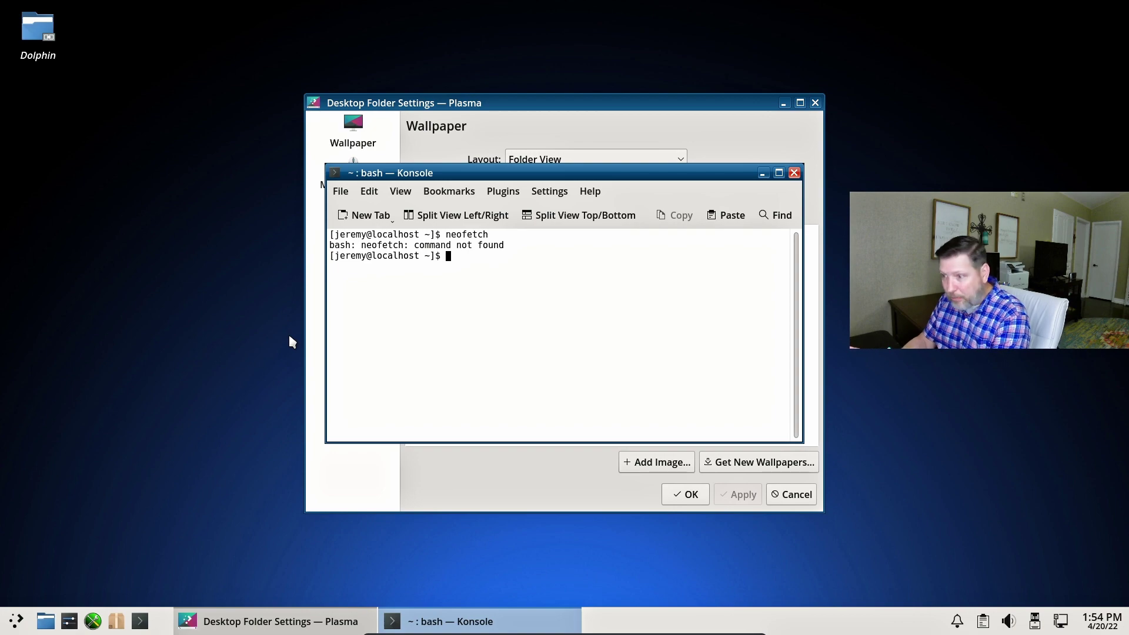
Step: Run top in a maximized terminal, then close the Konsole window
{"action": "type", "text": "top"}
{"action": "key", "text": "Return"}
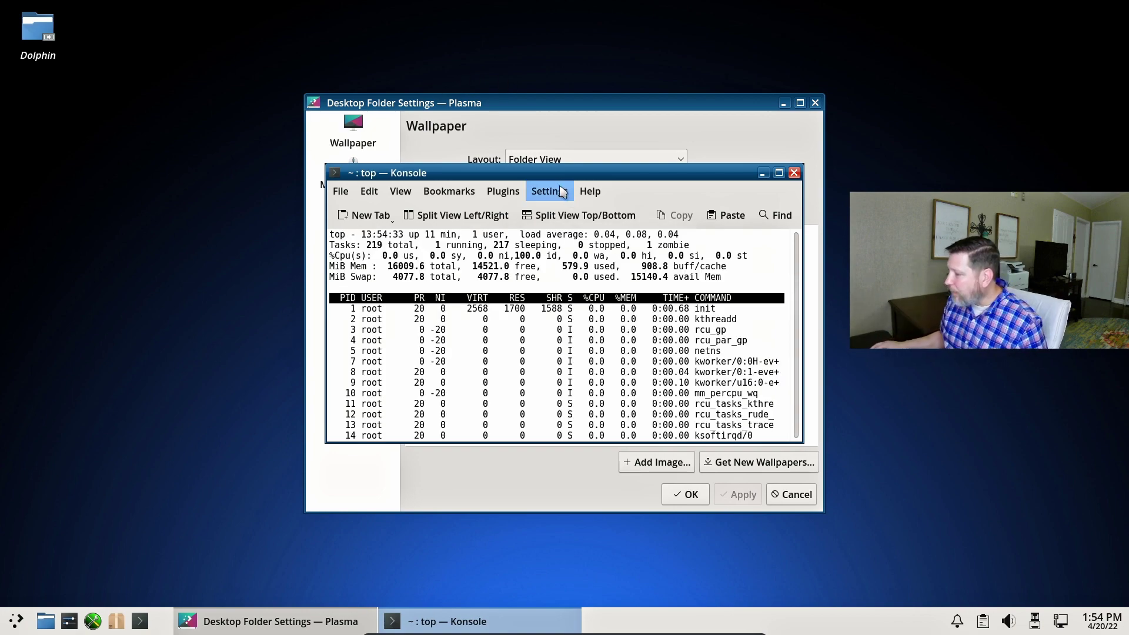
{"action": "left_click_drag", "start_coordinate": [552, 168], "coordinate": [313, 104]}
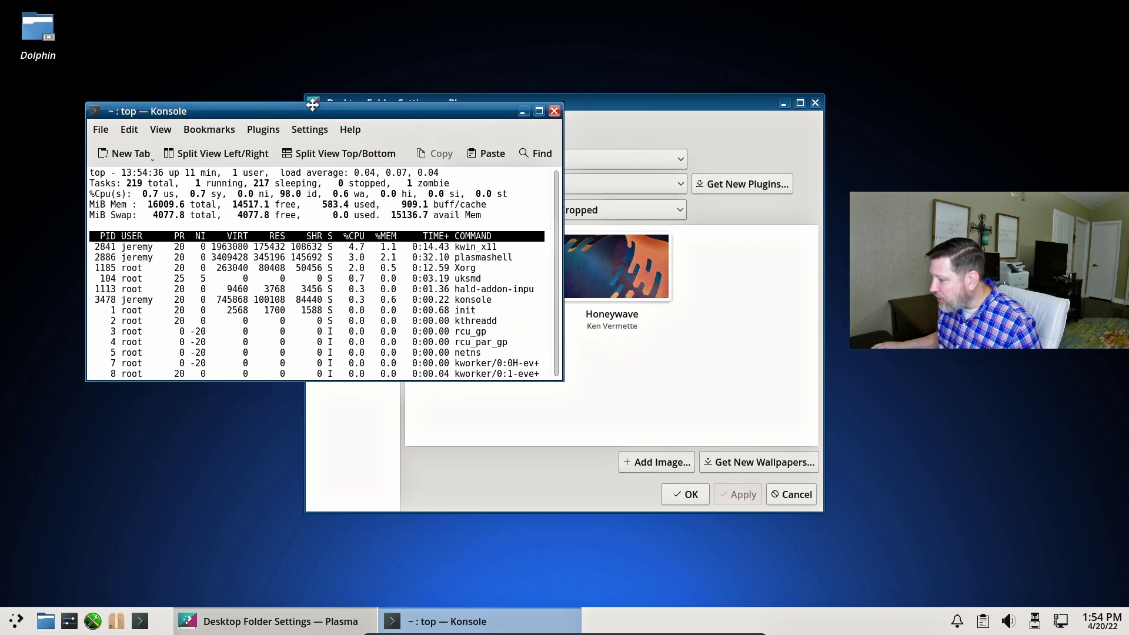
{"action": "left_click", "coordinate": [538, 110]}
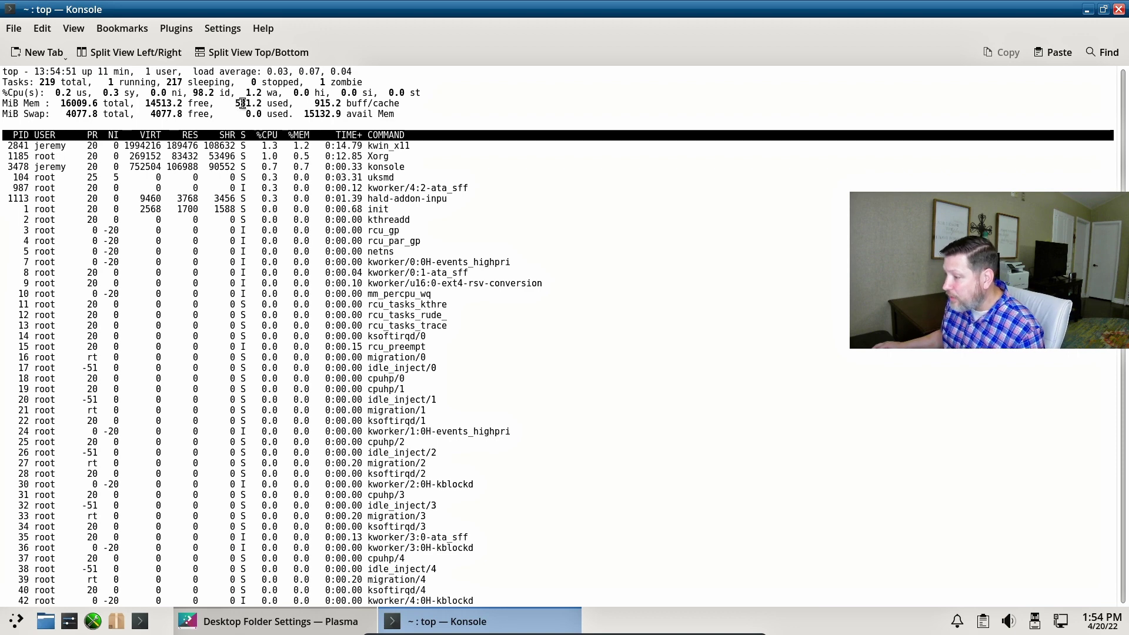
{"action": "left_click", "coordinate": [1119, 10]}
Step: Close the terminal and Desktop Folder Settings, then show the launcher's Archiving apps, Ark and Timeshift
{"action": "left_click", "coordinate": [537, 389]}
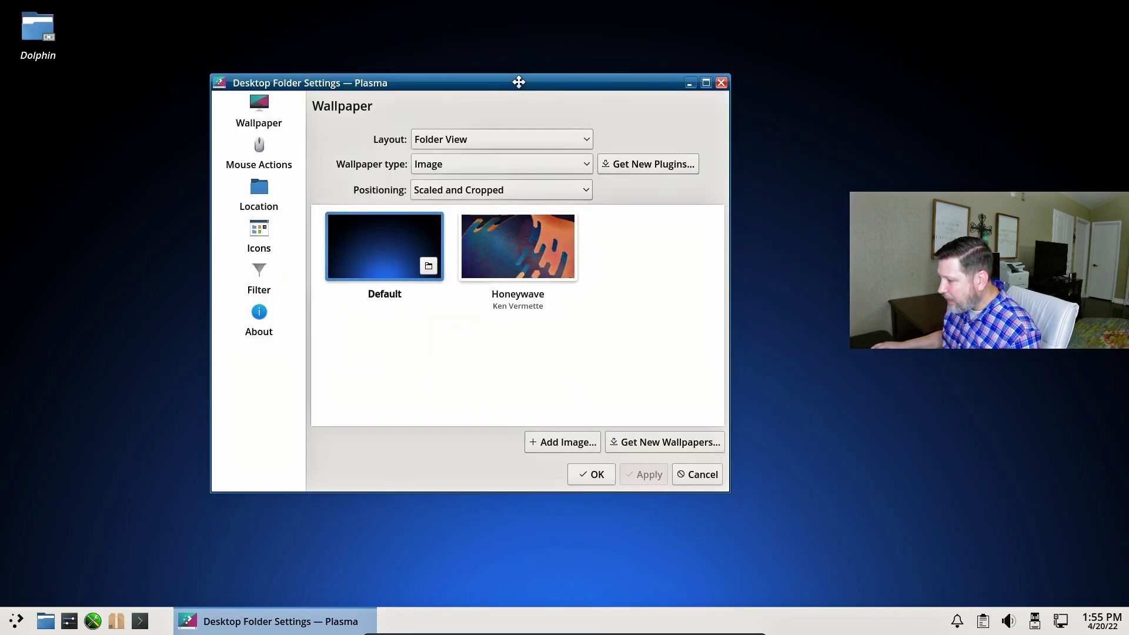
{"action": "key", "text": "Escape"}
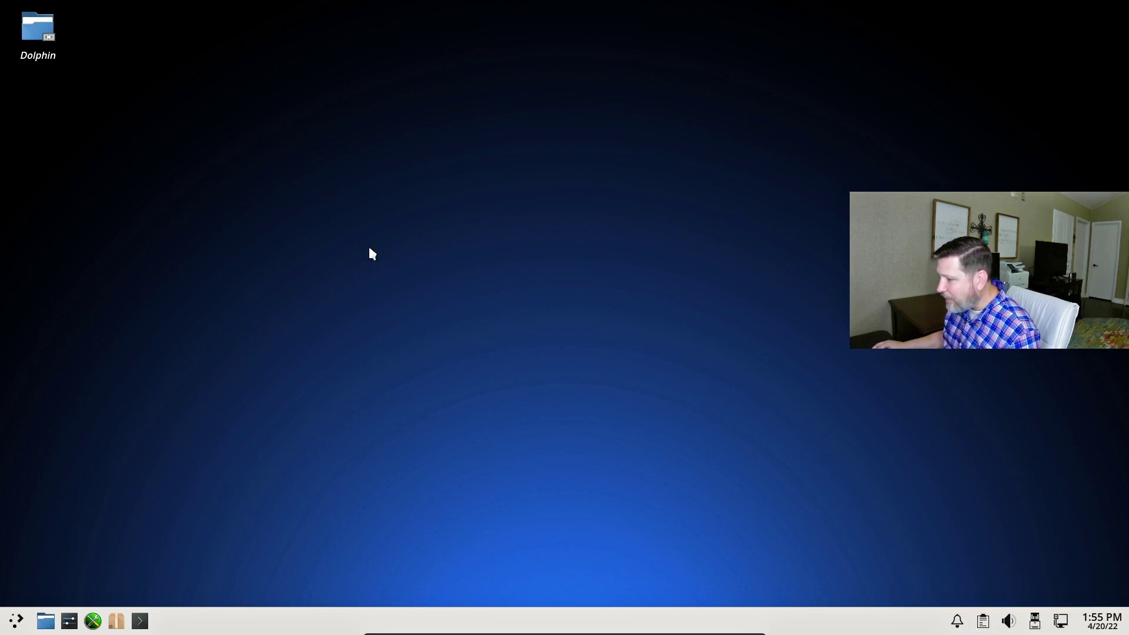
{"action": "left_click", "coordinate": [21, 620]}
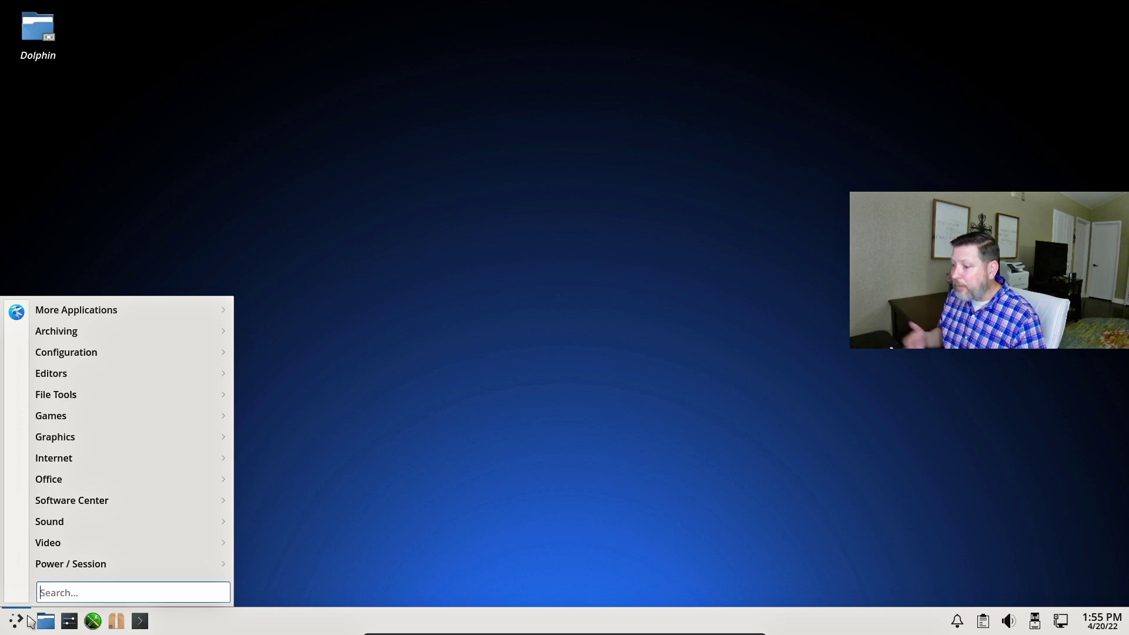
{"action": "mouse_move", "coordinate": [73, 482]}
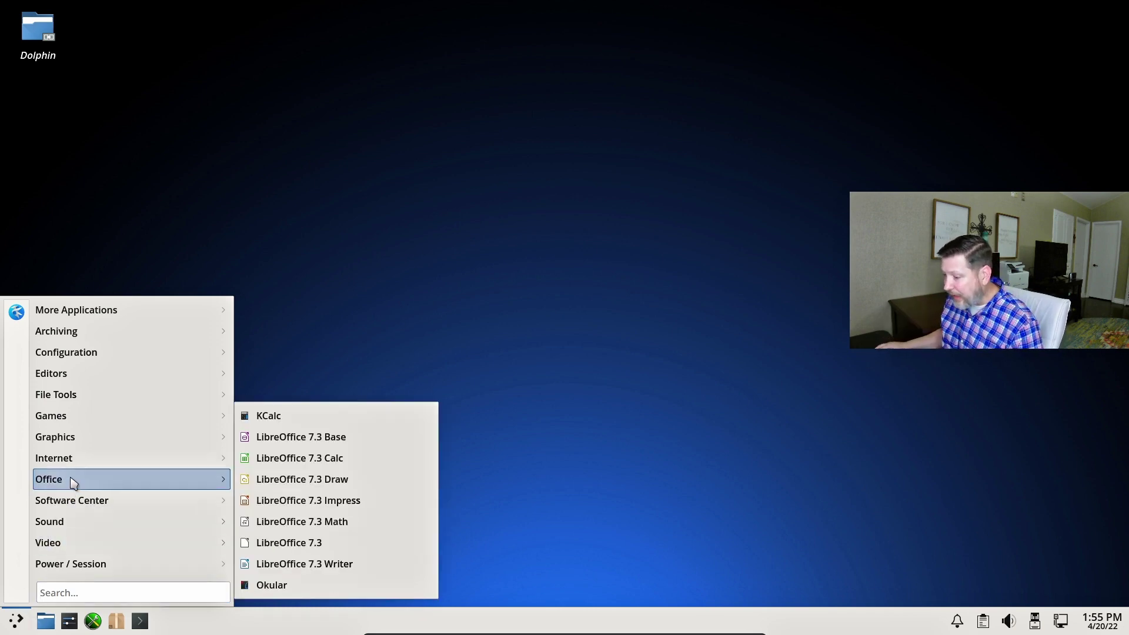
{"action": "mouse_move", "coordinate": [194, 331]}
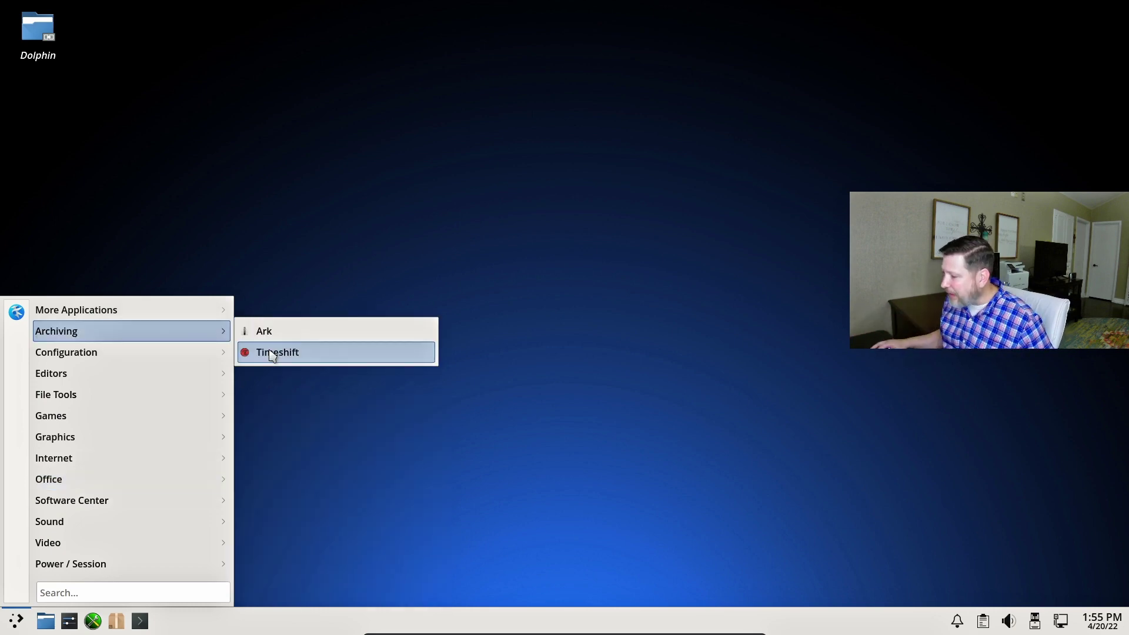
Step: Launch Timeshift, dismiss its device-unavailable prompt to close it, then briefly open and close Dolphin
{"action": "left_click", "coordinate": [271, 354]}
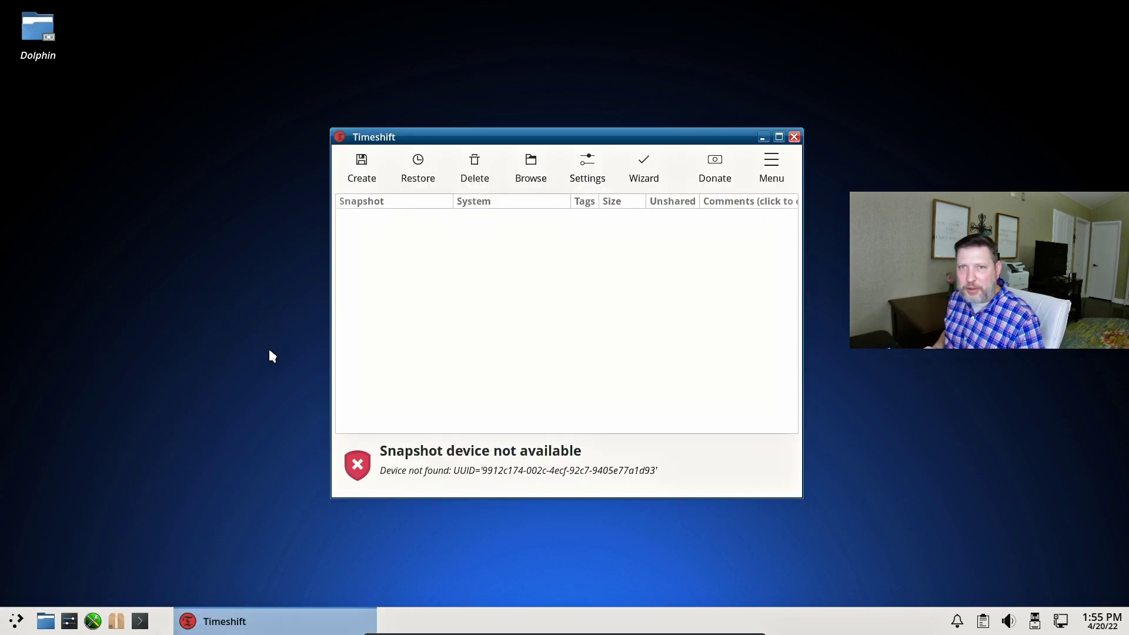
{"action": "left_click_drag", "start_coordinate": [471, 137], "coordinate": [415, 108]}
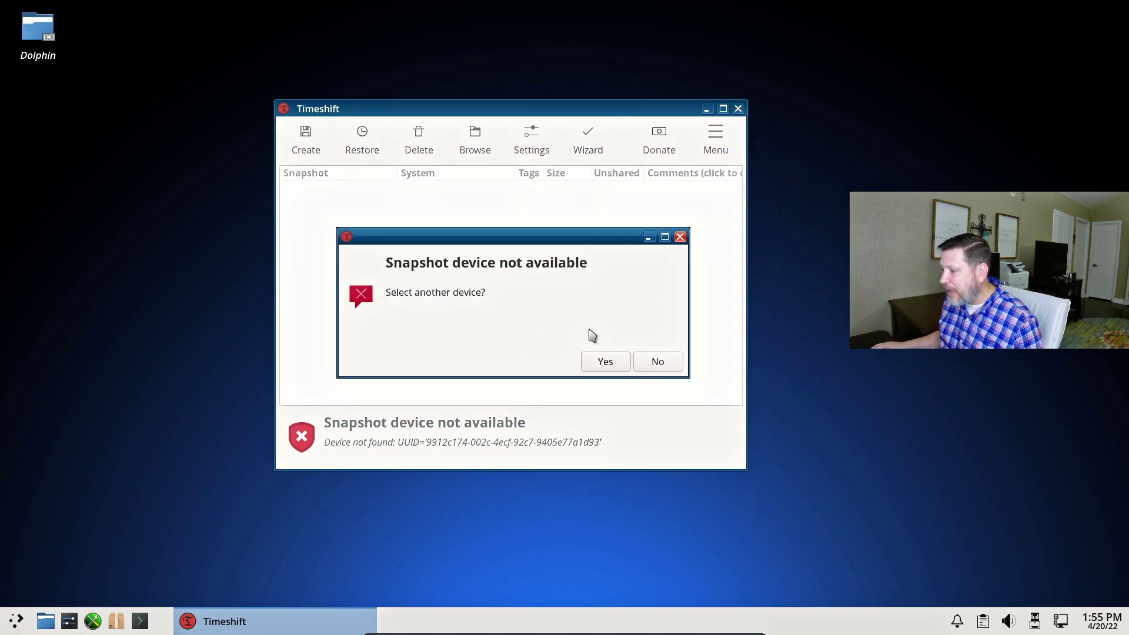
{"action": "left_click", "coordinate": [599, 363]}
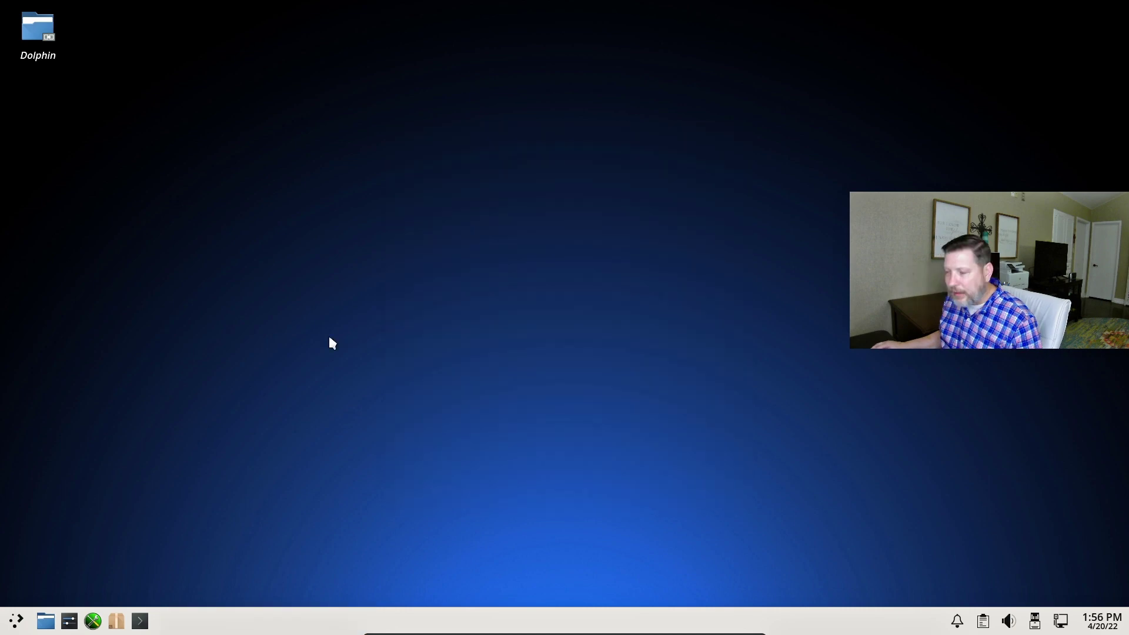
{"action": "double_click", "coordinate": [39, 36]}
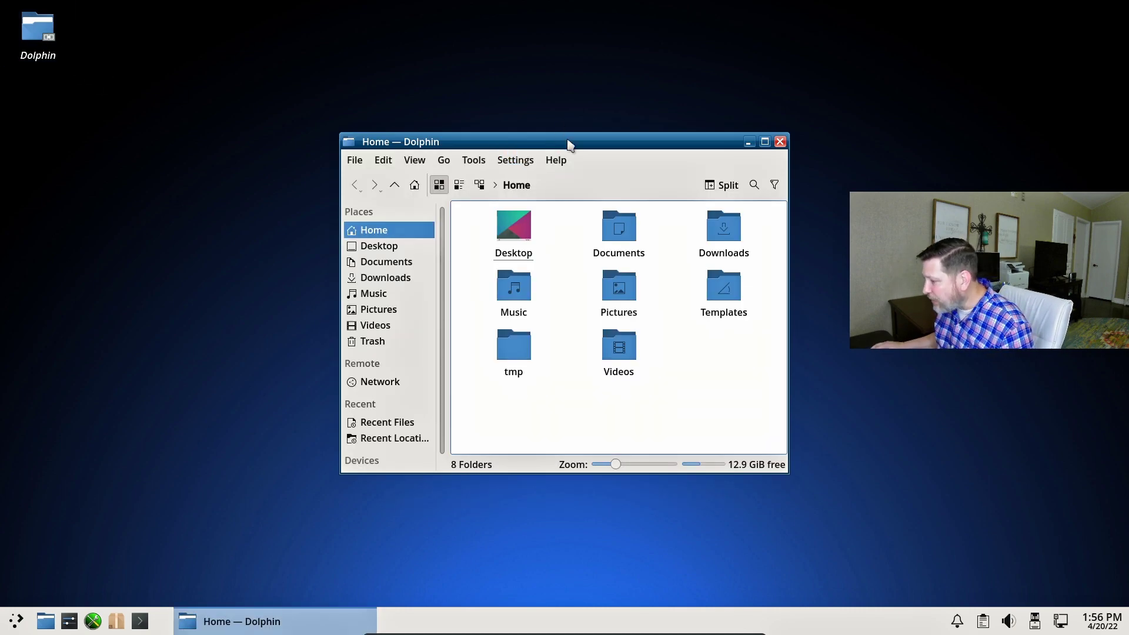
{"action": "key", "text": "alt+F4"}
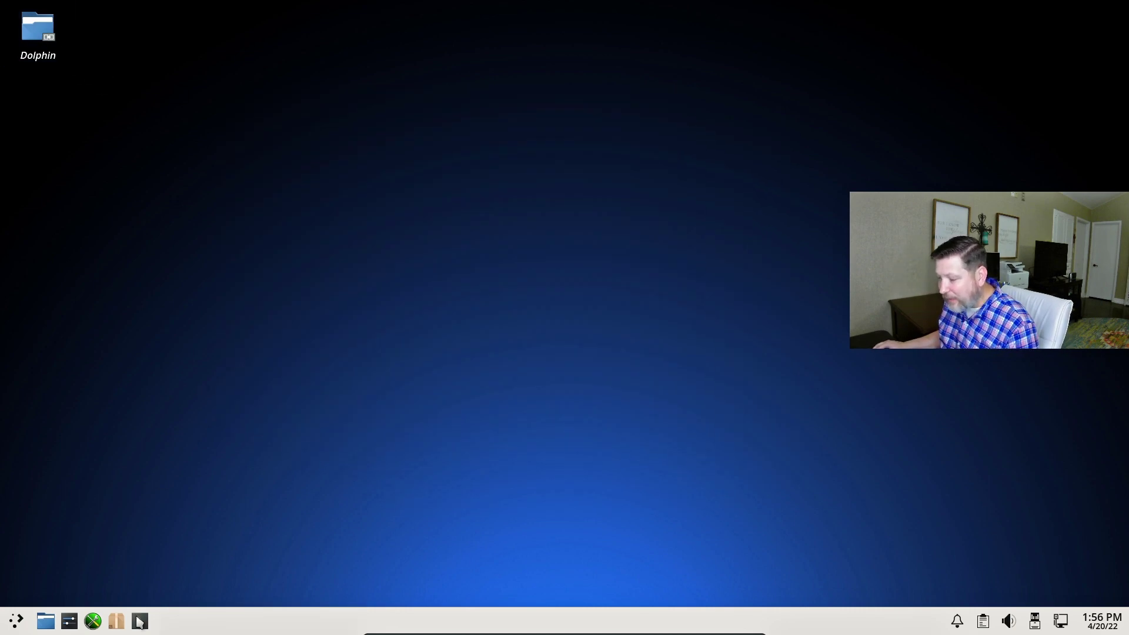
Step: Search downloadable global themes for 'windows xp' and apply the Se7en Aero theme
{"action": "left_click", "coordinate": [69, 621]}
{"action": "left_click", "coordinate": [281, 89]}
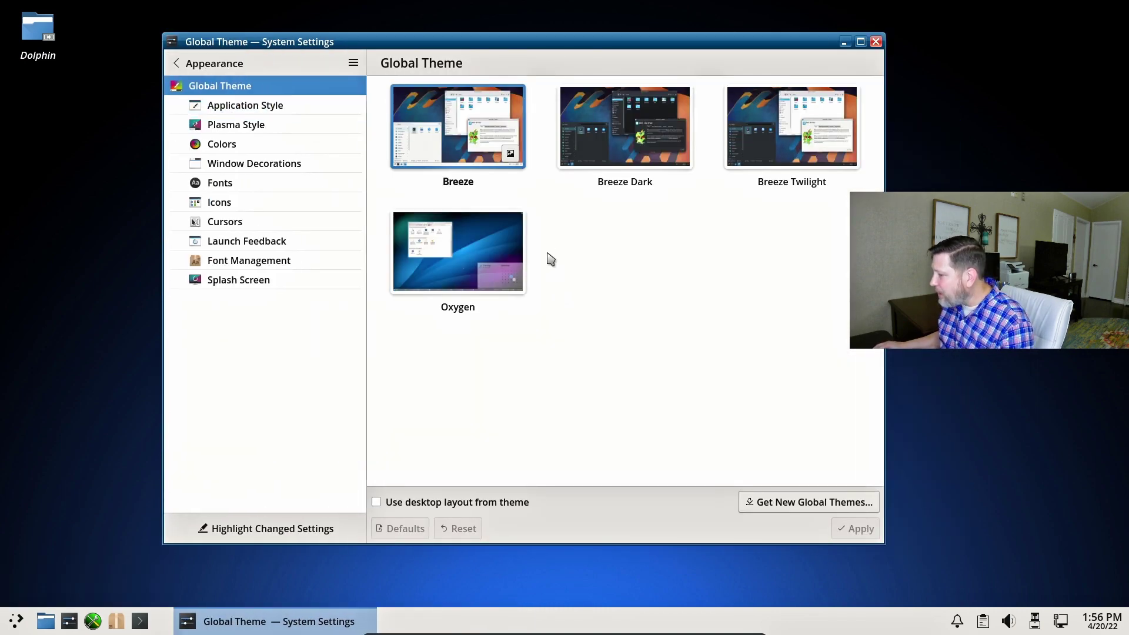
{"action": "left_click", "coordinate": [789, 500]}
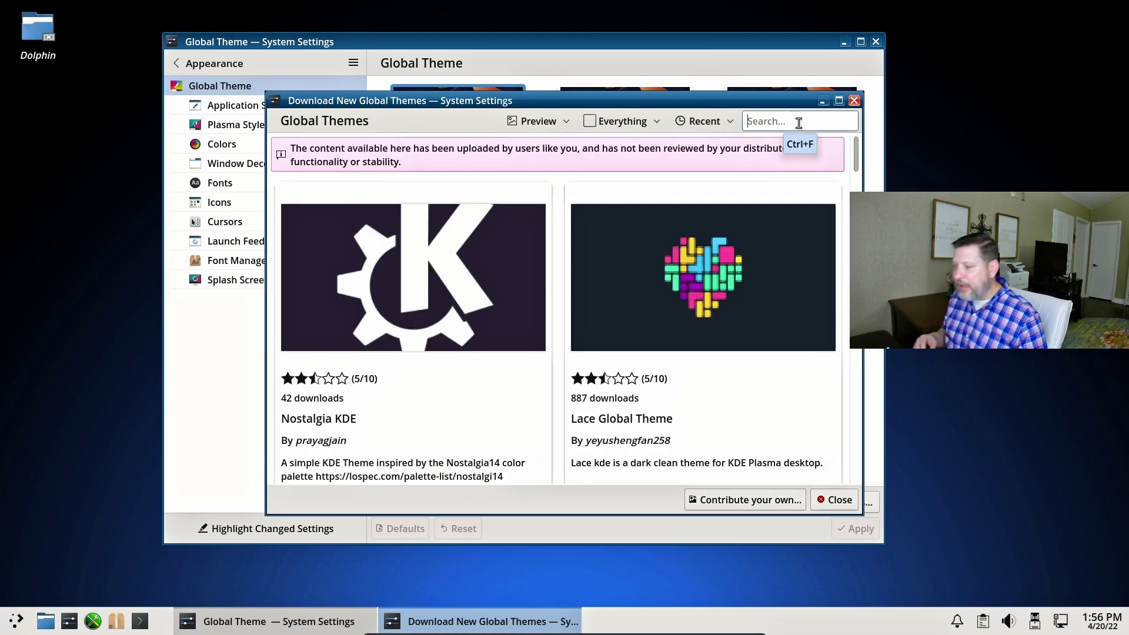
{"action": "type", "text": "windows xp"}
{"action": "scroll", "coordinate": [847, 266], "scroll_direction": "down", "scroll_amount": 10}
{"action": "scroll", "coordinate": [846, 266], "scroll_direction": "down", "scroll_amount": 10}
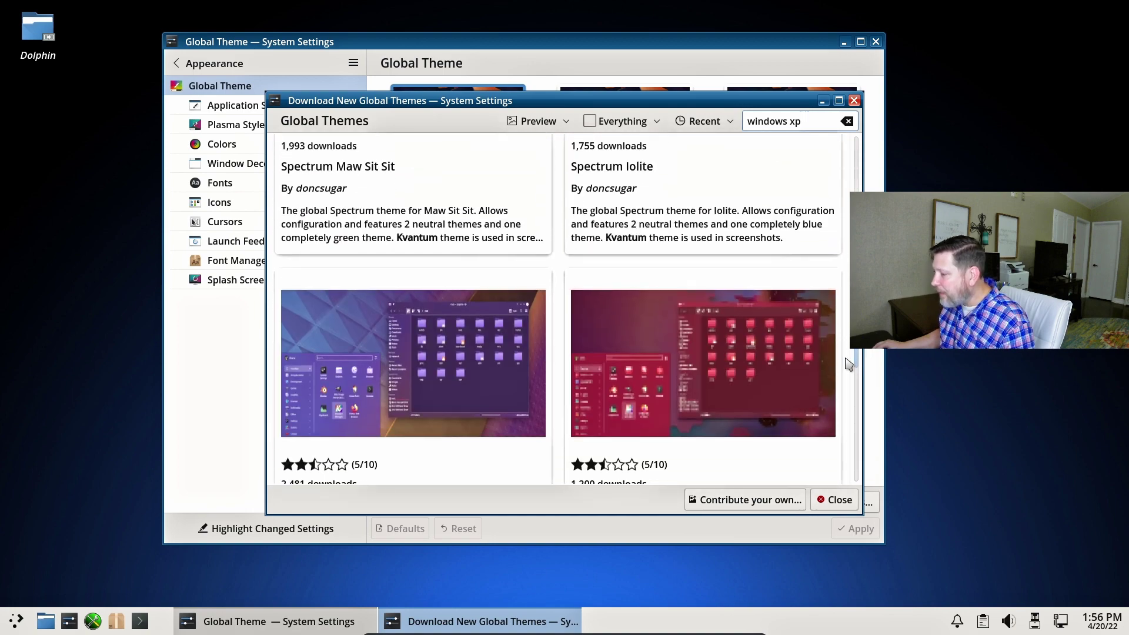
{"action": "scroll", "coordinate": [847, 404], "scroll_direction": "down", "scroll_amount": 3}
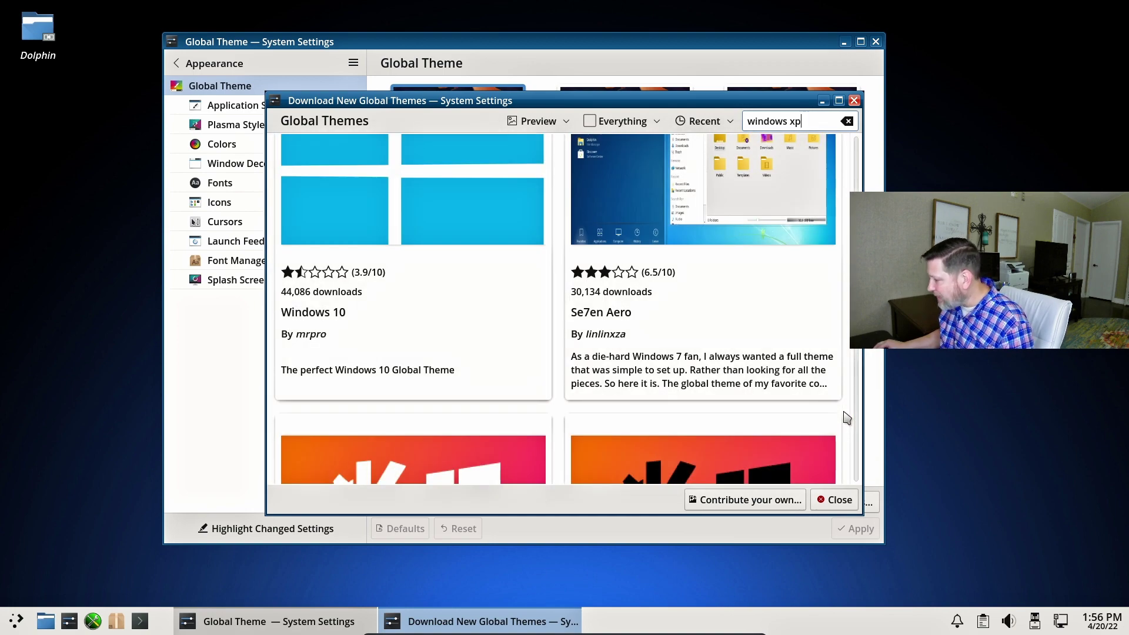
{"action": "scroll", "coordinate": [846, 418], "scroll_direction": "down", "scroll_amount": 5}
{"action": "scroll", "coordinate": [852, 348], "scroll_direction": "down", "scroll_amount": 2}
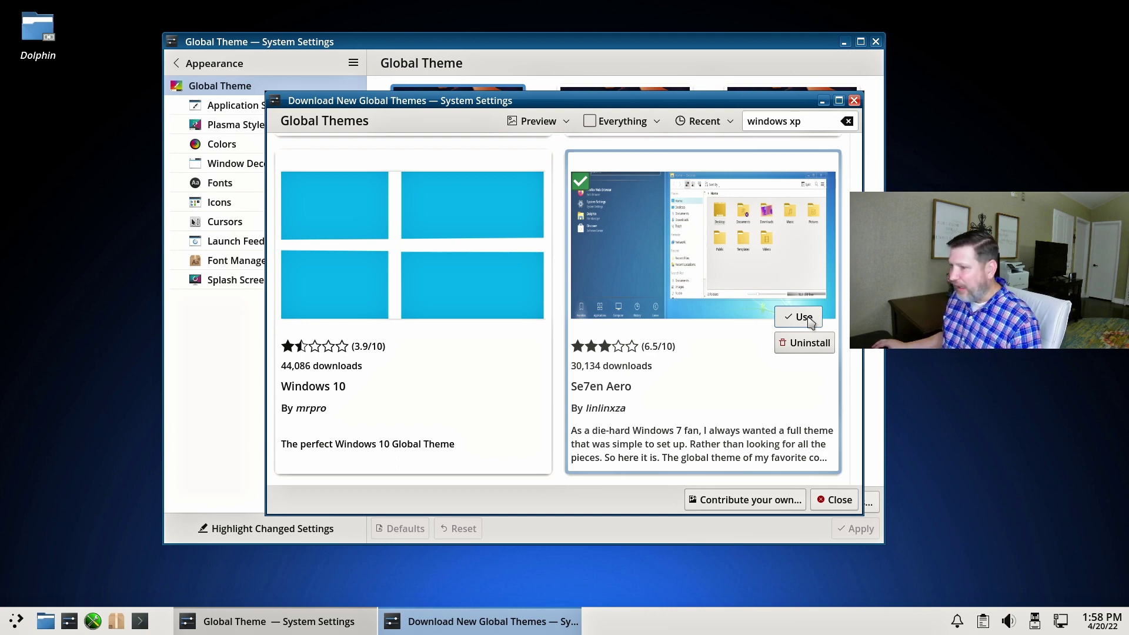
{"action": "left_click", "coordinate": [803, 317]}
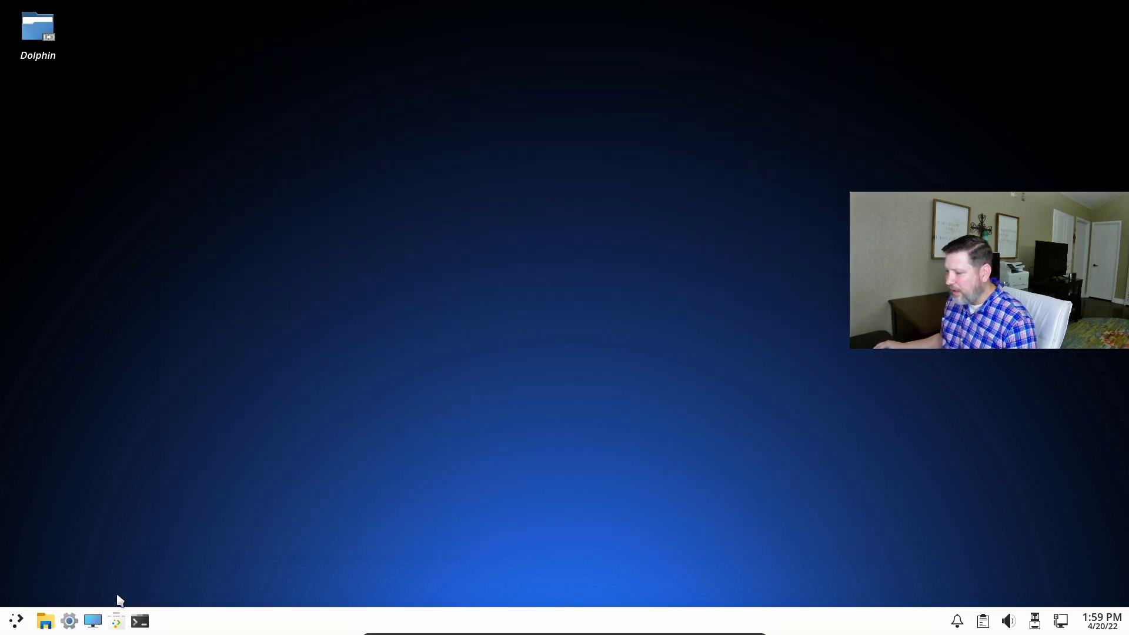
Step: Open and dismiss the desktop context menu twice, then pick the Dark theme in Quick Settings
{"action": "right_click", "coordinate": [514, 206]}
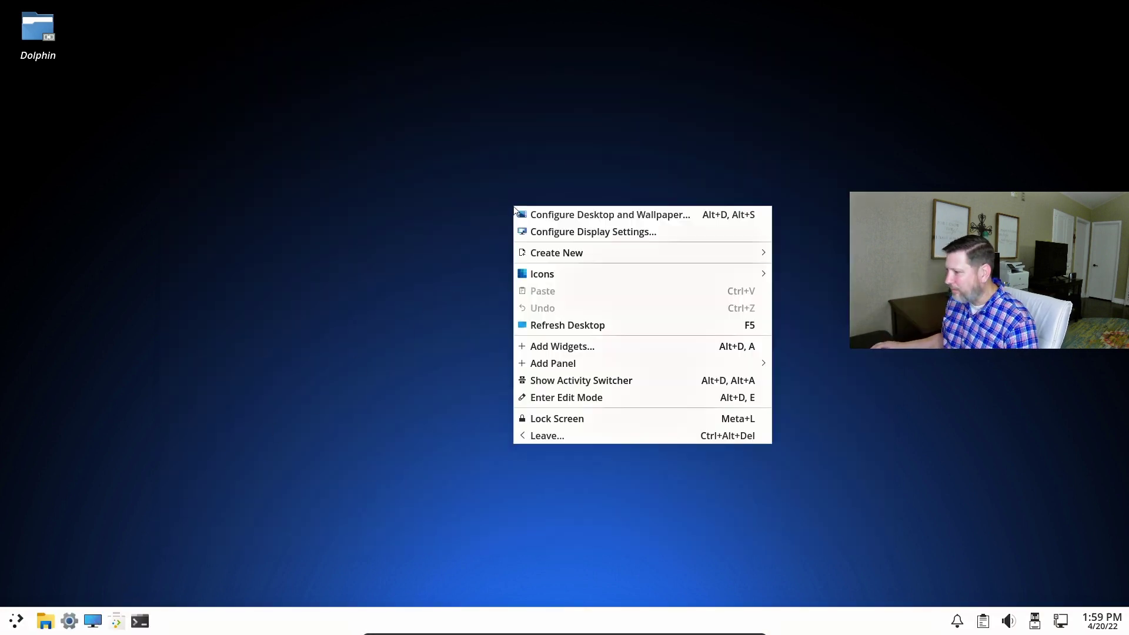
{"action": "left_click", "coordinate": [435, 246]}
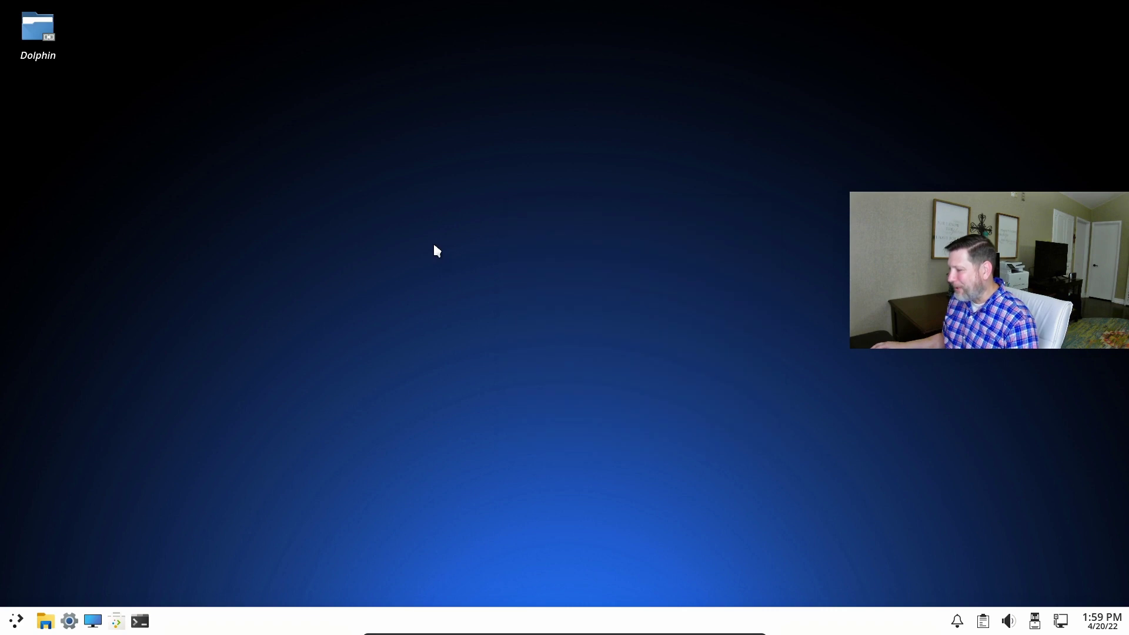
{"action": "right_click", "coordinate": [316, 182]}
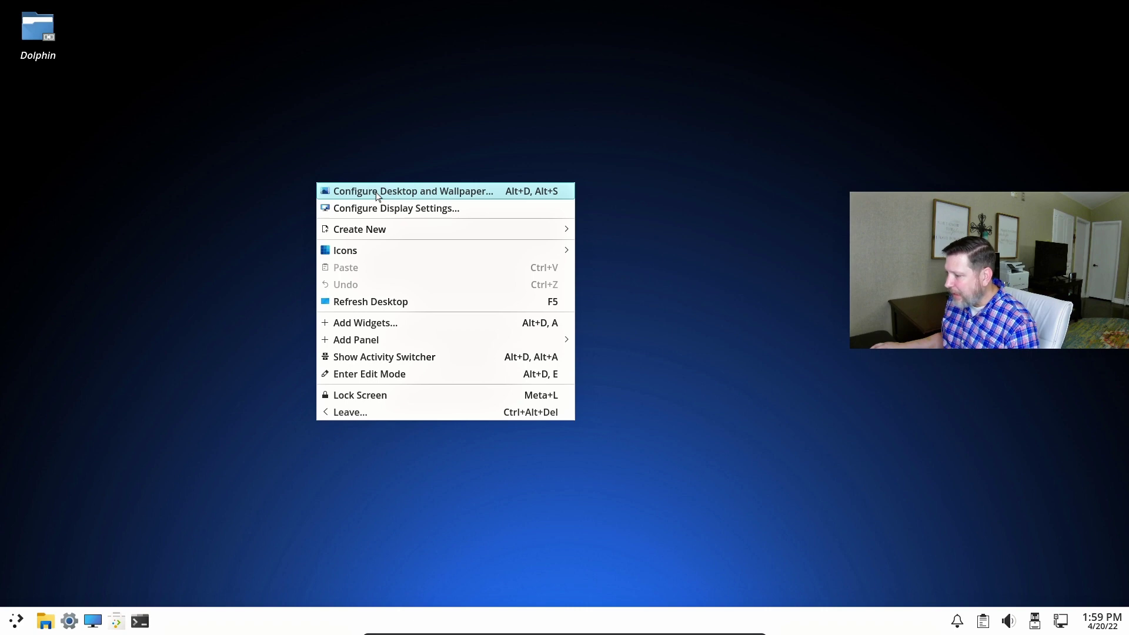
{"action": "left_click", "coordinate": [196, 234]}
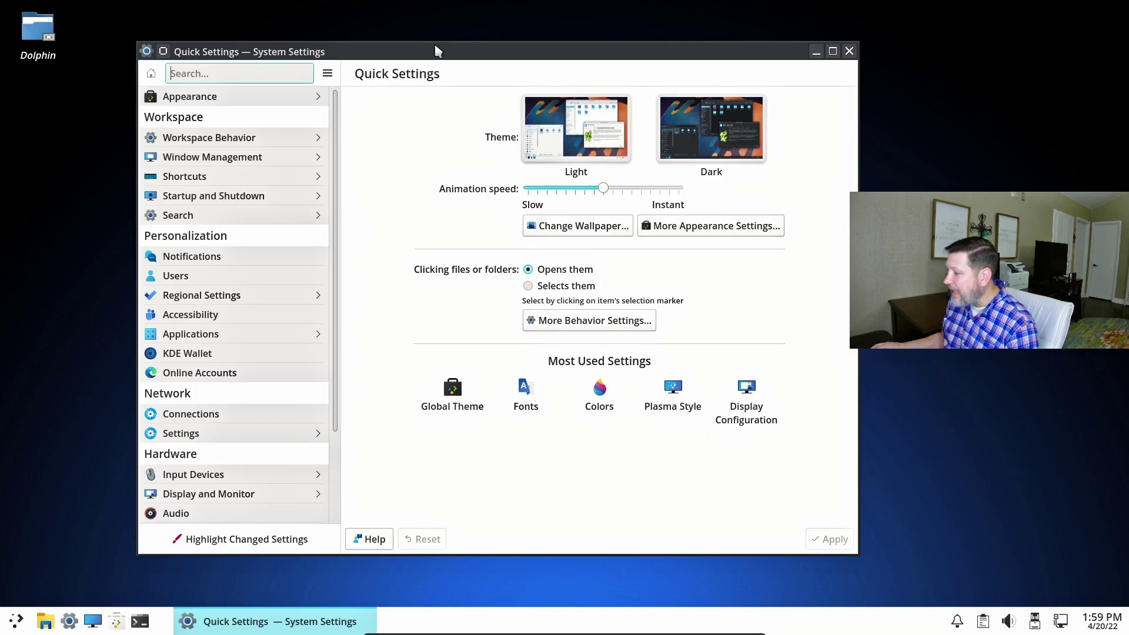
{"action": "left_click_drag", "start_coordinate": [442, 45], "coordinate": [466, 49]}
{"action": "left_click", "coordinate": [725, 122]}
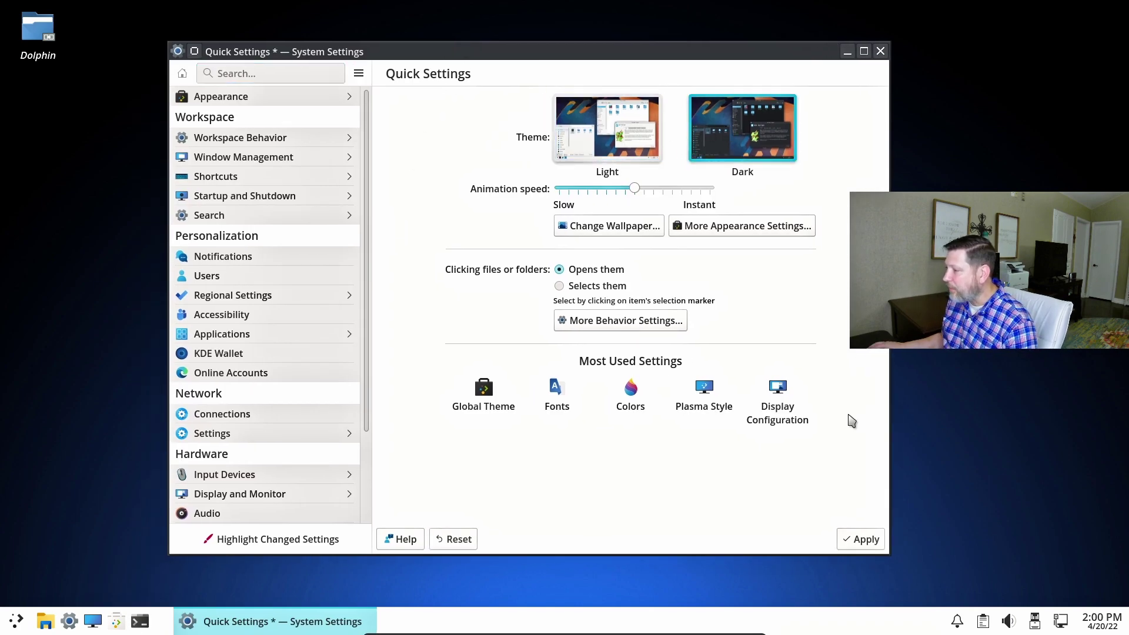
Step: Apply the Dark theme, then open the Get New Global Themes browser from Global Theme
{"action": "left_click", "coordinate": [862, 539]}
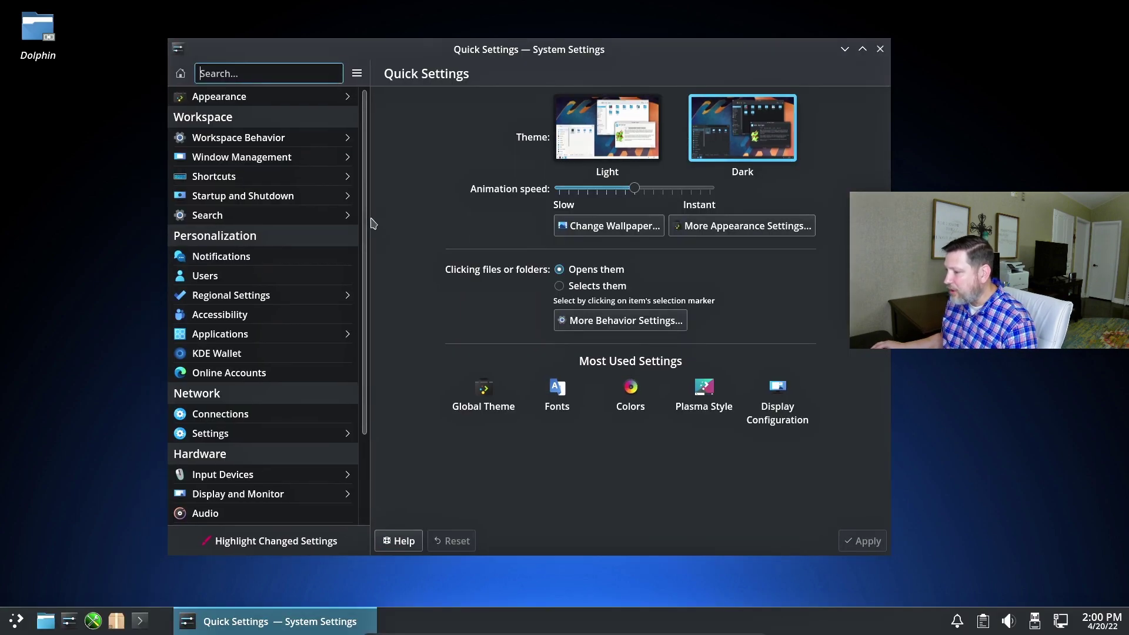
{"action": "left_click", "coordinate": [263, 94]}
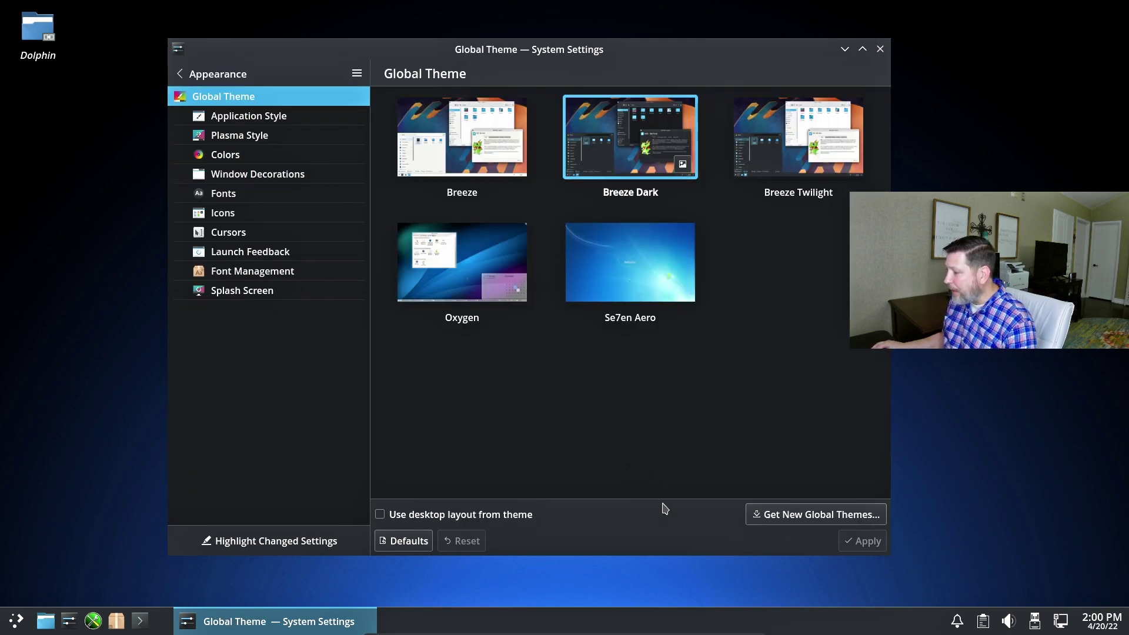
{"action": "left_click", "coordinate": [831, 515]}
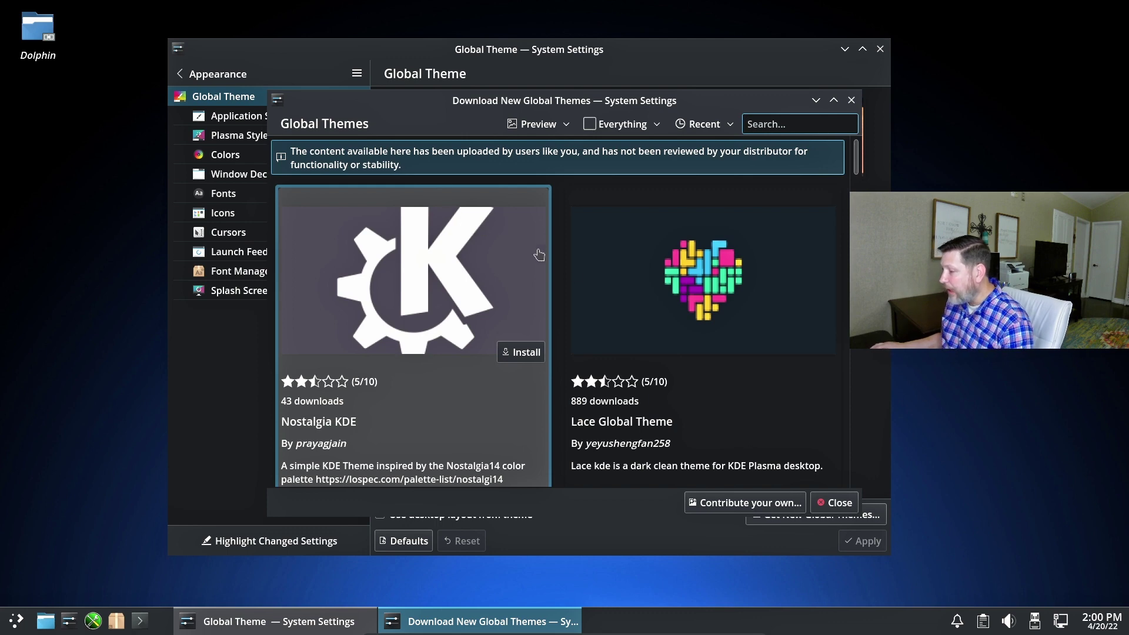
Step: Scroll through the downloadable global themes, then close the browser to return to Breeze Dark
{"action": "scroll", "coordinate": [629, 296], "scroll_direction": "down", "scroll_amount": 10}
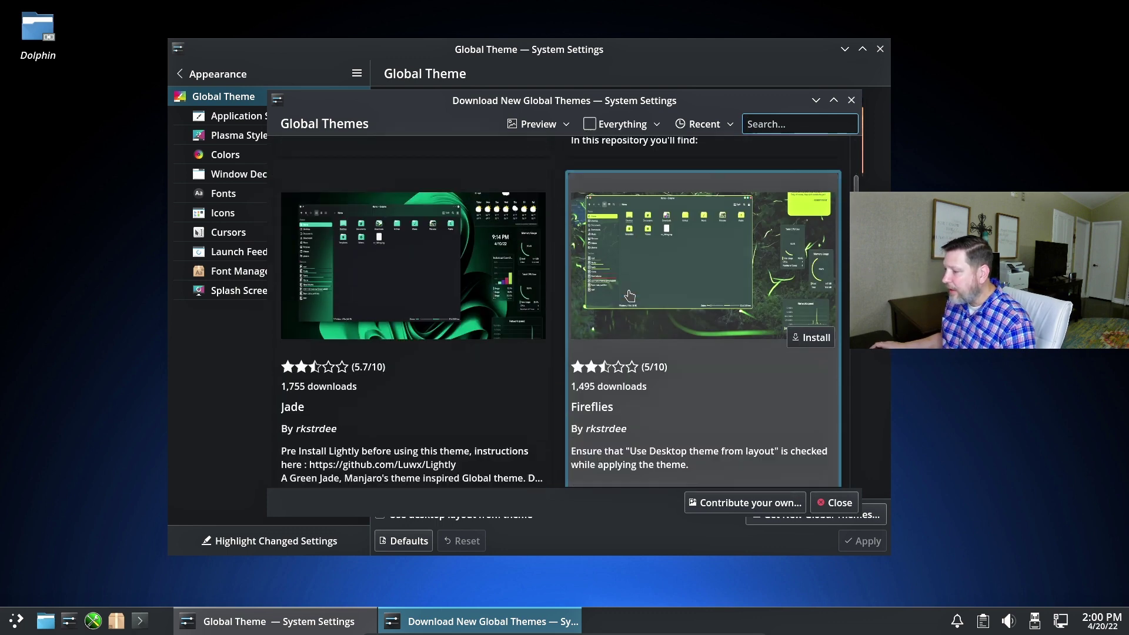
{"action": "scroll", "coordinate": [629, 295], "scroll_direction": "down", "scroll_amount": 4}
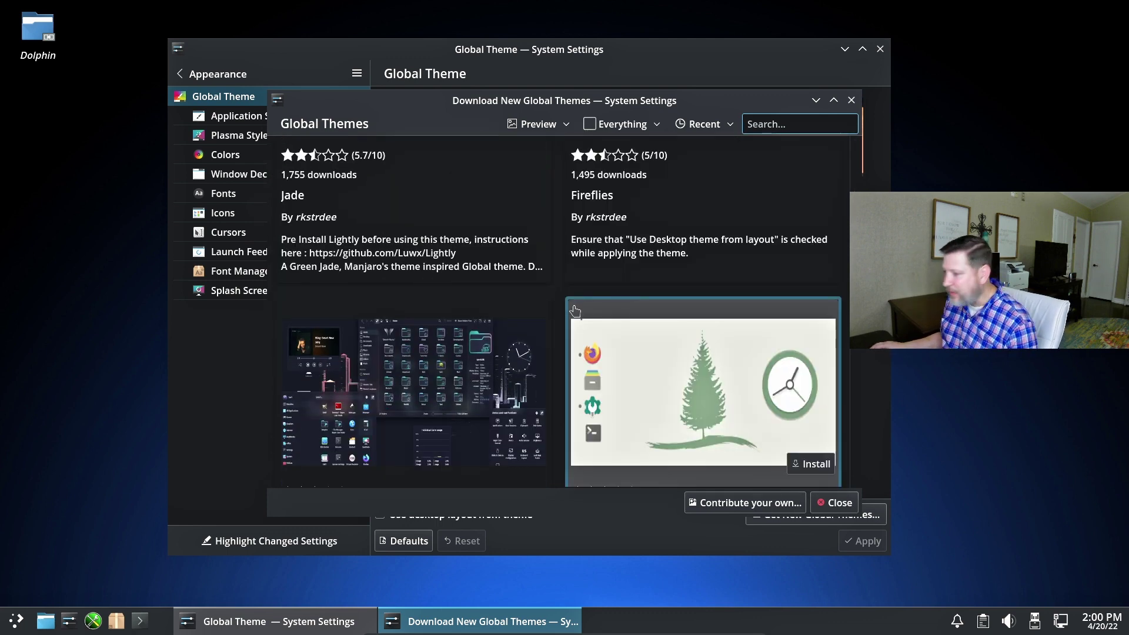
{"action": "scroll", "coordinate": [575, 310], "scroll_direction": "down", "scroll_amount": 8}
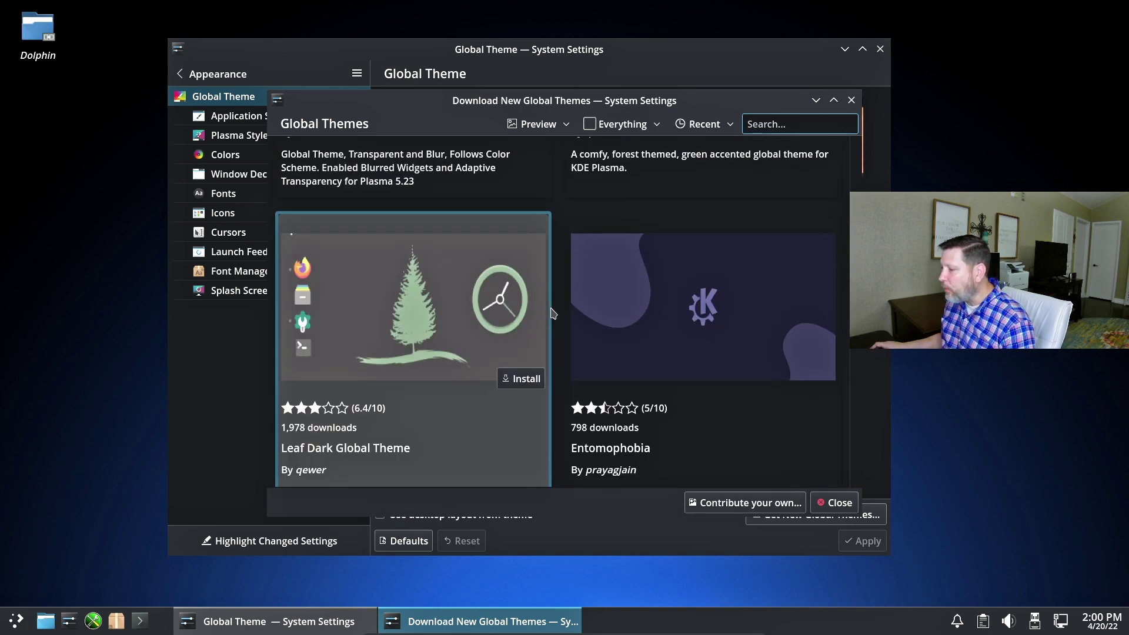
{"action": "scroll", "coordinate": [552, 313], "scroll_direction": "down", "scroll_amount": 6}
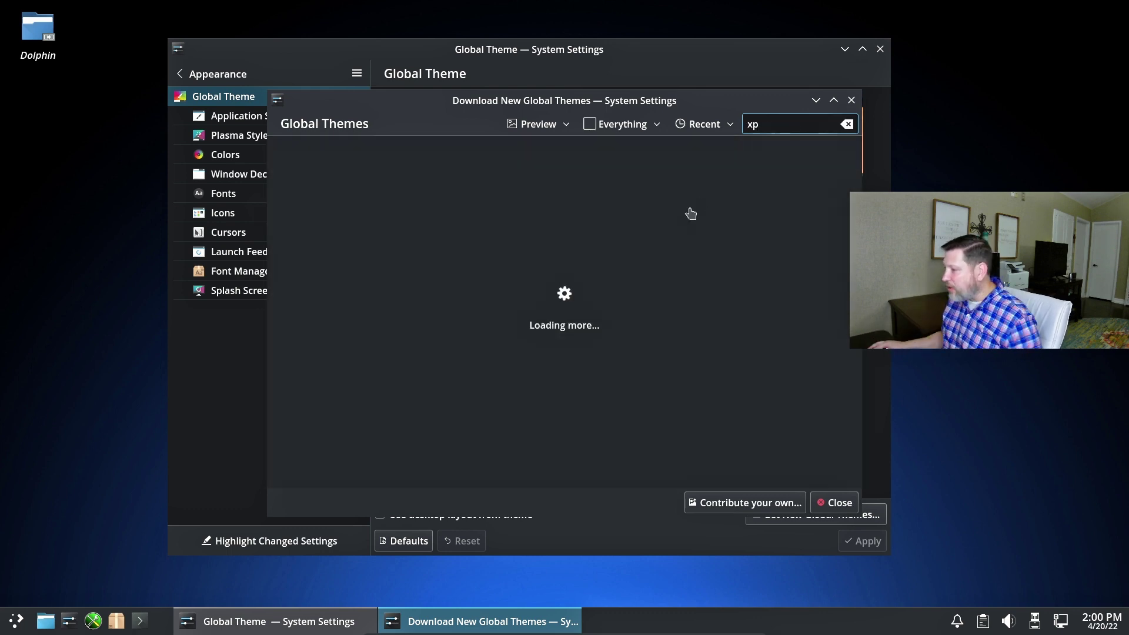
{"action": "scroll", "coordinate": [540, 303], "scroll_direction": "down", "scroll_amount": 8}
{"action": "scroll", "coordinate": [540, 303], "scroll_direction": "down", "scroll_amount": 8}
{"action": "scroll", "coordinate": [542, 304], "scroll_direction": "down", "scroll_amount": 4}
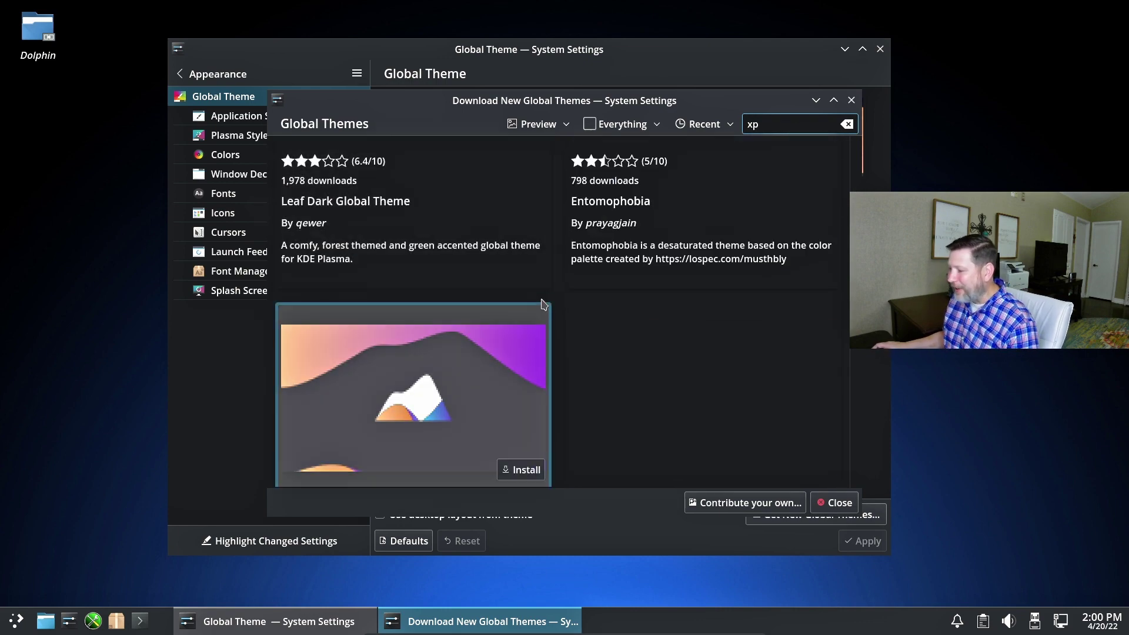
{"action": "scroll", "coordinate": [546, 291], "scroll_direction": "down", "scroll_amount": 5}
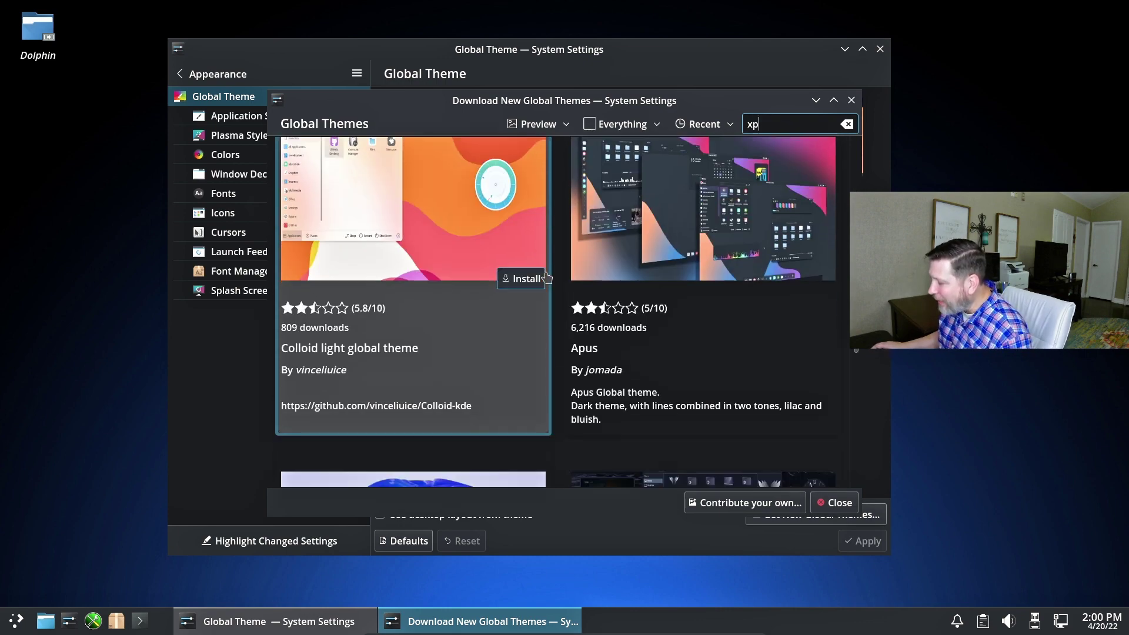
{"action": "scroll", "coordinate": [480, 285], "scroll_direction": "down", "scroll_amount": 4}
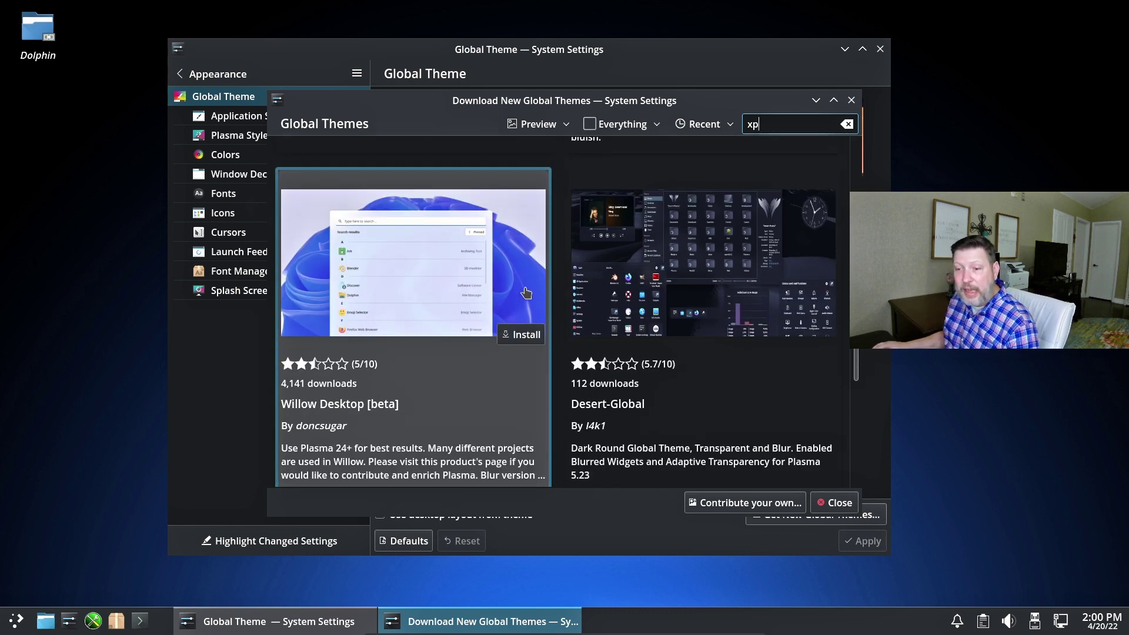
{"action": "left_click", "coordinate": [835, 503]}
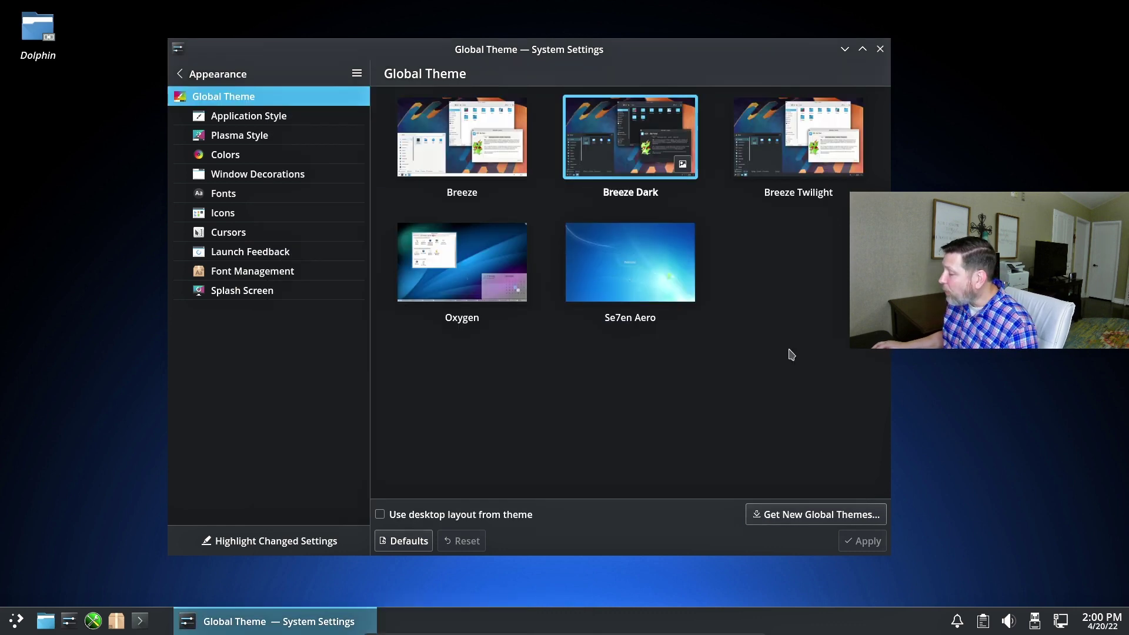
{"action": "left_click_drag", "start_coordinate": [726, 53], "coordinate": [709, 48]}
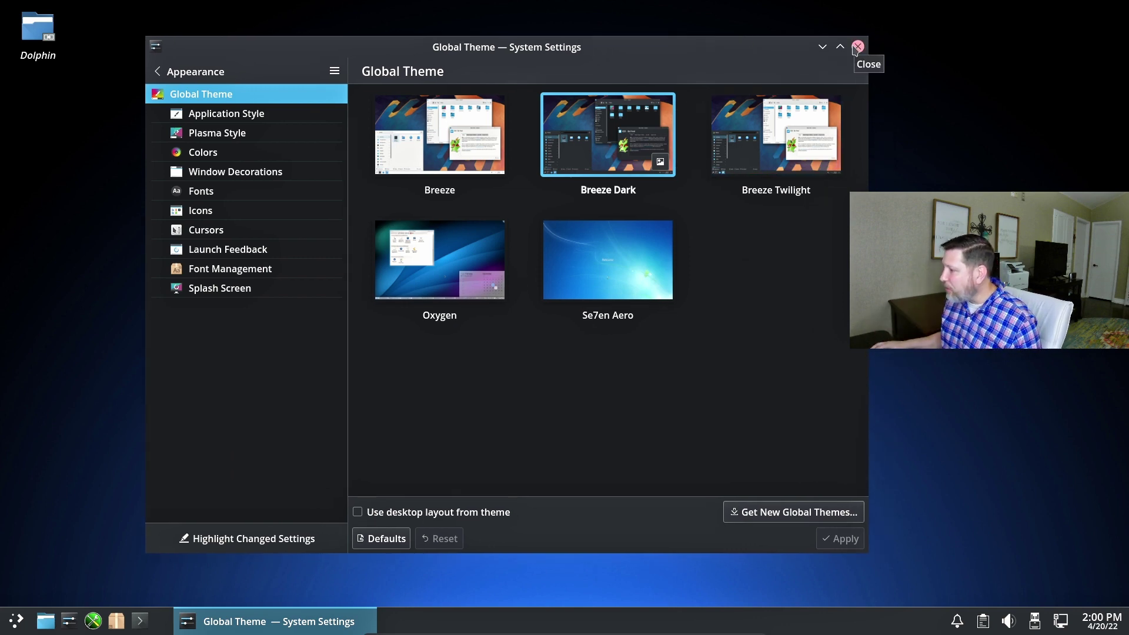
Step: Close System Settings, look through the launcher's Archiving, Graphics and Sound menus, then dismiss it
{"action": "left_click", "coordinate": [857, 47]}
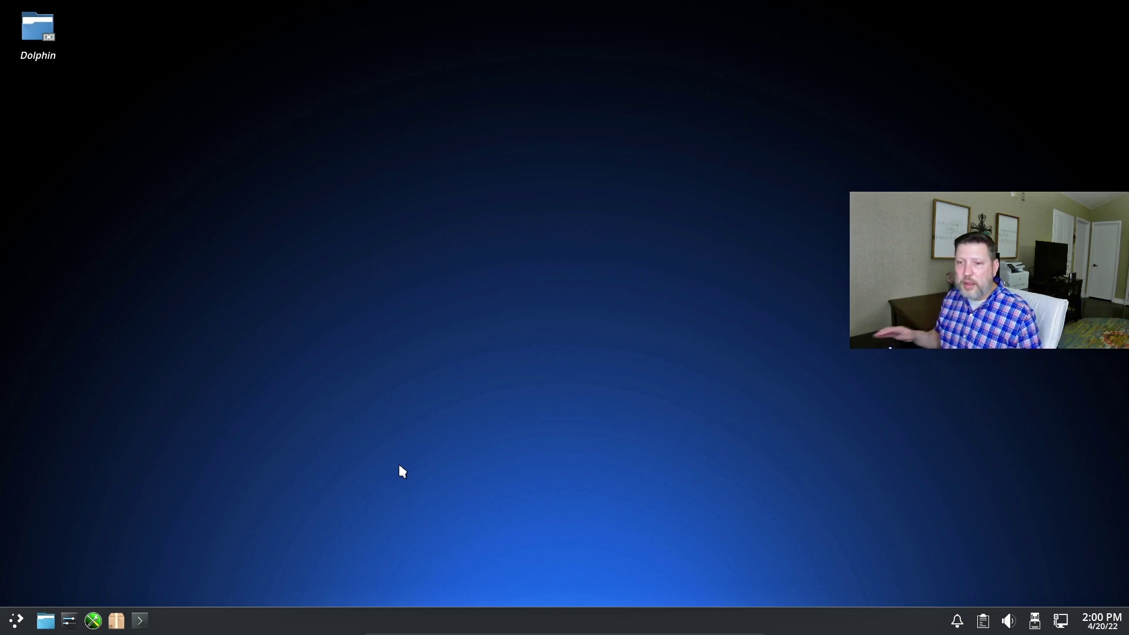
{"action": "left_click", "coordinate": [16, 621]}
{"action": "mouse_move", "coordinate": [136, 332]}
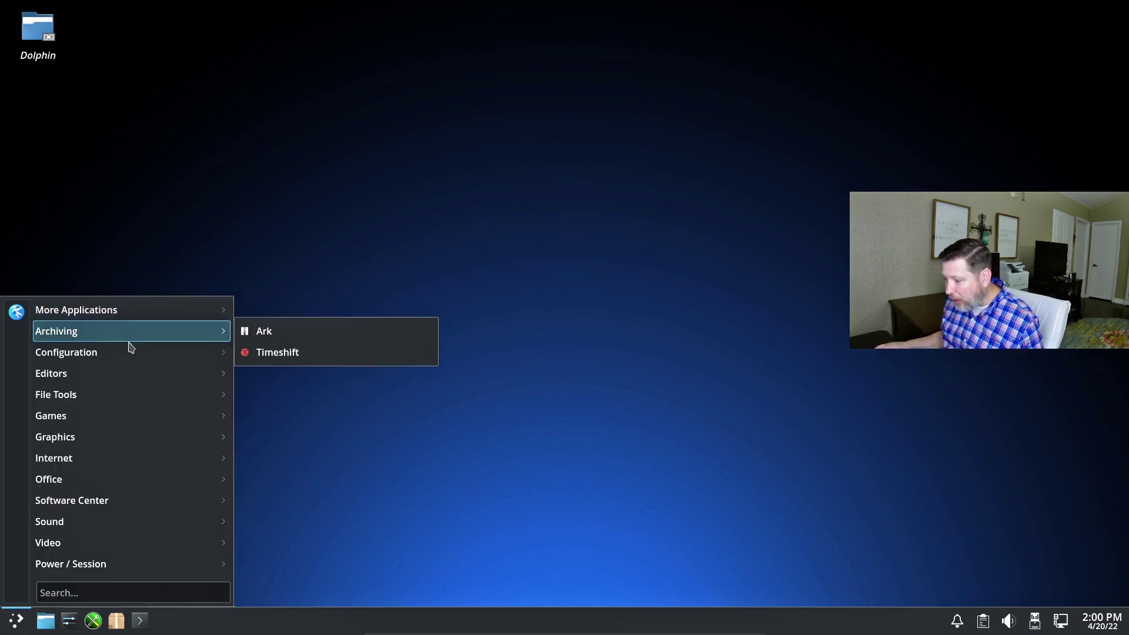
{"action": "mouse_move", "coordinate": [130, 396]}
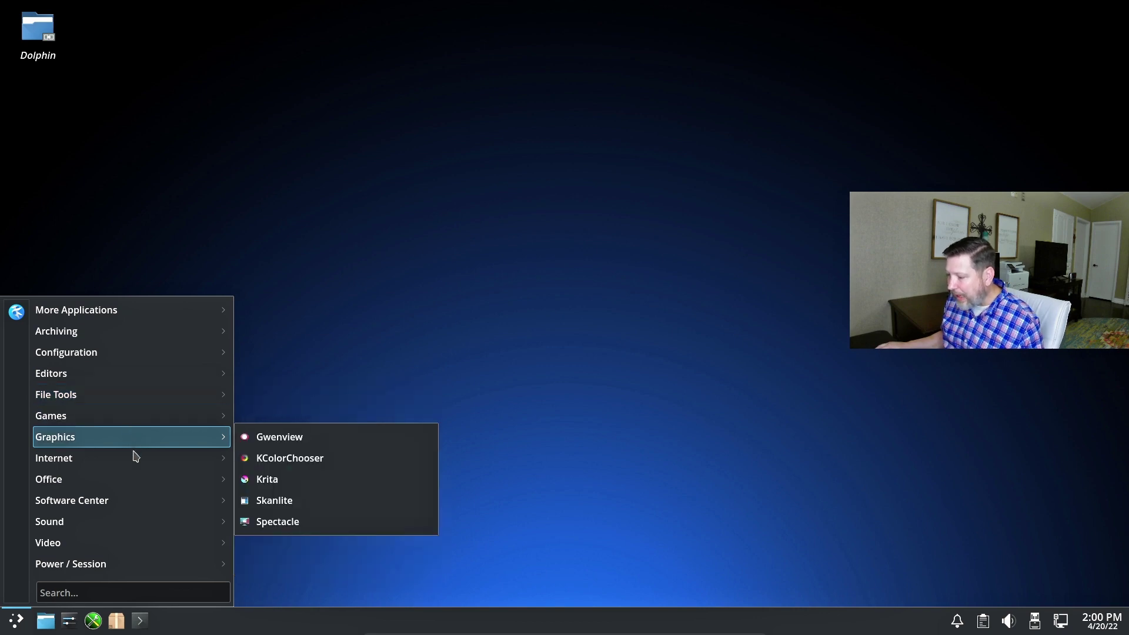
{"action": "mouse_move", "coordinate": [136, 458]}
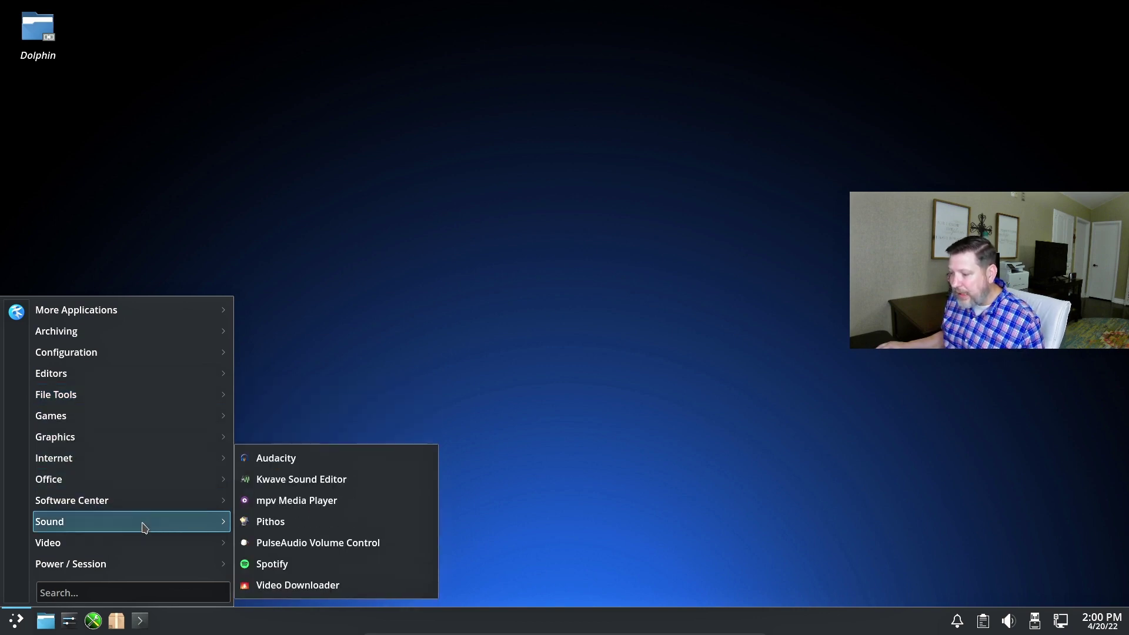
{"action": "left_click", "coordinate": [357, 326]}
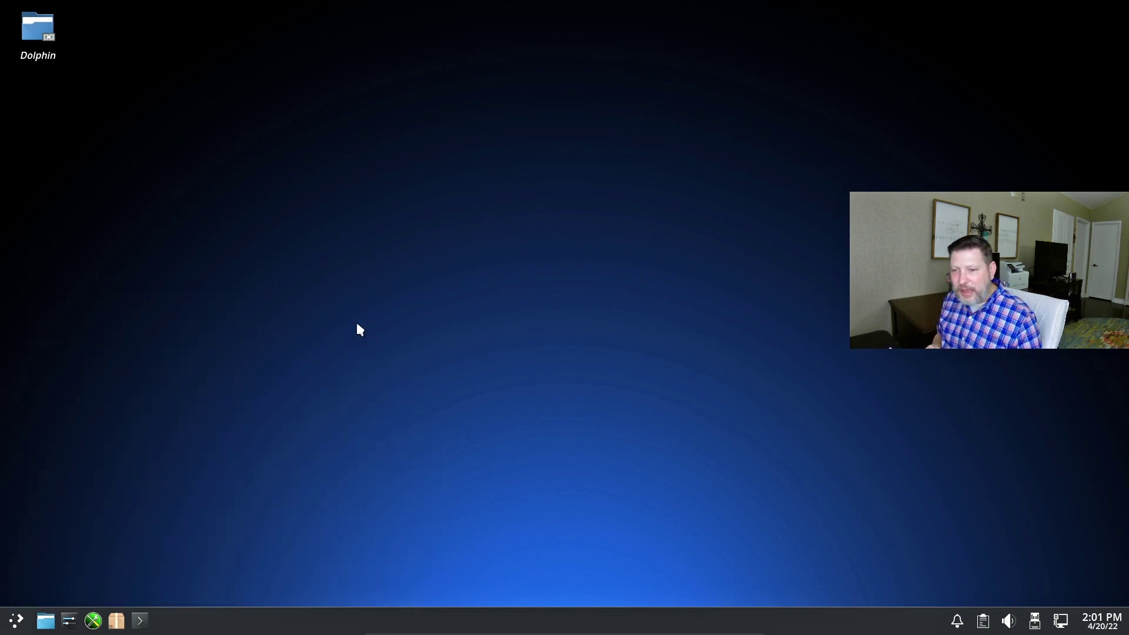